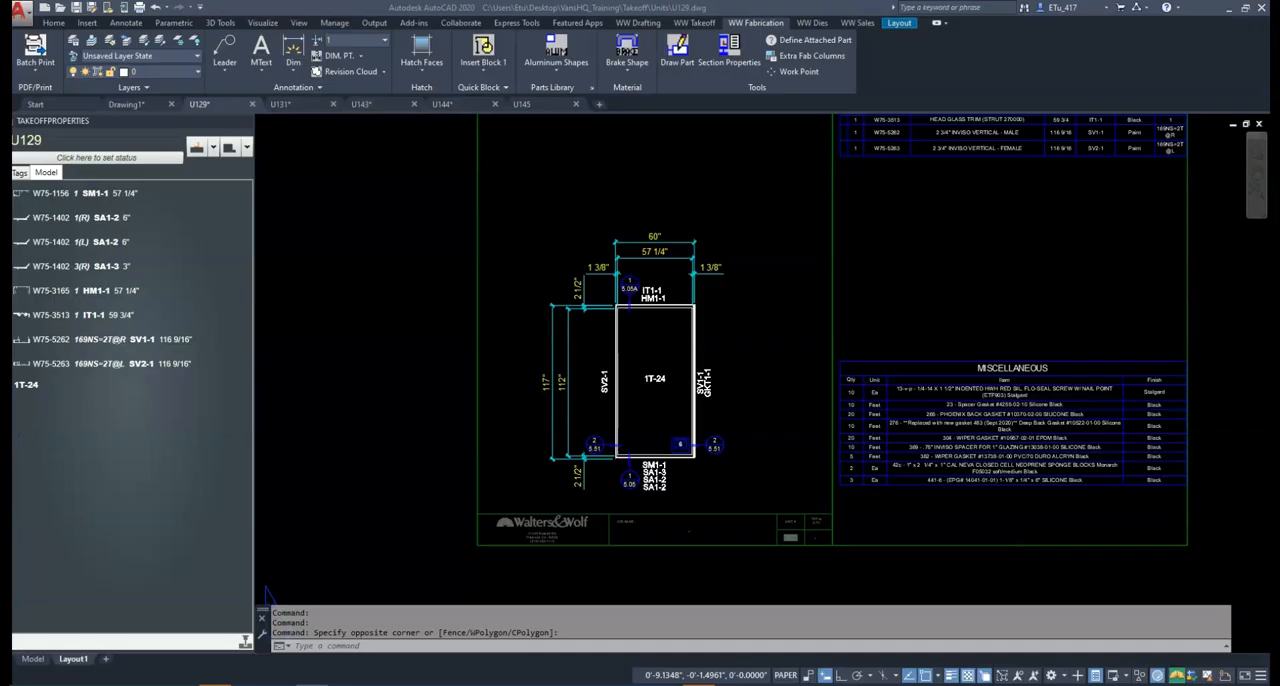
# Switch to Bluebeam Revu and examine where unit U129 sits in the North Bridge elevation on the Unit_Keysheet
pyautogui.moveTo(12, 200); pyautogui.dragTo(550, 2)
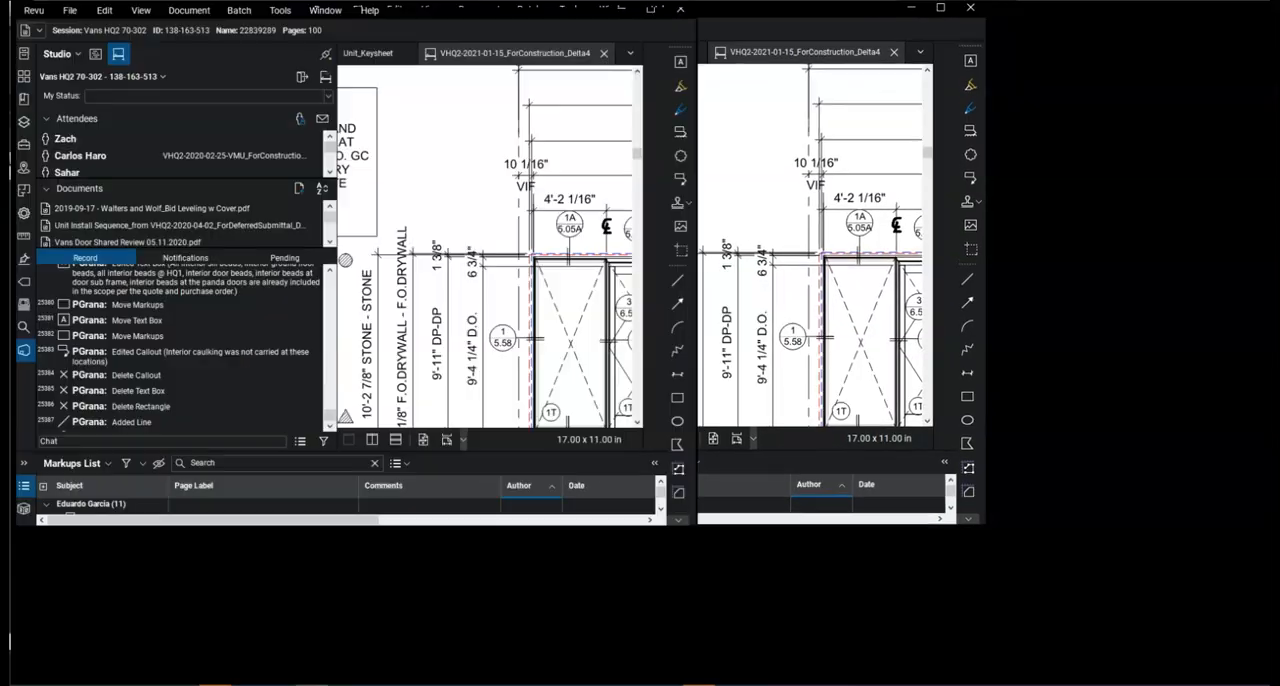
pyautogui.click(399, 58)
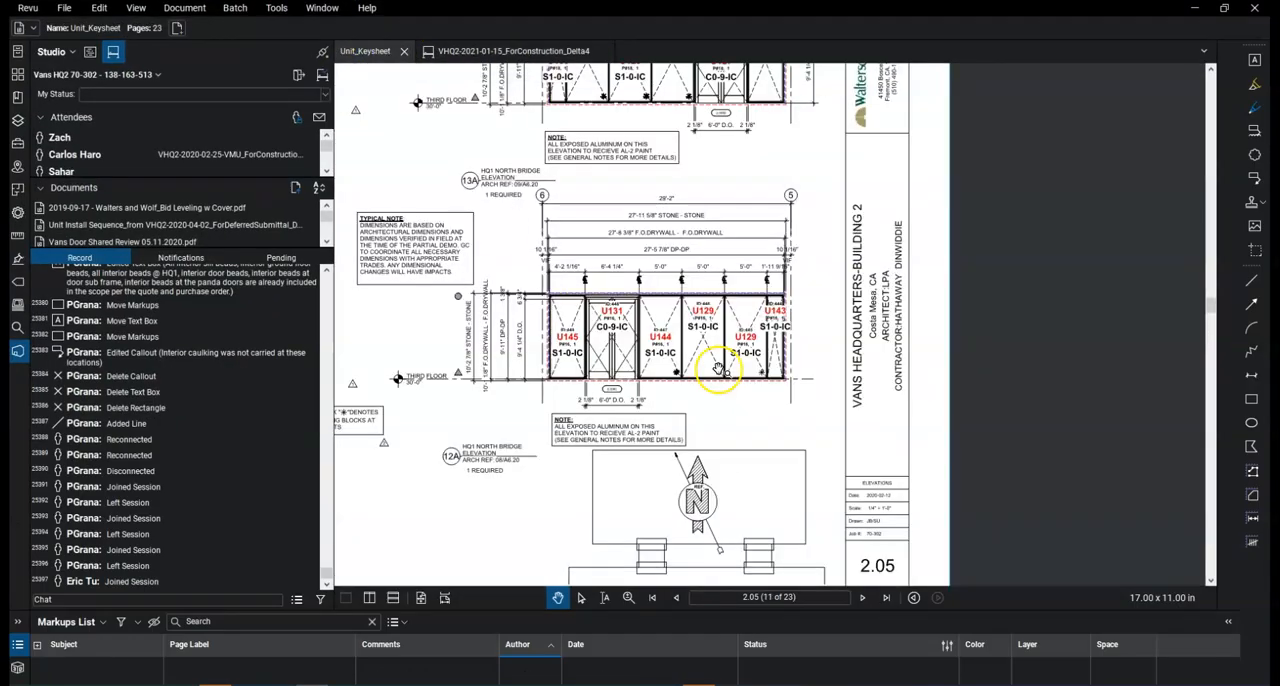
pyautogui.doubleClick(334, 234)
pyautogui.moveTo(458, 431)
pyautogui.mouseDown()
pyautogui.moveTo(594, 460)
pyautogui.moveTo(549, 394)
pyautogui.mouseUp()
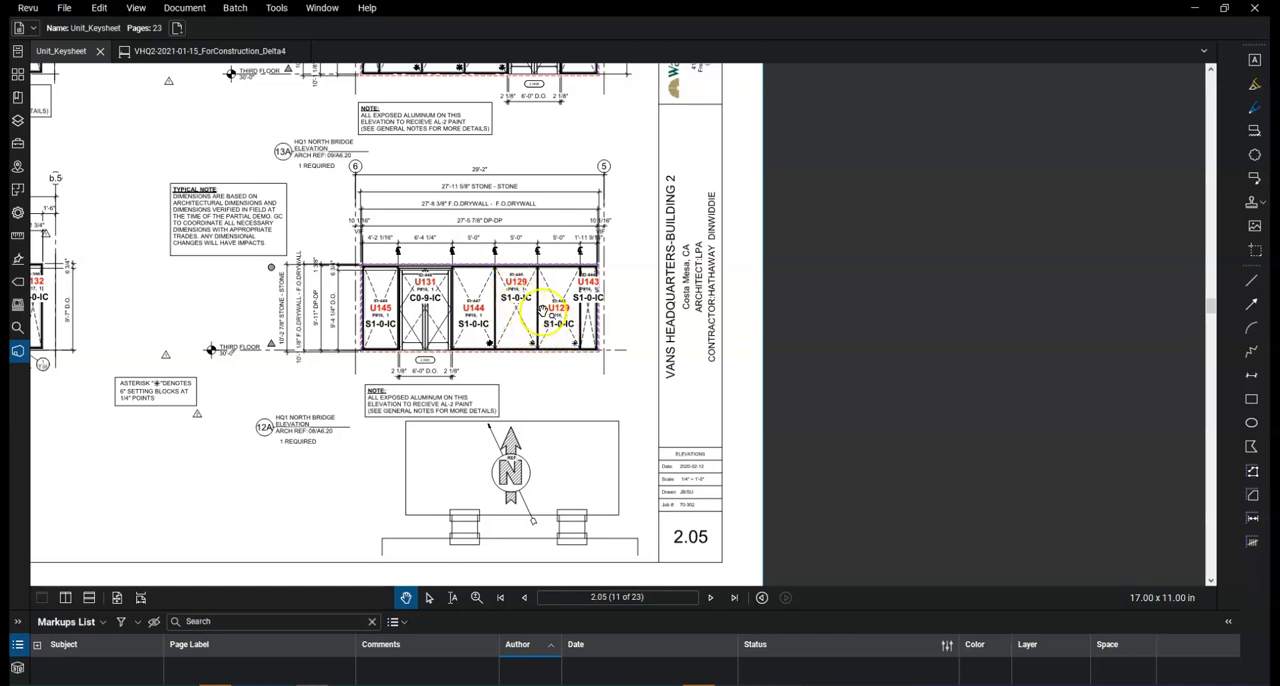
# In the VHQ2-2021-01-15_ForConstruction_Delta4 set, follow the elevation's 1B/5.05 callout, examine the sill detail and return to the elevation
pyautogui.click(240, 53)
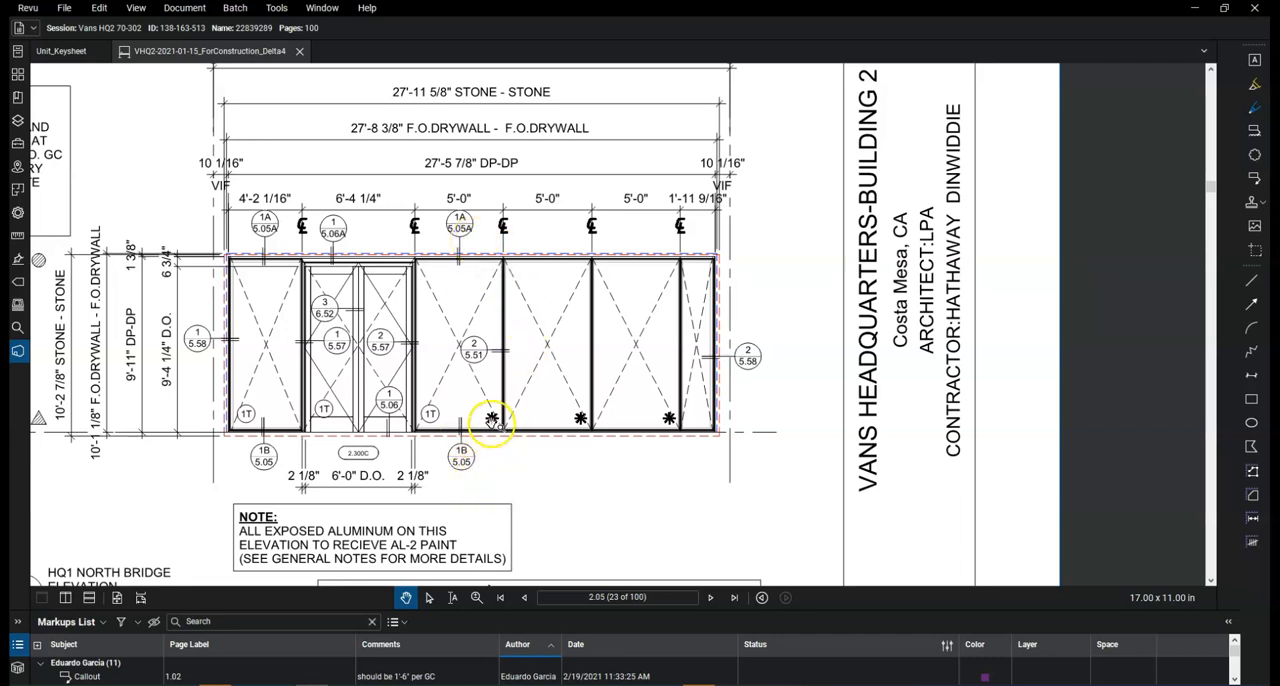
pyautogui.click(462, 462)
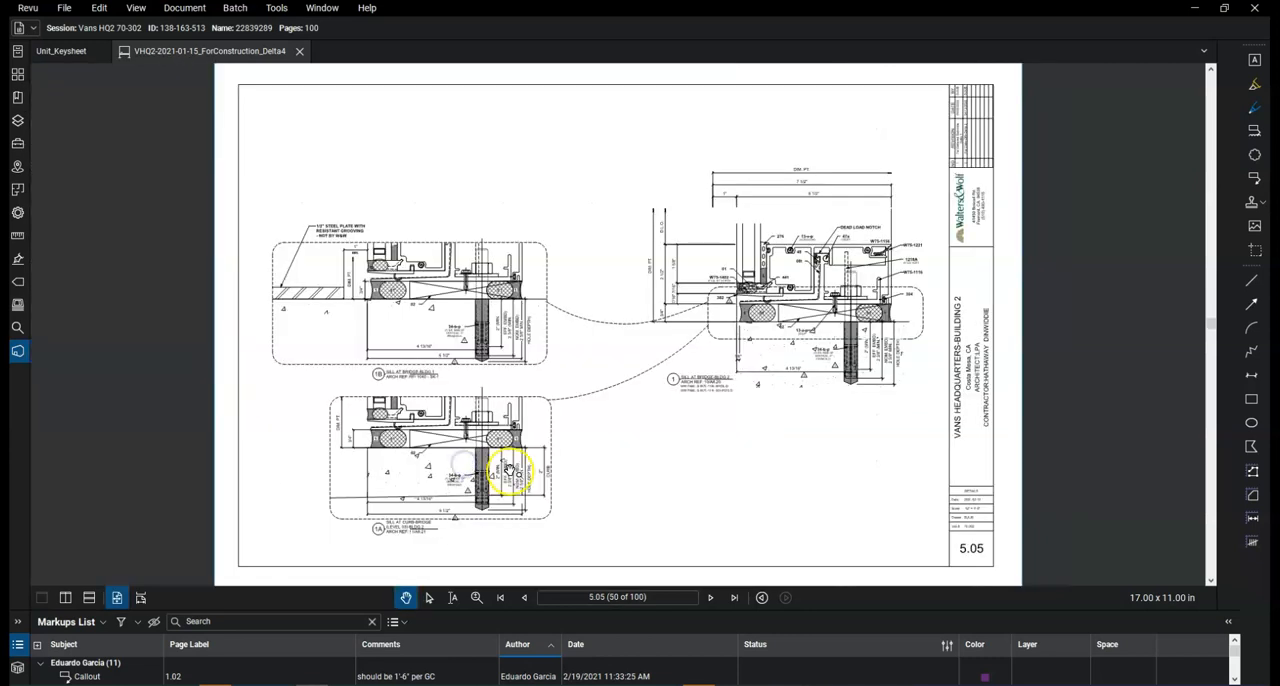
pyautogui.scroll(1, 449, 437)
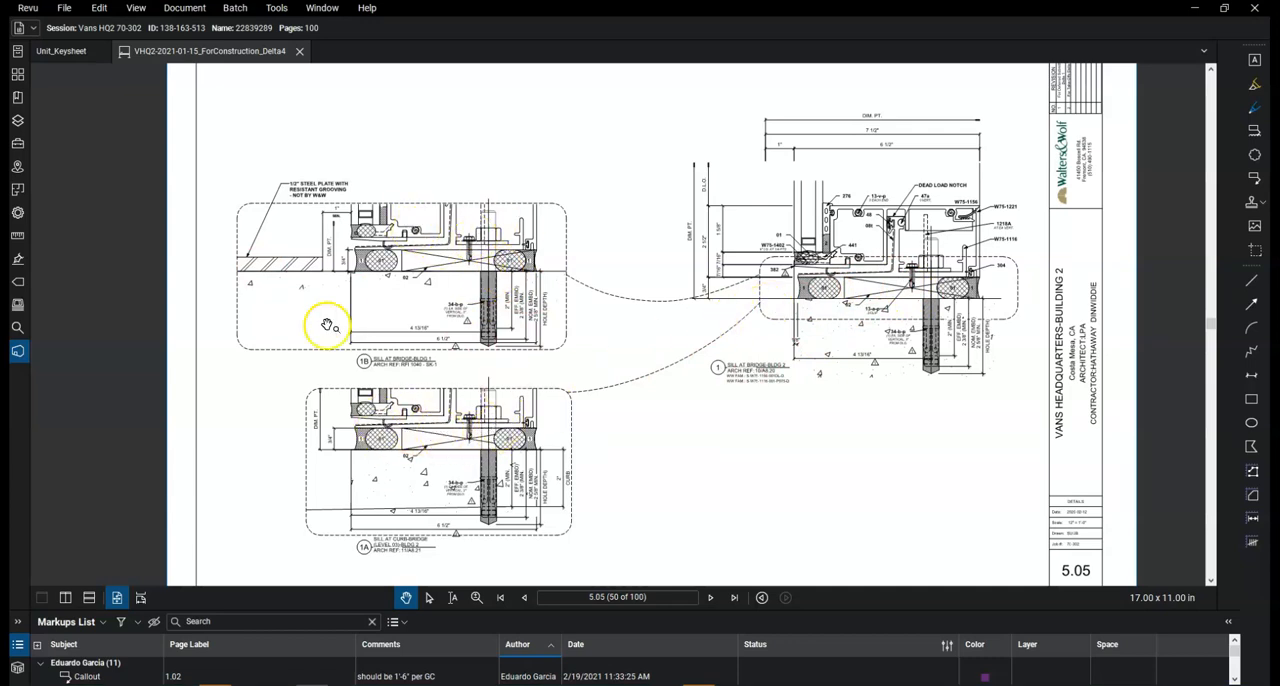
pyautogui.click(762, 598)
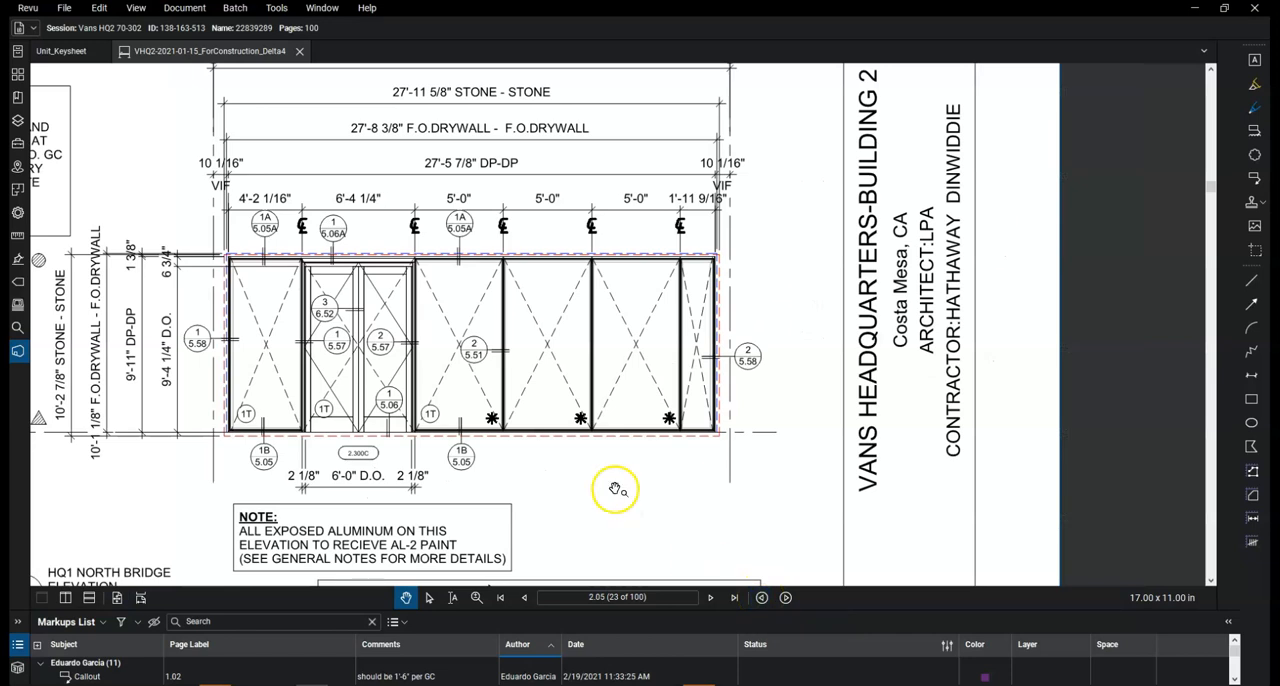
# Follow the elevation's 1A/5.05A and 2/5.51 callouts to examine the head and vertical details, returning to the elevation
pyautogui.click(461, 236)
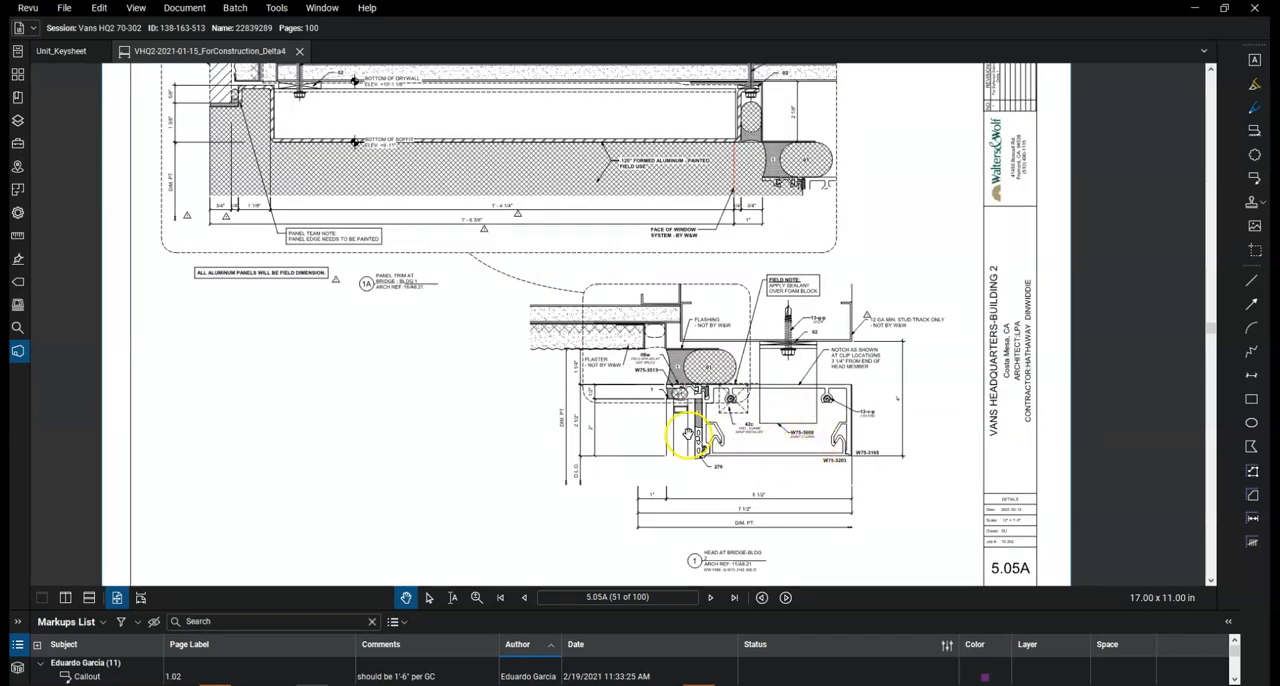
pyautogui.scroll(-2, 760, 437)
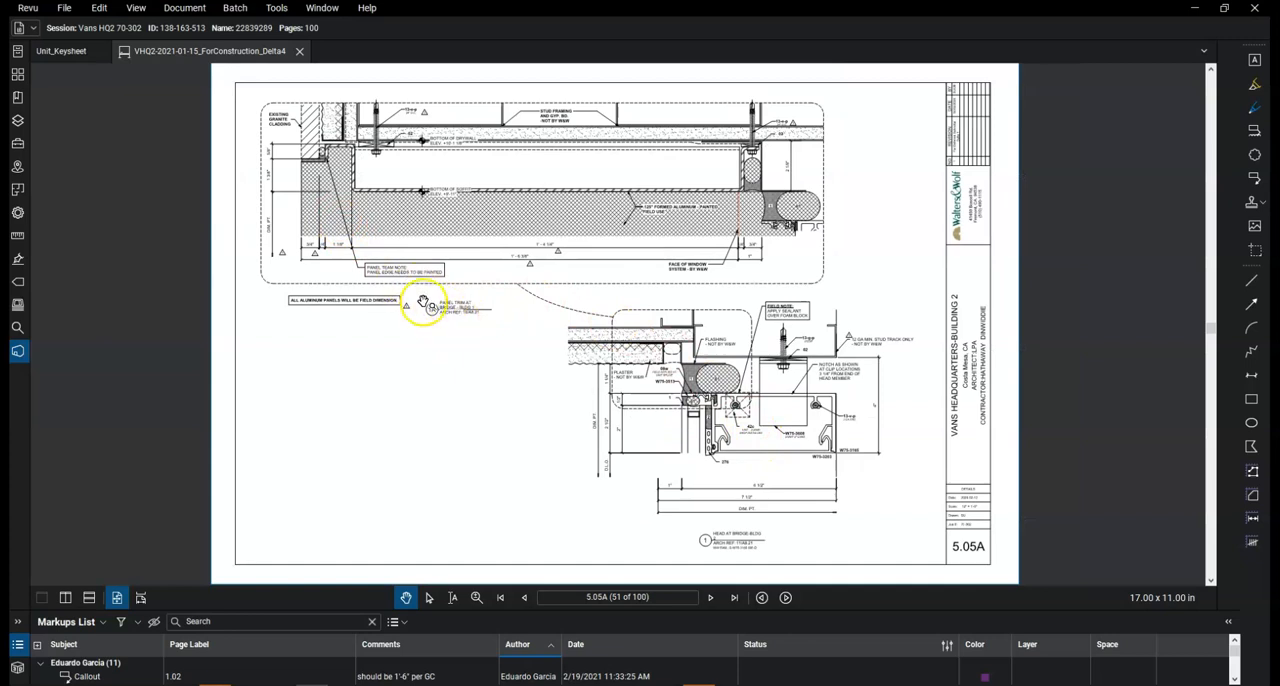
pyautogui.click(763, 598)
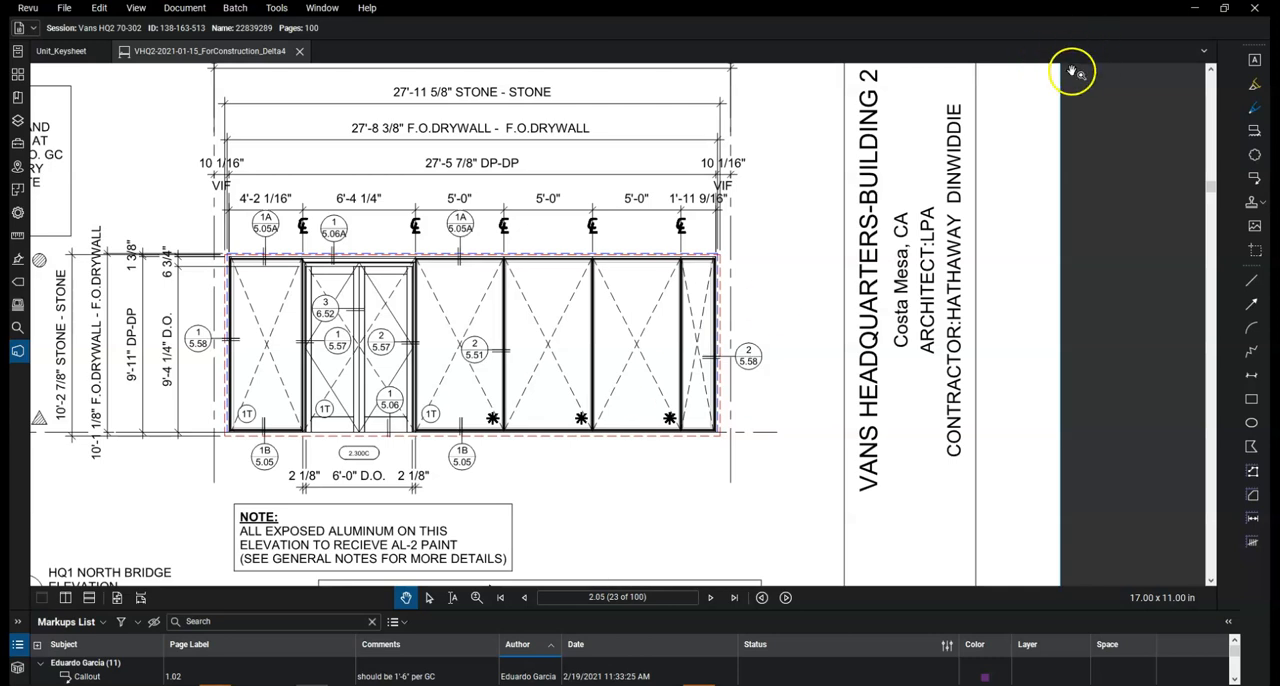
pyautogui.click(476, 358)
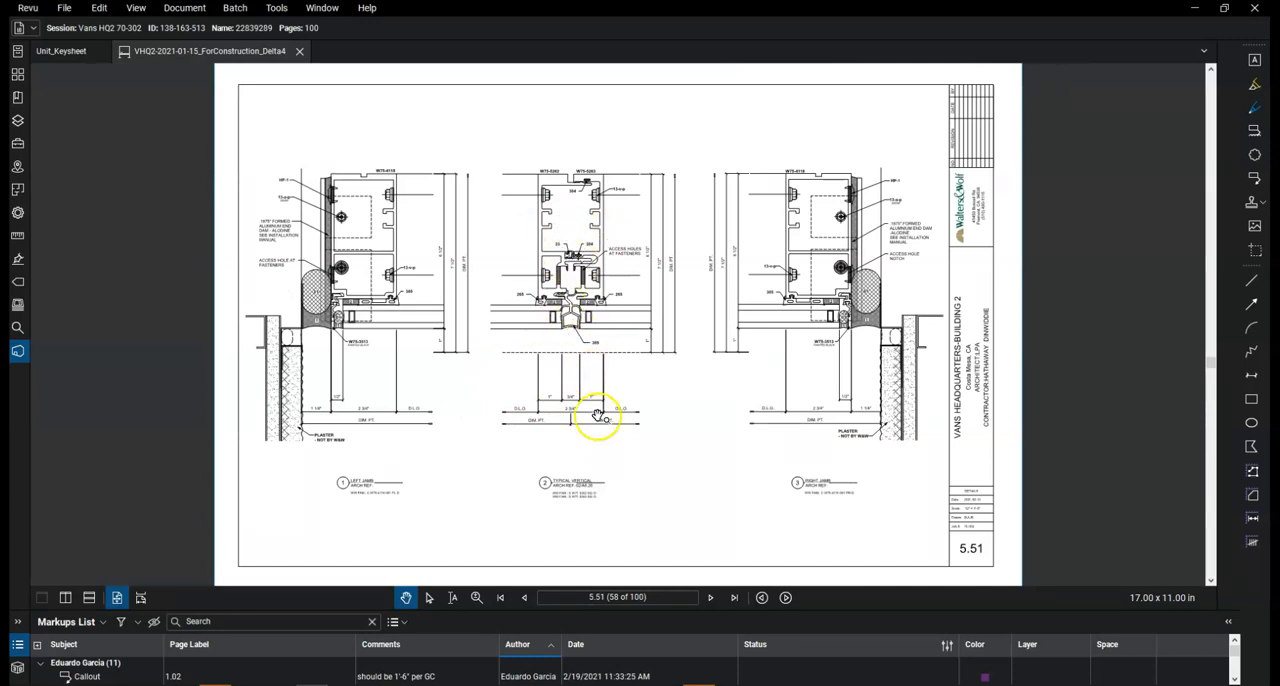
pyautogui.click(761, 597)
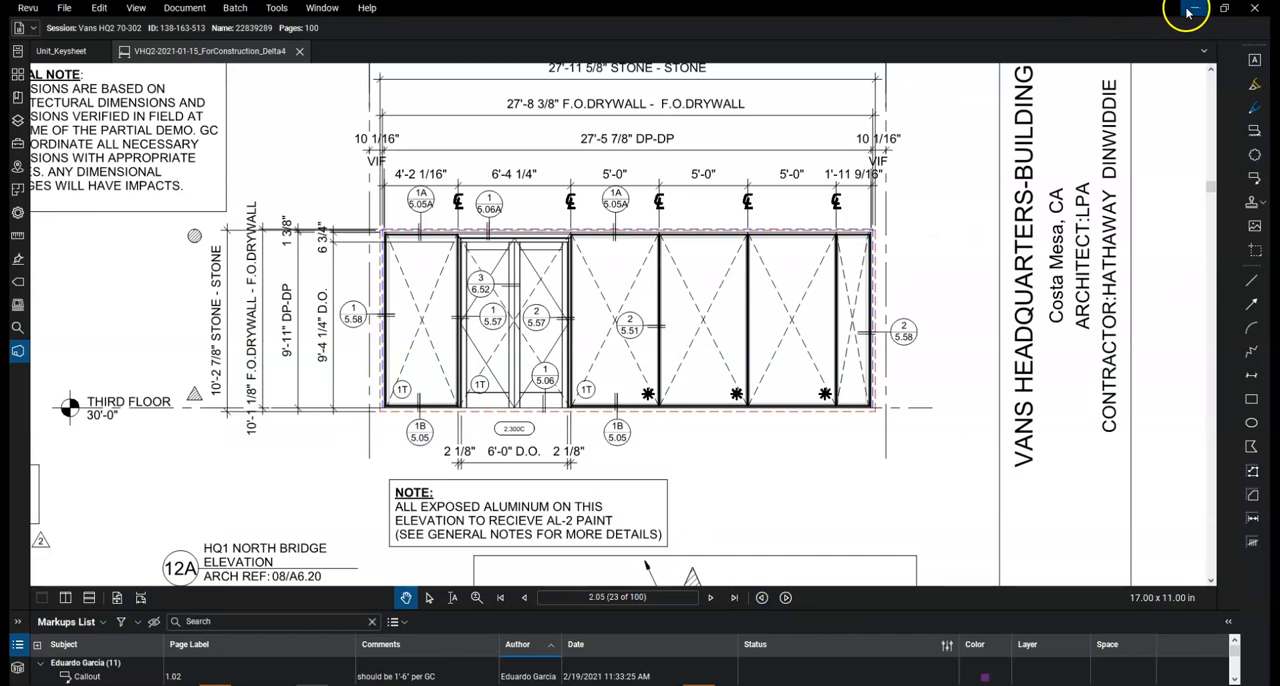
# Switch to AutoCAD and examine the U129 unit elevation with its dimensions, part tags and detail callouts on the layout
pyautogui.moveTo(1126, 9); pyautogui.dragTo(0, 190)
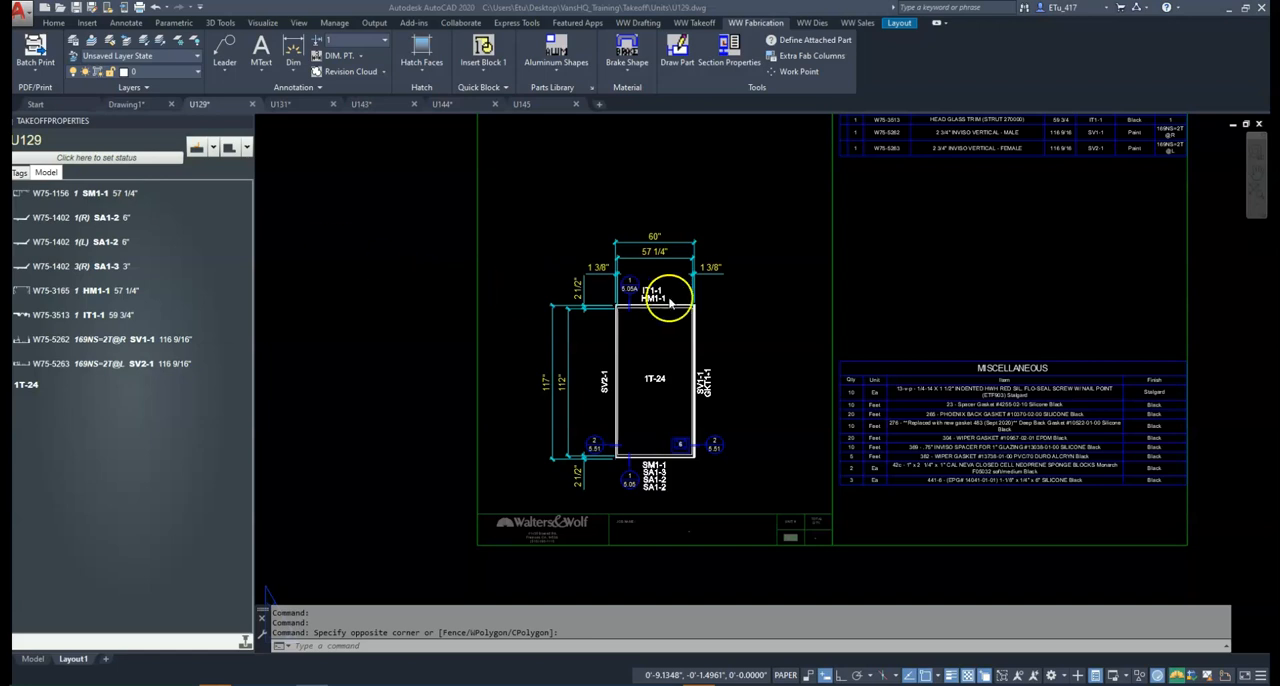
pyautogui.scroll(4, 578, 420)
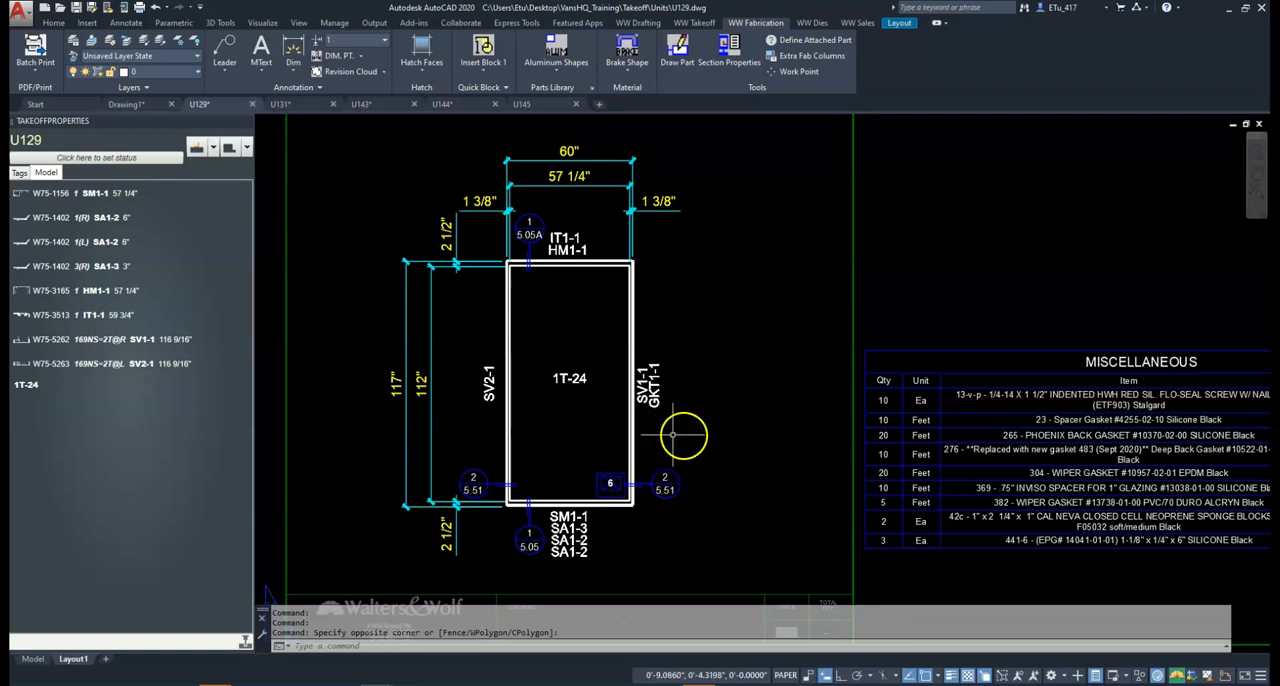
pyautogui.click(751, 462)
pyautogui.click(743, 451)
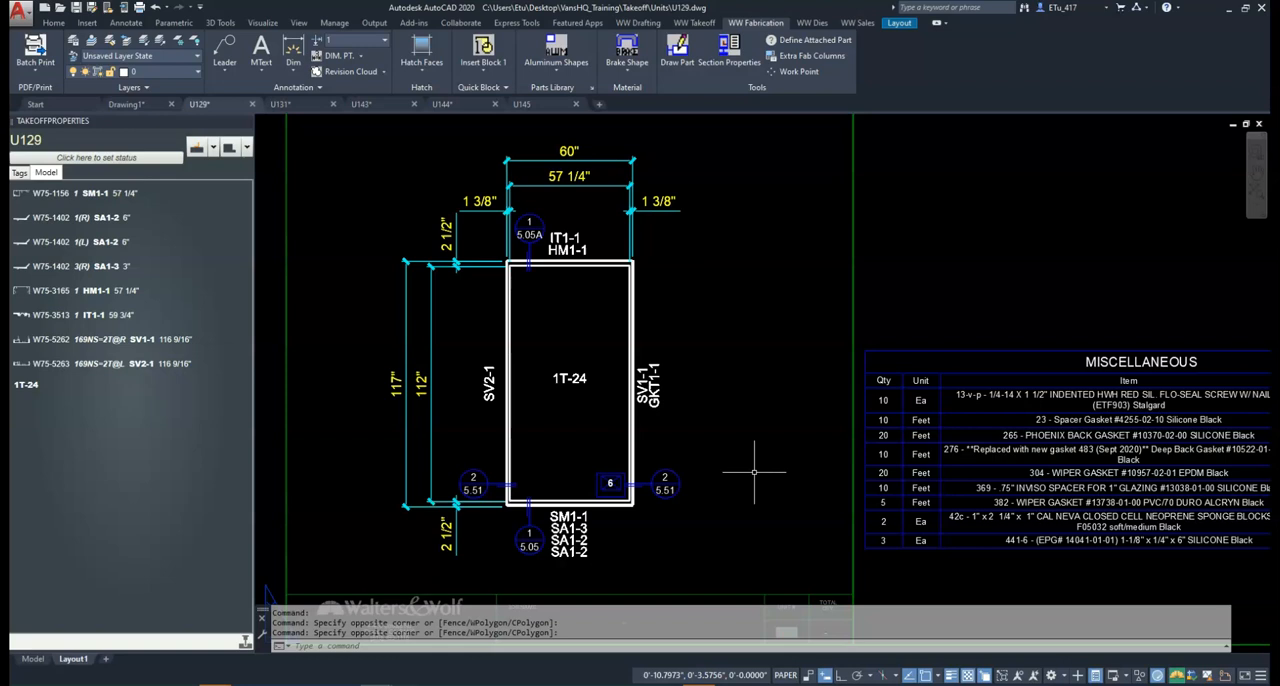
# Switch U129 to model space and show the unit from the right side, examining the sill end of the frame
pyautogui.write('TM')
pyautogui.press('Return')
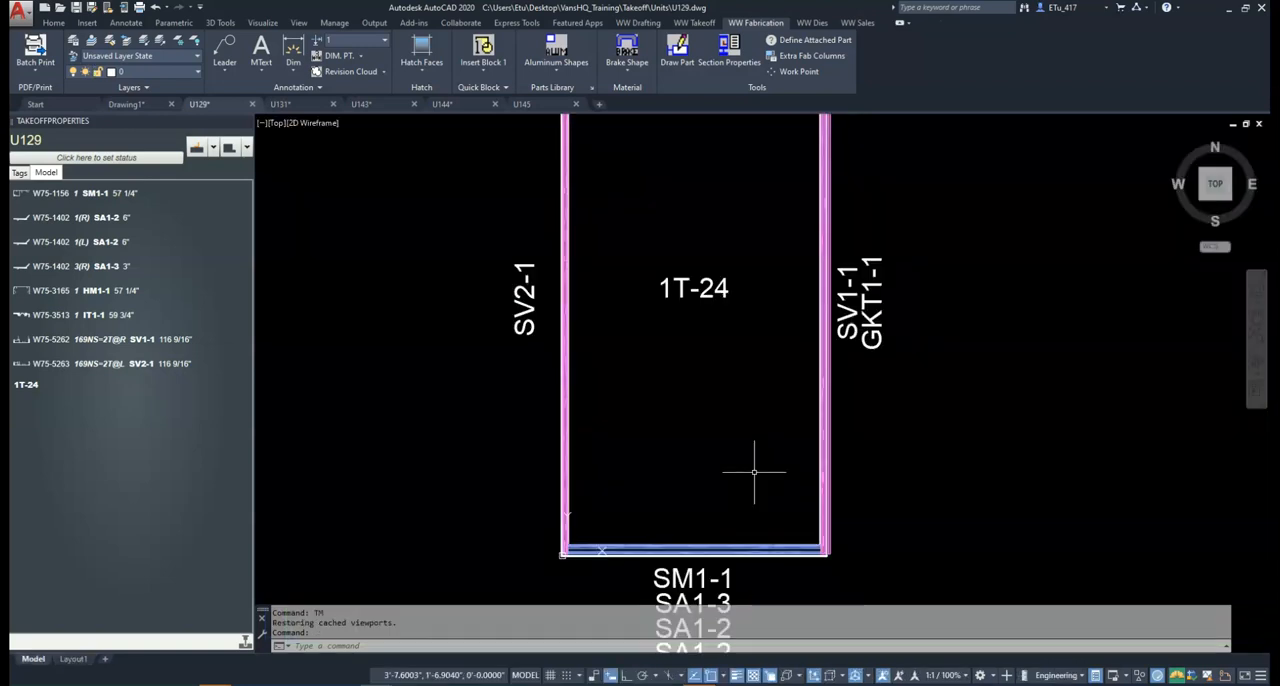
pyautogui.write('v')
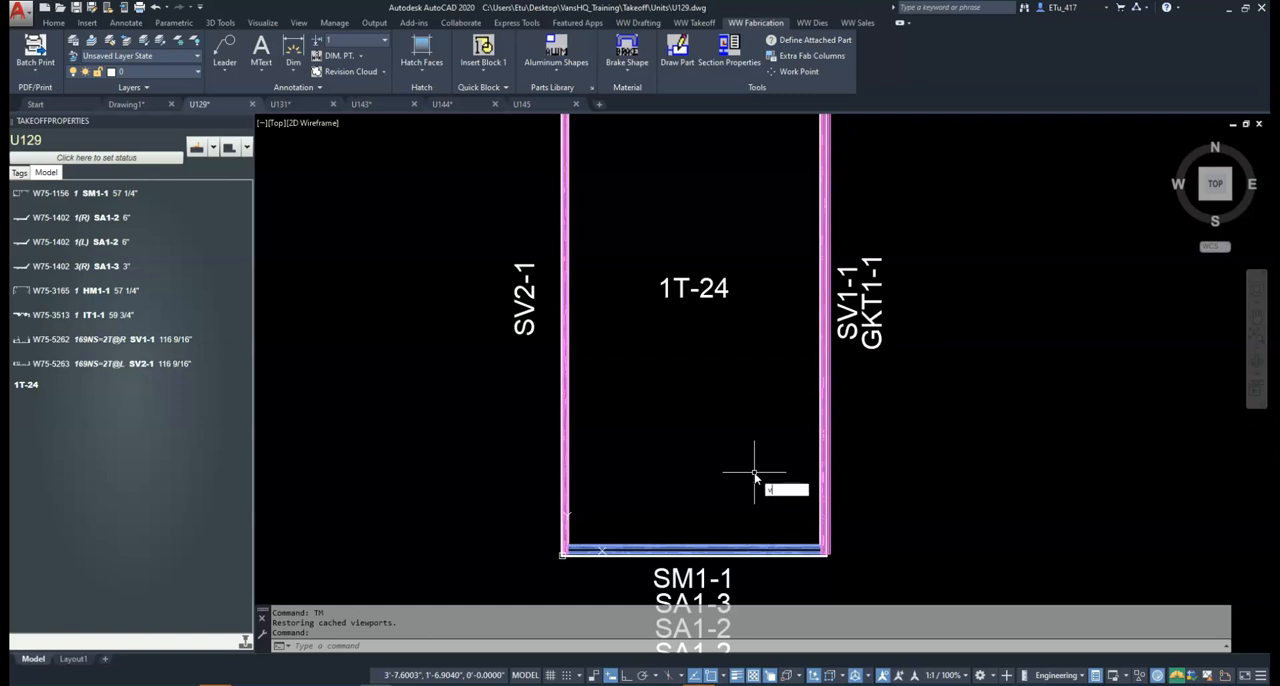
pyautogui.write('pe')
pyautogui.press('Return')
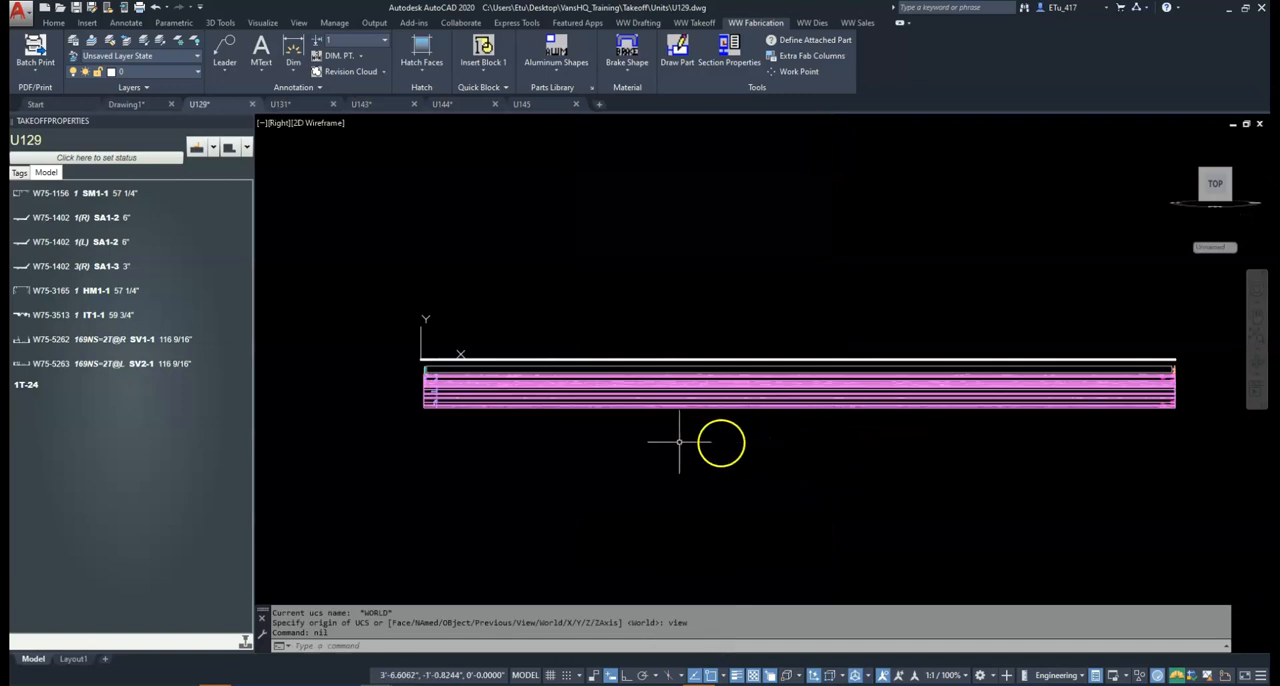
pyautogui.moveTo(534, 449); pyautogui.dragTo(604, 434, button='middle')
pyautogui.scroll(5, 503, 394)
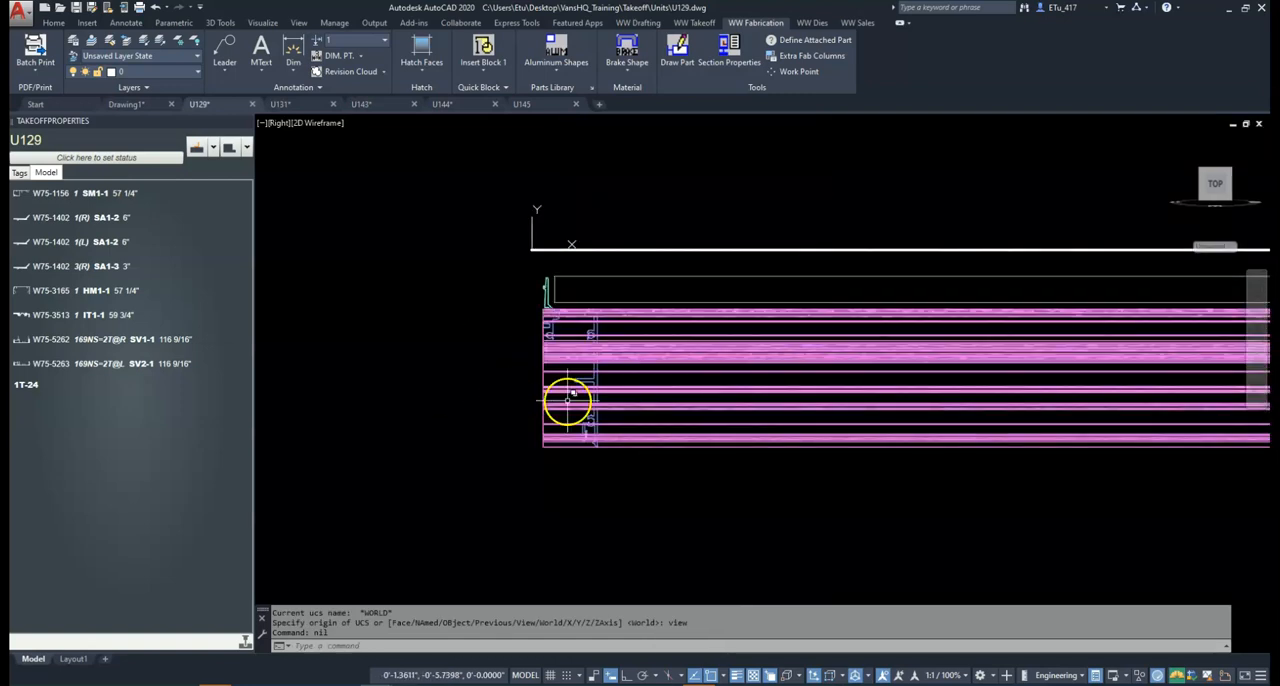
pyautogui.scroll(2, 566, 400)
pyautogui.moveTo(655, 430); pyautogui.dragTo(611, 439, button='middle')
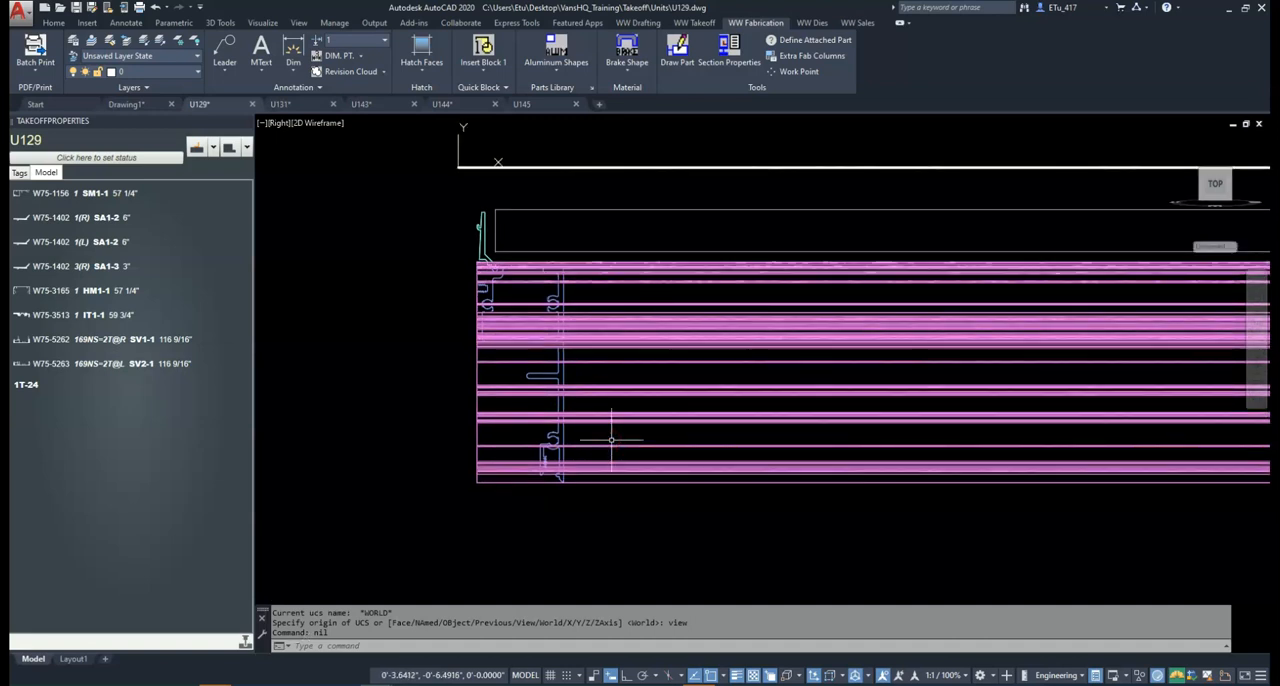
pyautogui.scroll(-3, 611, 437)
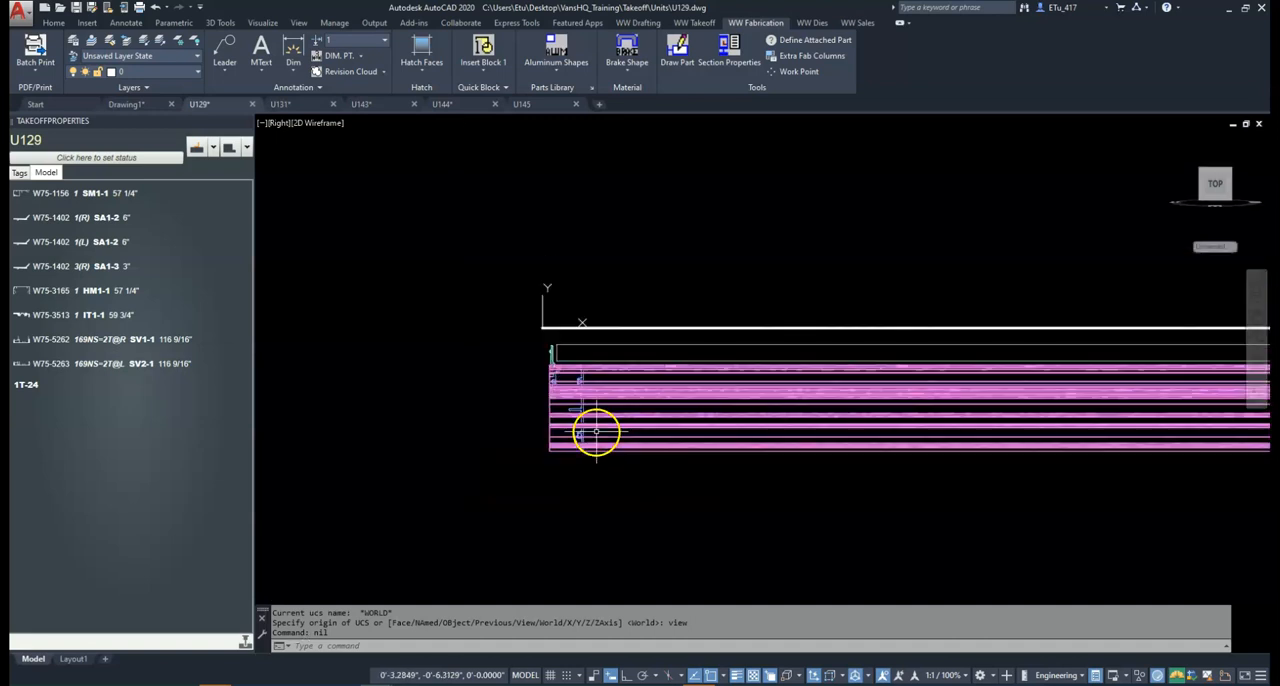
# Rotate the right-side view 90 degrees so the unit stands upright, and examine its sill profiles
pyautogui.moveTo(1225, 163)
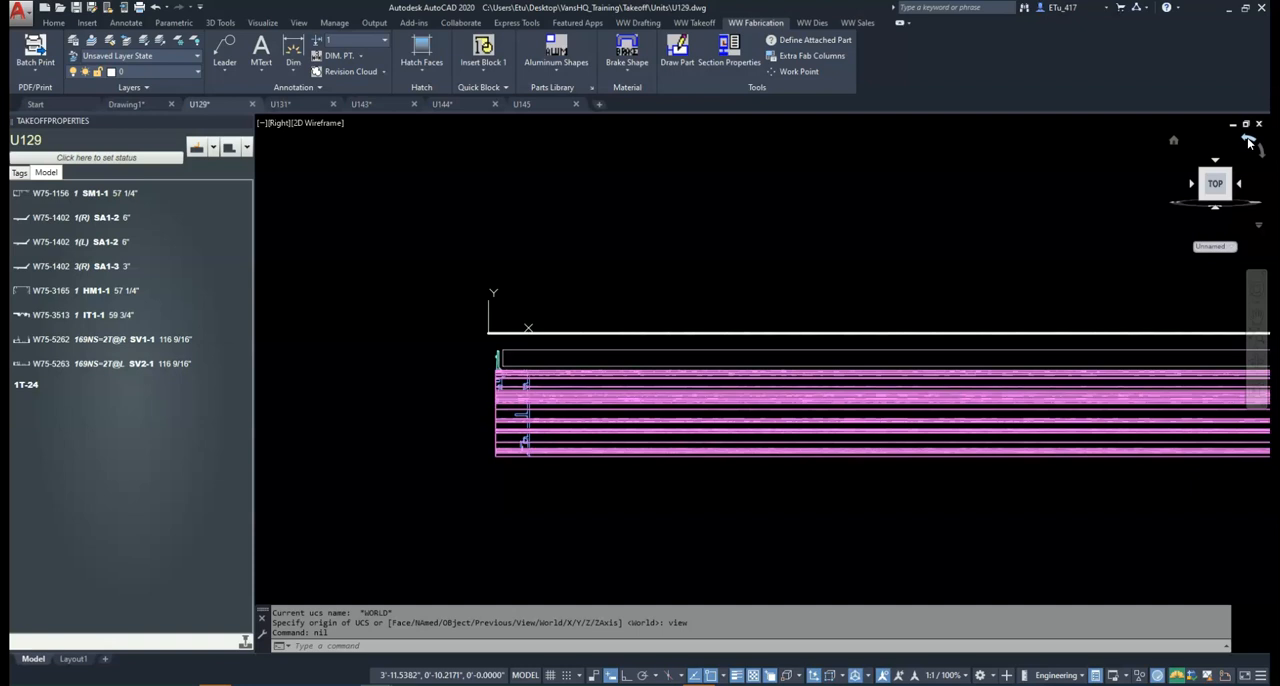
pyautogui.click(1248, 142)
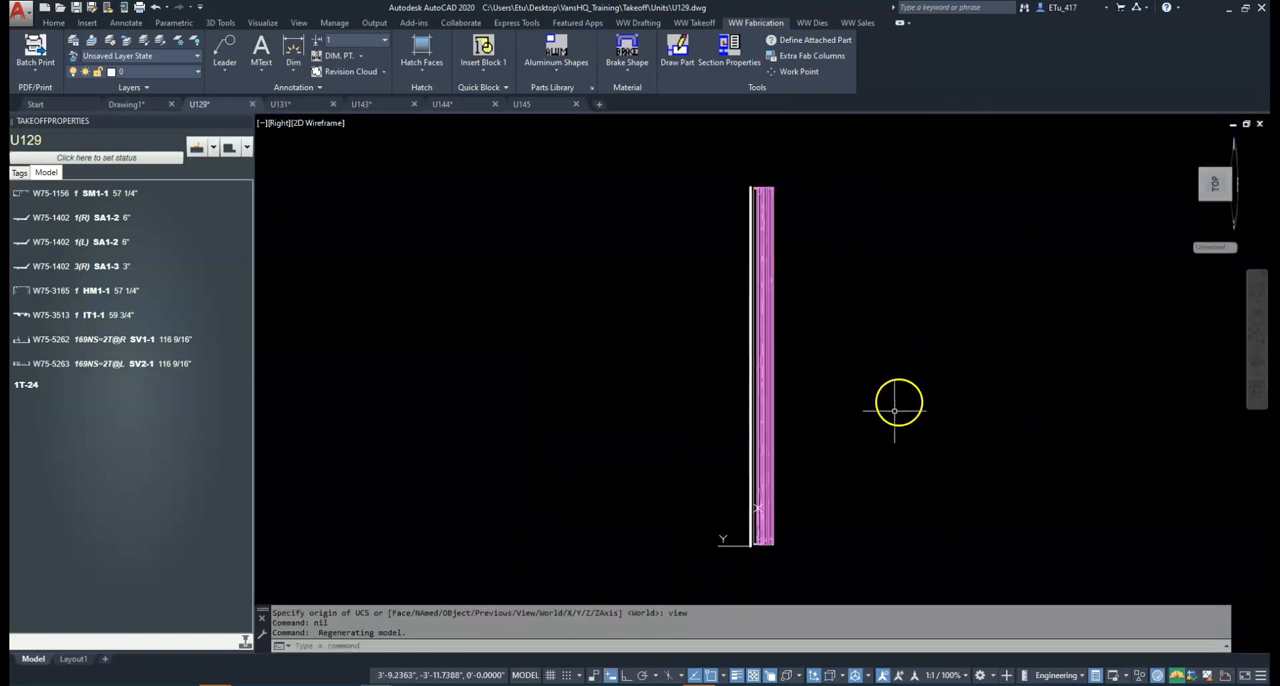
pyautogui.scroll(2, 731, 409)
pyautogui.scroll(2, 686, 423)
pyautogui.scroll(3, 623, 374)
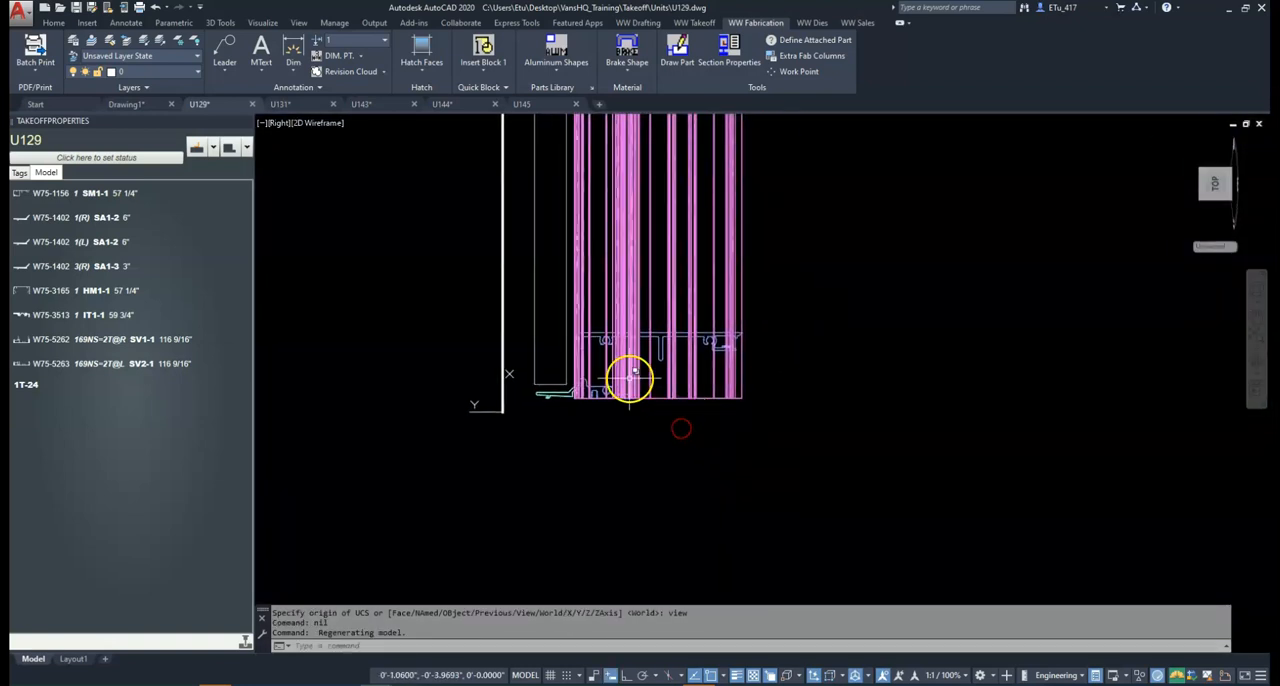
pyautogui.scroll(-2, 674, 346)
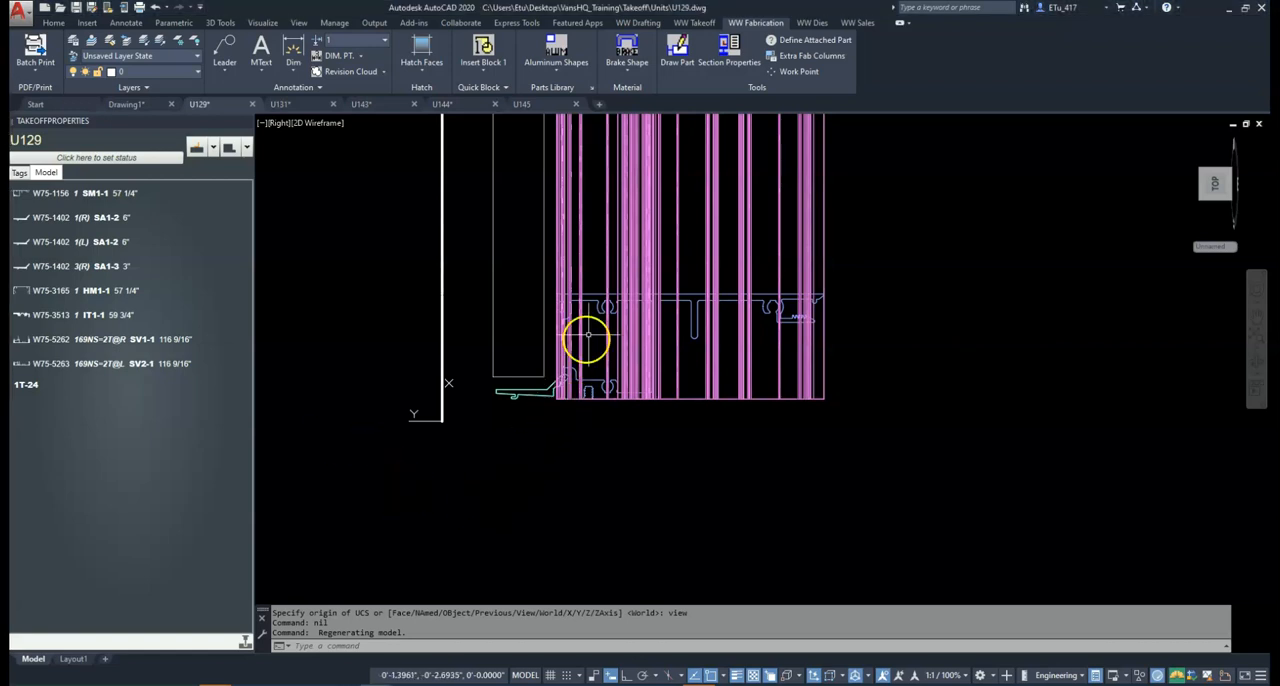
# Select the W75-1156 sill SM1-1 to examine its properties, highlight the W75-1402 1(R) SA1-2 part, and clear the selection
pyautogui.click(597, 299)
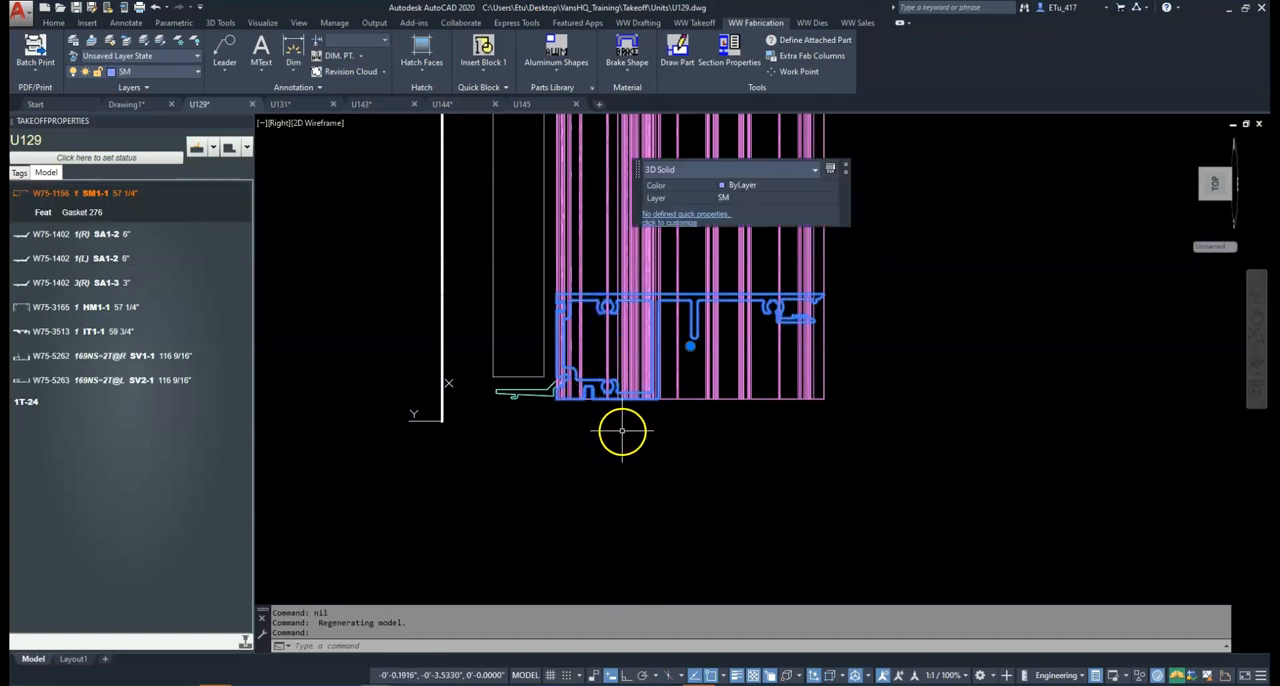
pyautogui.click(72, 240)
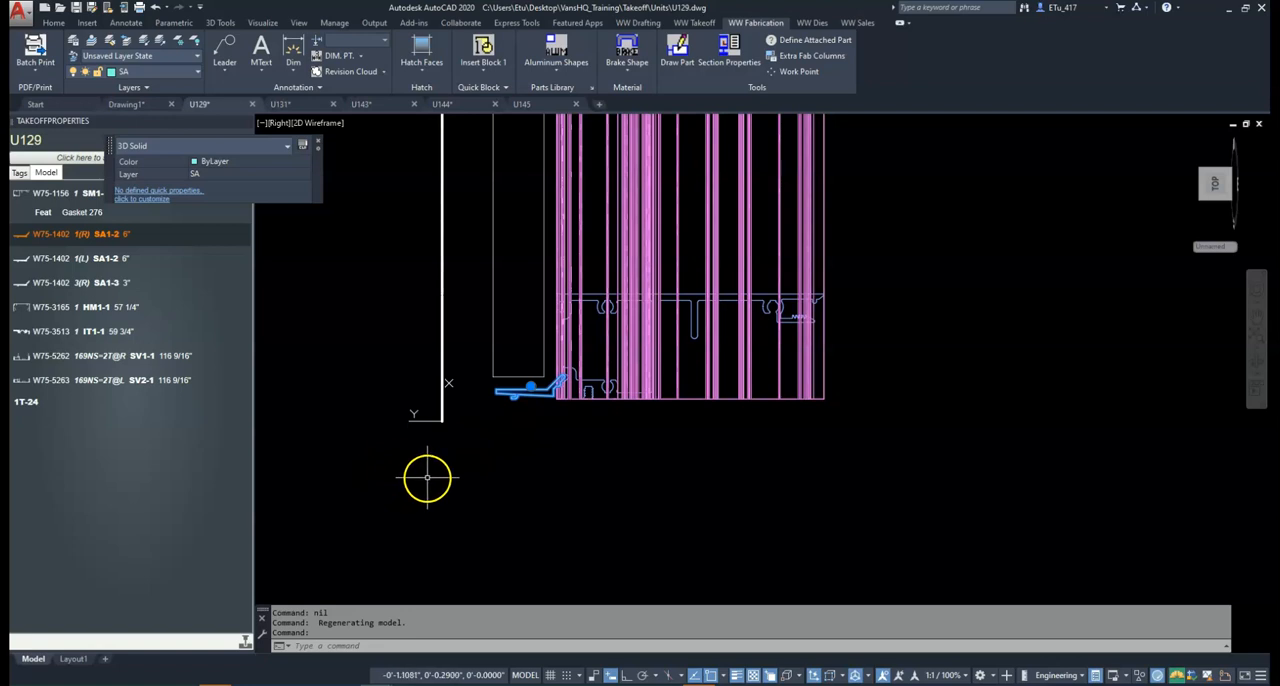
pyautogui.click(560, 450)
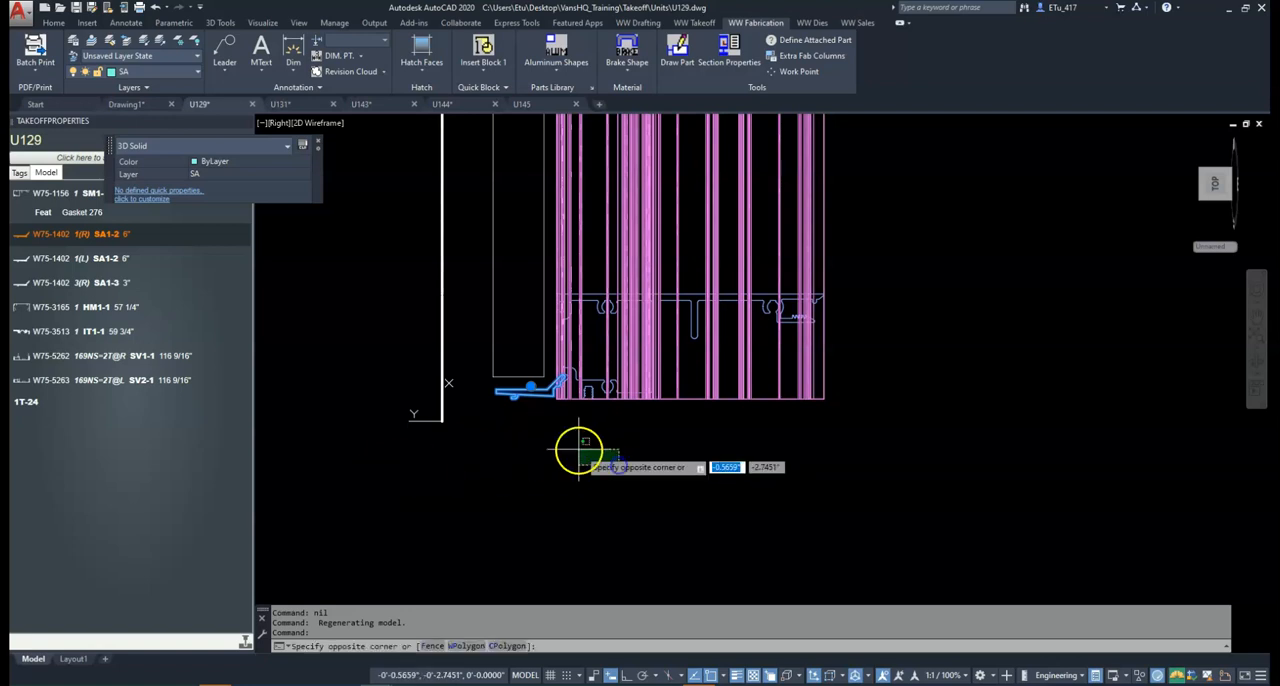
pyautogui.press('Escape')
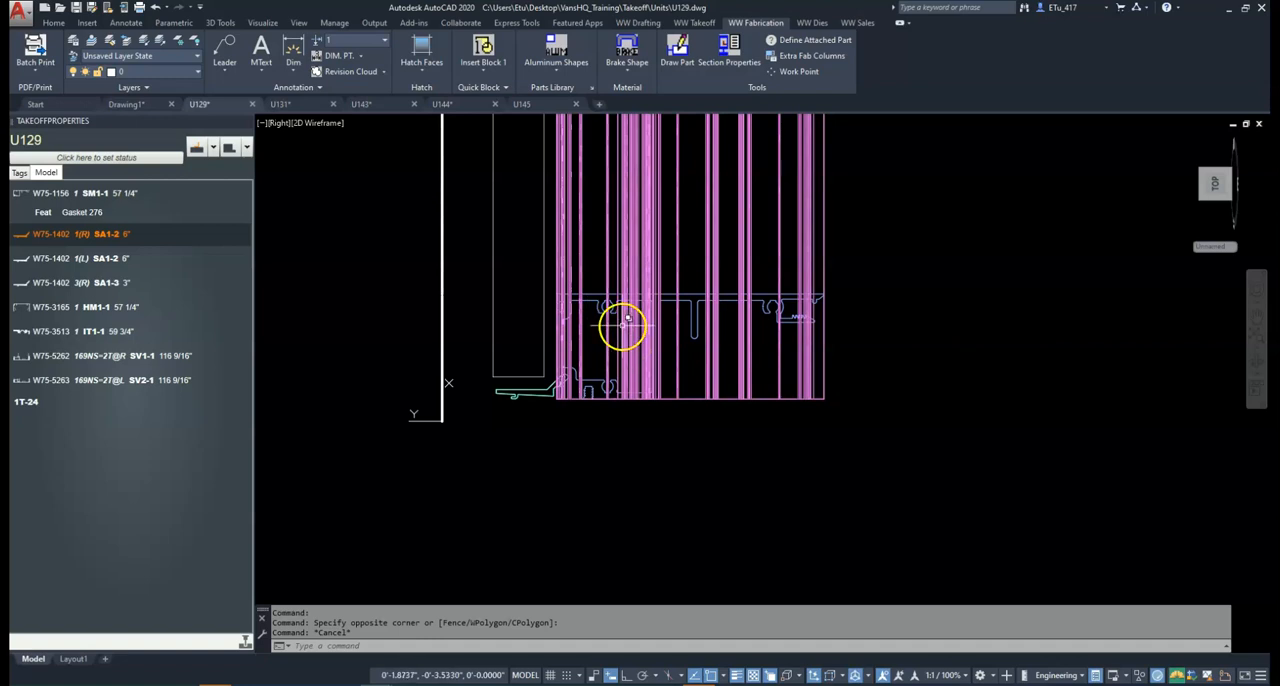
# Select the head members at the top of the unit with a window to review their gasket and notch properties, and clear the selection
pyautogui.scroll(-3, 620, 330)
pyautogui.moveTo(615, 244); pyautogui.dragTo(520, 386, button='middle')
pyautogui.scroll(-4, 537, 345)
pyautogui.scroll(2, 537, 289)
pyautogui.moveTo(537, 289); pyautogui.dragTo(486, 463, button='middle')
pyautogui.scroll(-4, 505, 324)
pyautogui.moveTo(507, 255); pyautogui.dragTo(495, 438, button='middle')
pyautogui.moveTo(495, 224); pyautogui.dragTo(489, 449, button='middle')
pyautogui.scroll(2, 477, 300)
pyautogui.scroll(6, 477, 300)
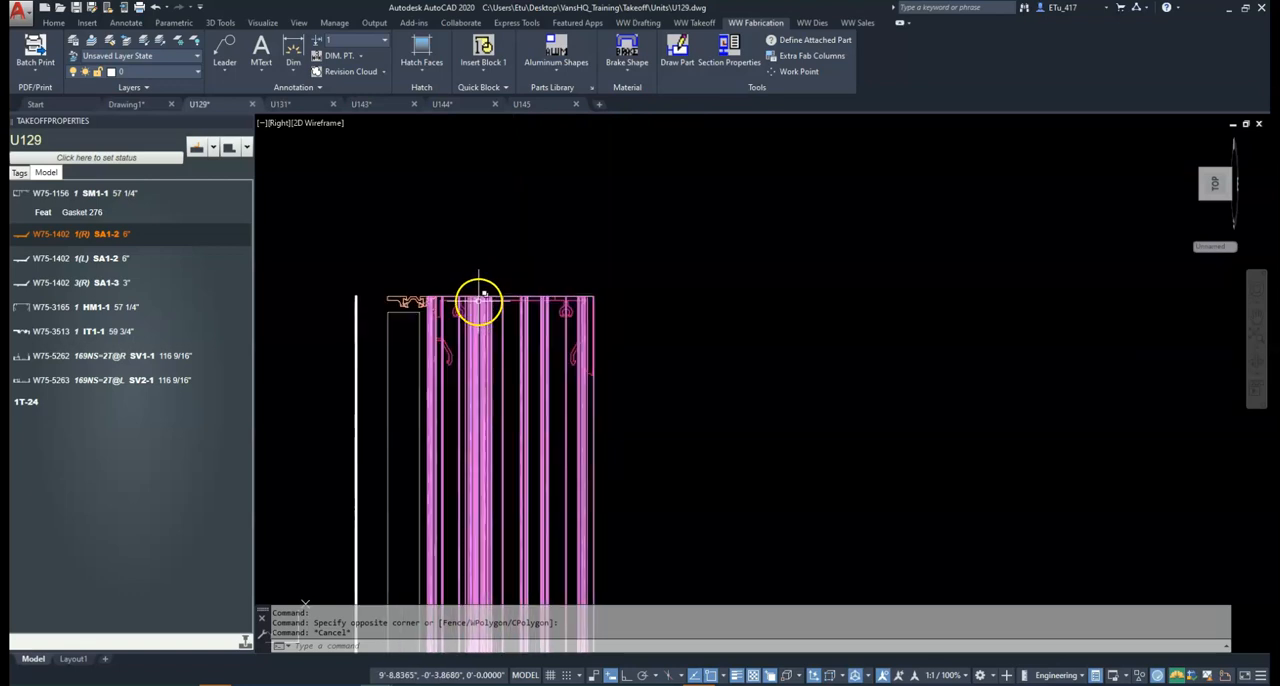
pyautogui.moveTo(500, 323); pyautogui.dragTo(532, 326, button='middle')
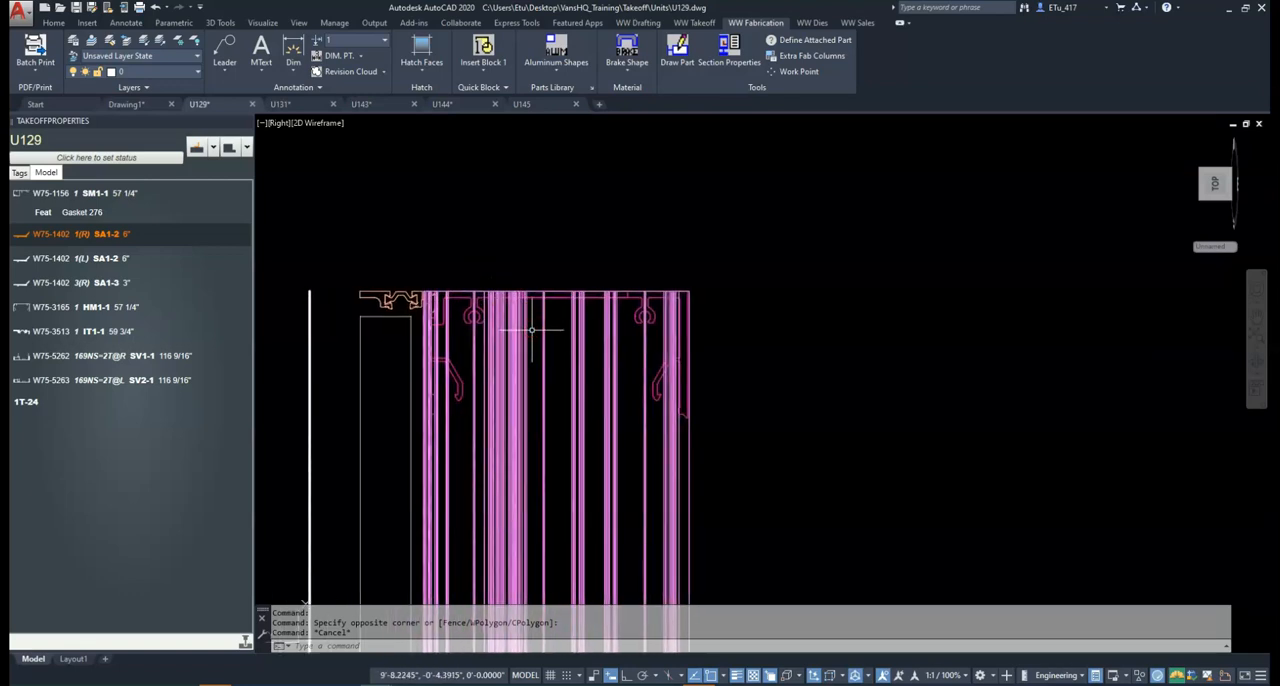
pyautogui.click(323, 230)
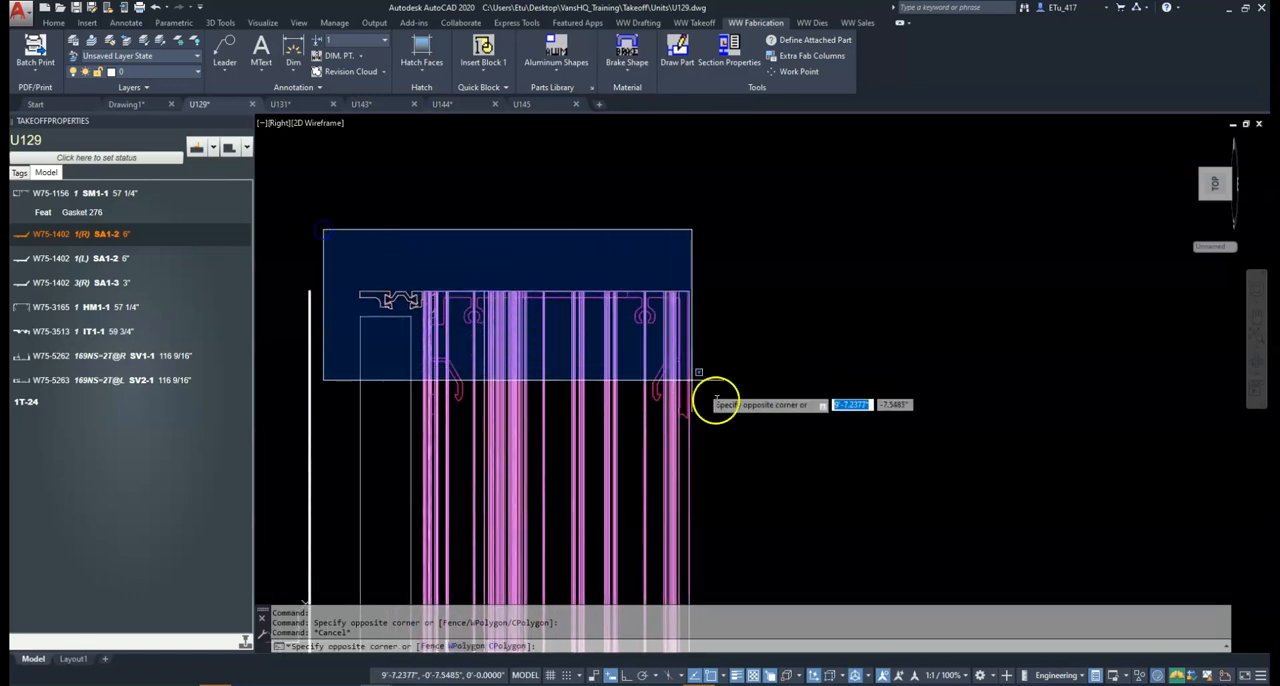
pyautogui.click(837, 483)
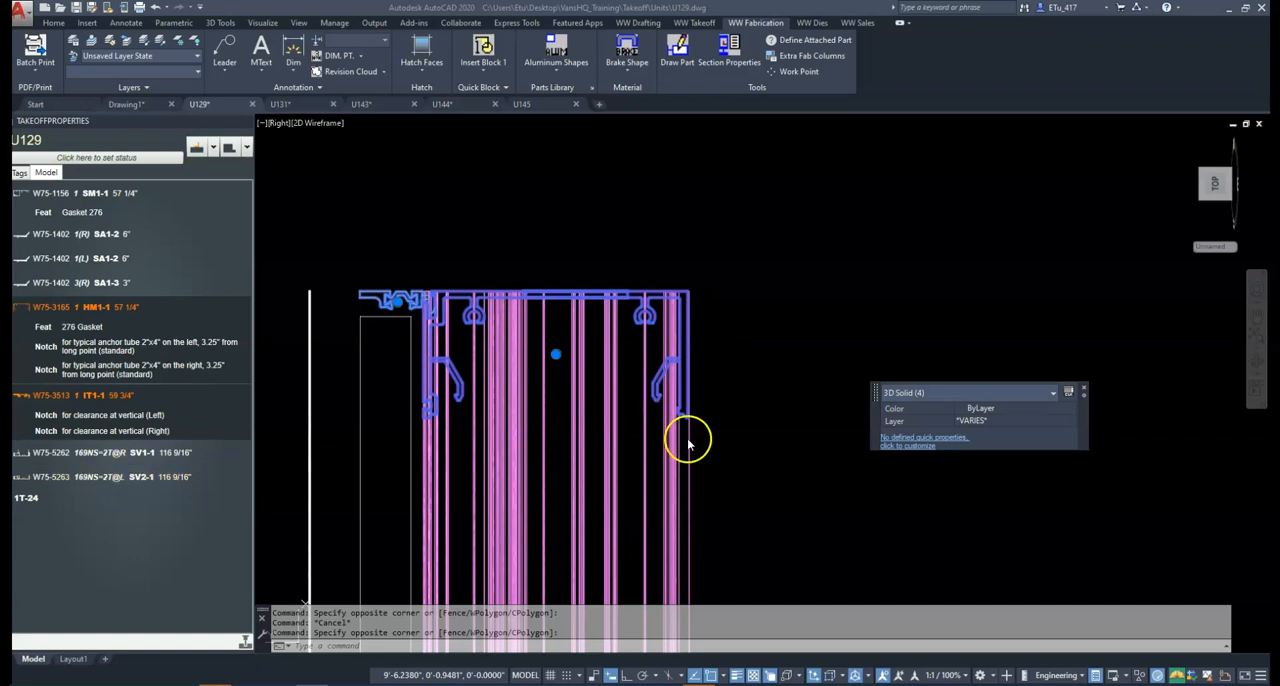
pyautogui.press('Escape')
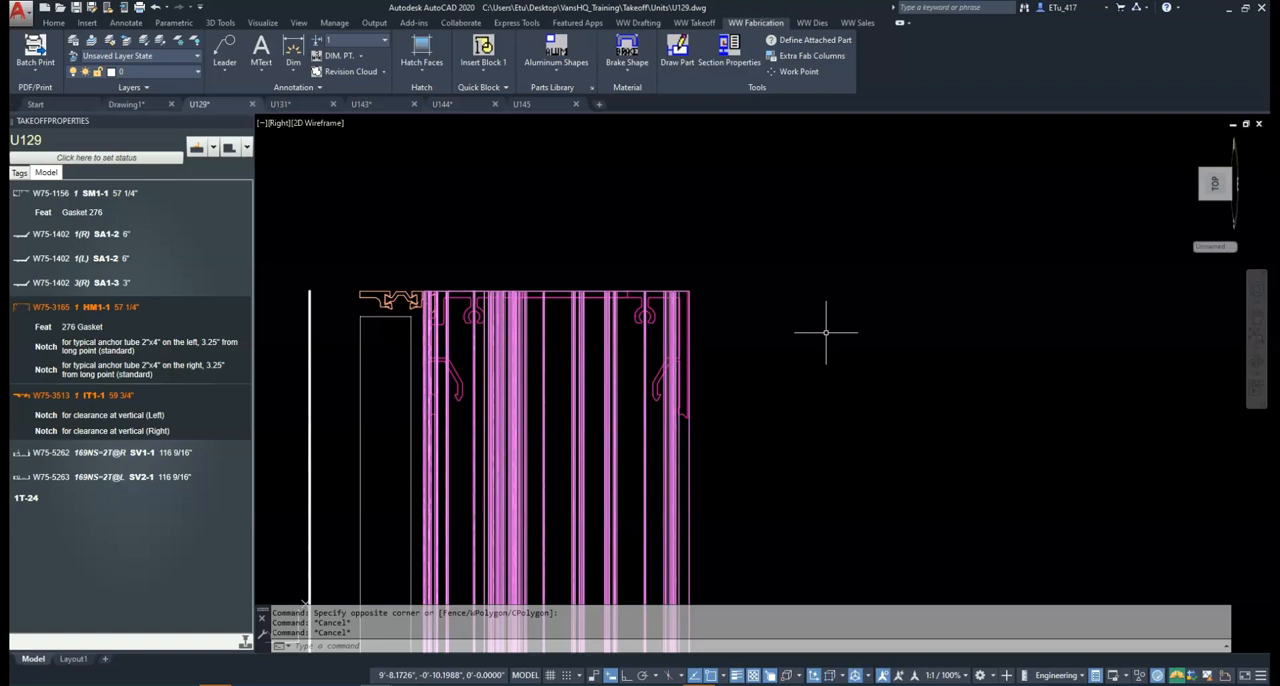
# Show the unit model from the front with the UCS aligned to the view
pyautogui.write('vf')
pyautogui.press('Return')
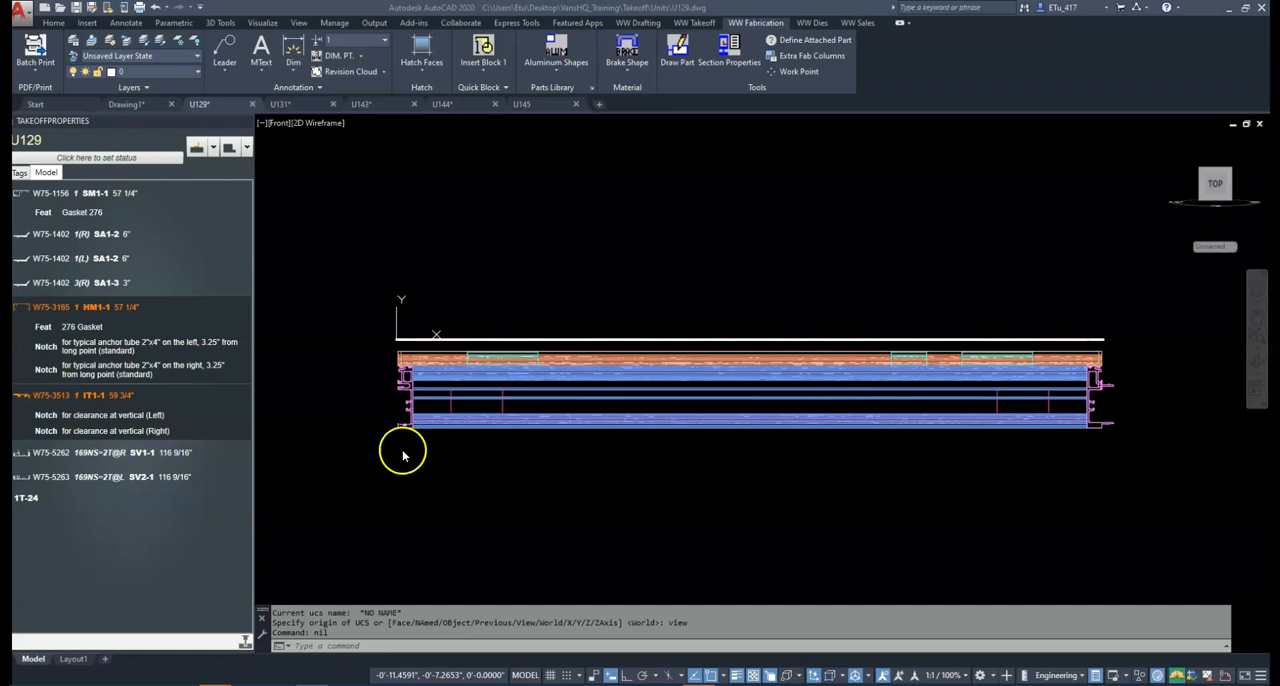
# Select the SV2-1 vertical at the unit's left end with a window to review its gasket properties, and clear the selection
pyautogui.scroll(3, 395, 350)
pyautogui.click(358, 335)
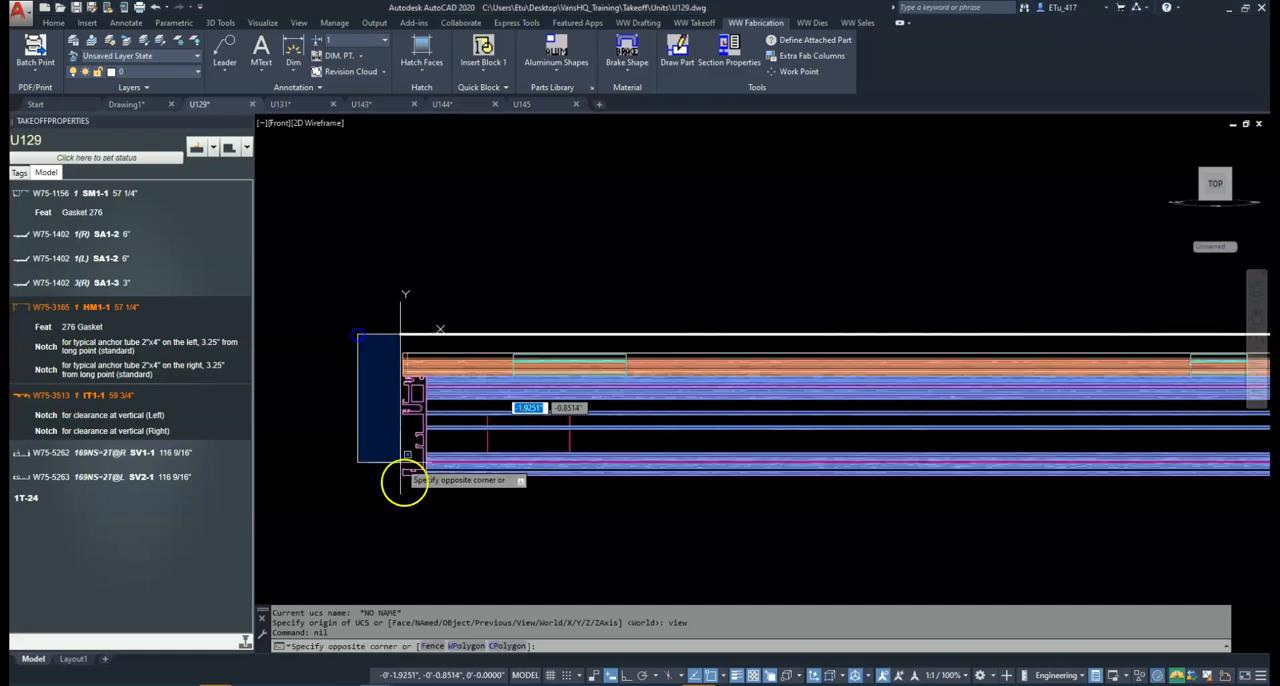
pyautogui.click(452, 540)
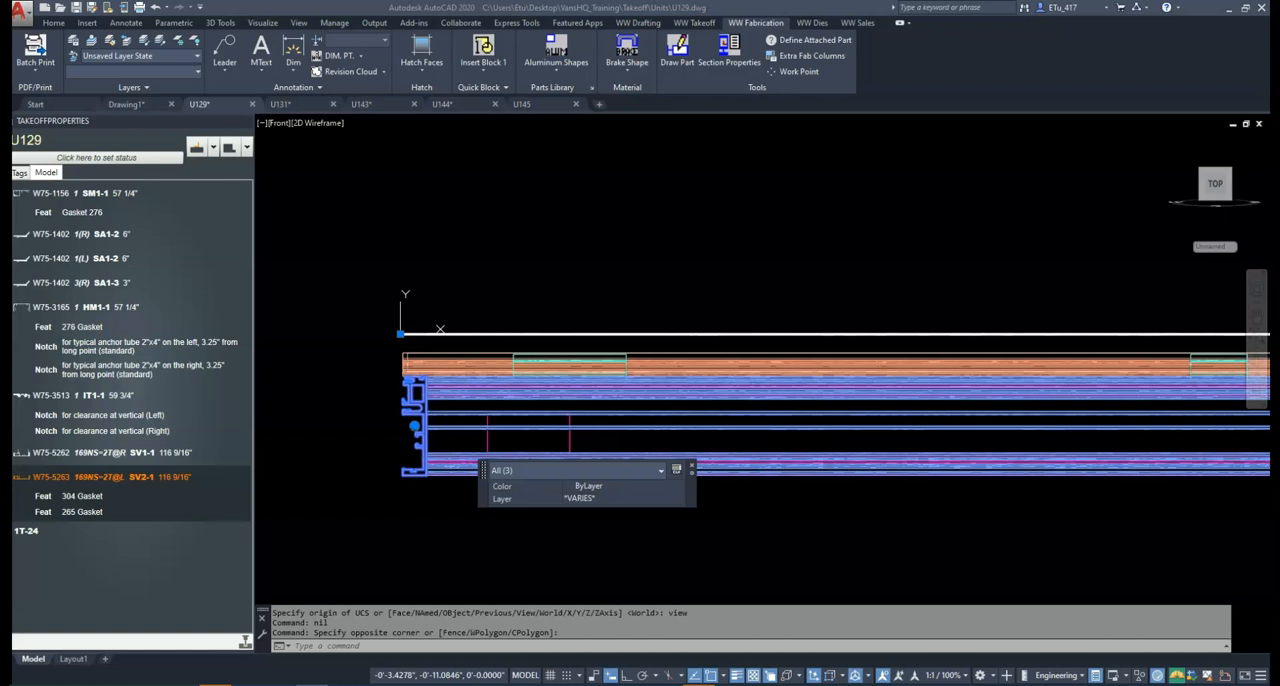
pyautogui.click(574, 557)
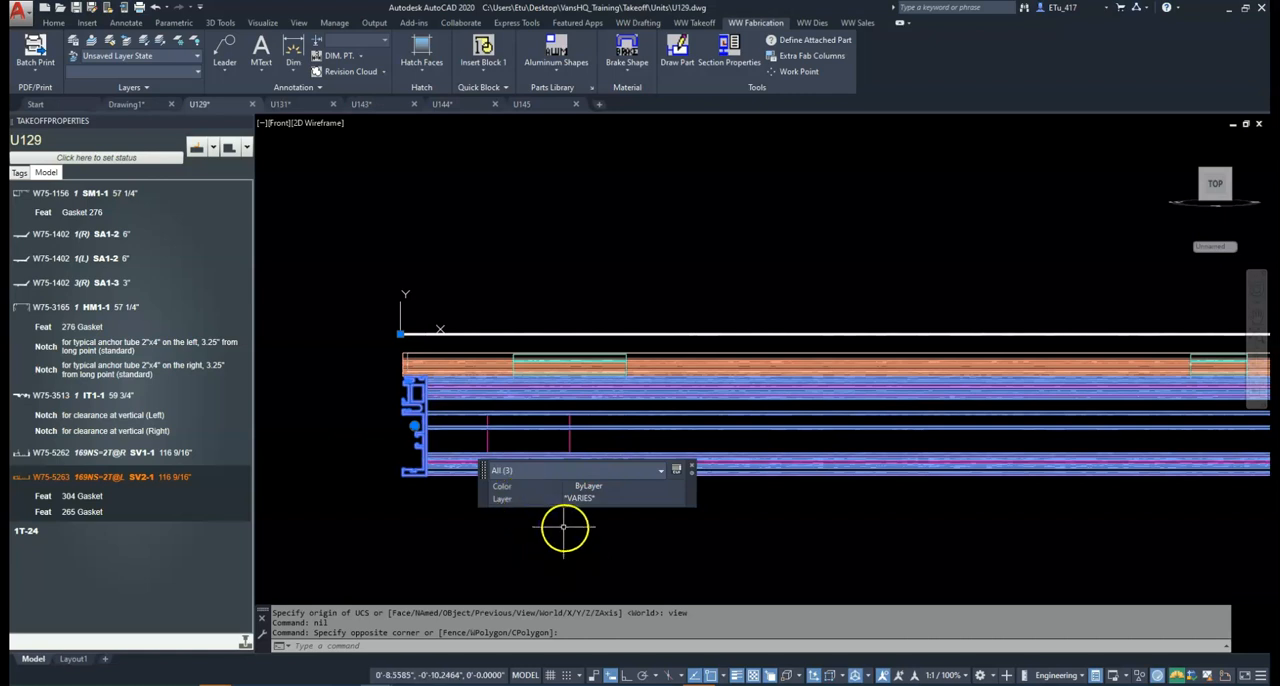
pyautogui.press('Escape')
pyautogui.press('Escape')
# Select the SV1-1 vertical at the unit's right end to review its gasket properties, and clear the selection
pyautogui.scroll(-3, 568, 525)
pyautogui.scroll(4, 984, 497)
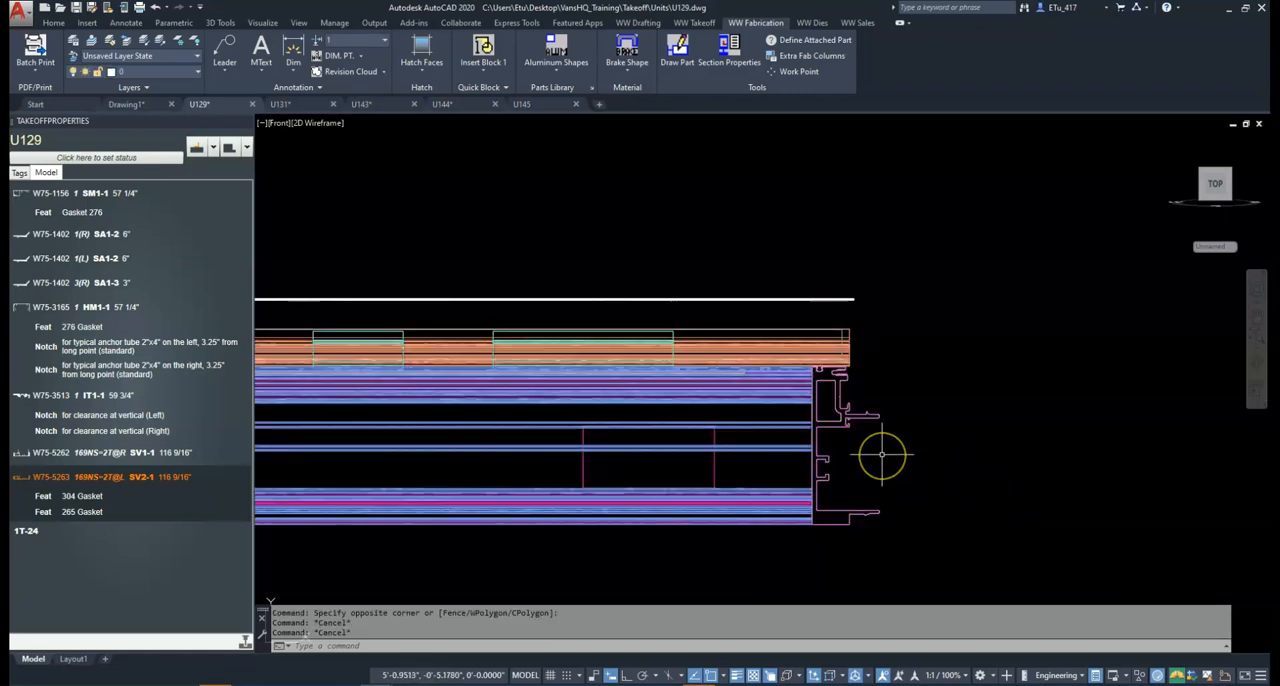
pyautogui.click(887, 471)
pyautogui.click(843, 407)
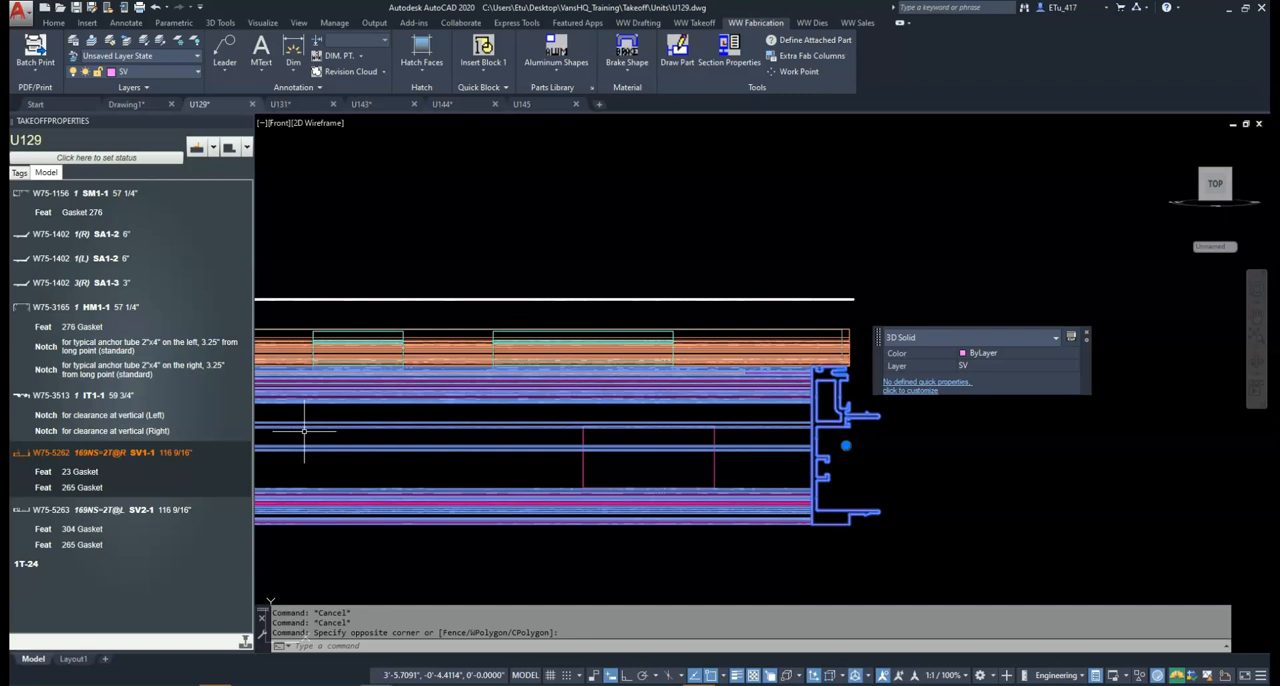
pyautogui.doubleClick(941, 464)
pyautogui.press('Escape')
pyautogui.press('Escape')
# Show the U129 unit in top view, and display its dimensioned elevation on Layout1
pyautogui.write('top')
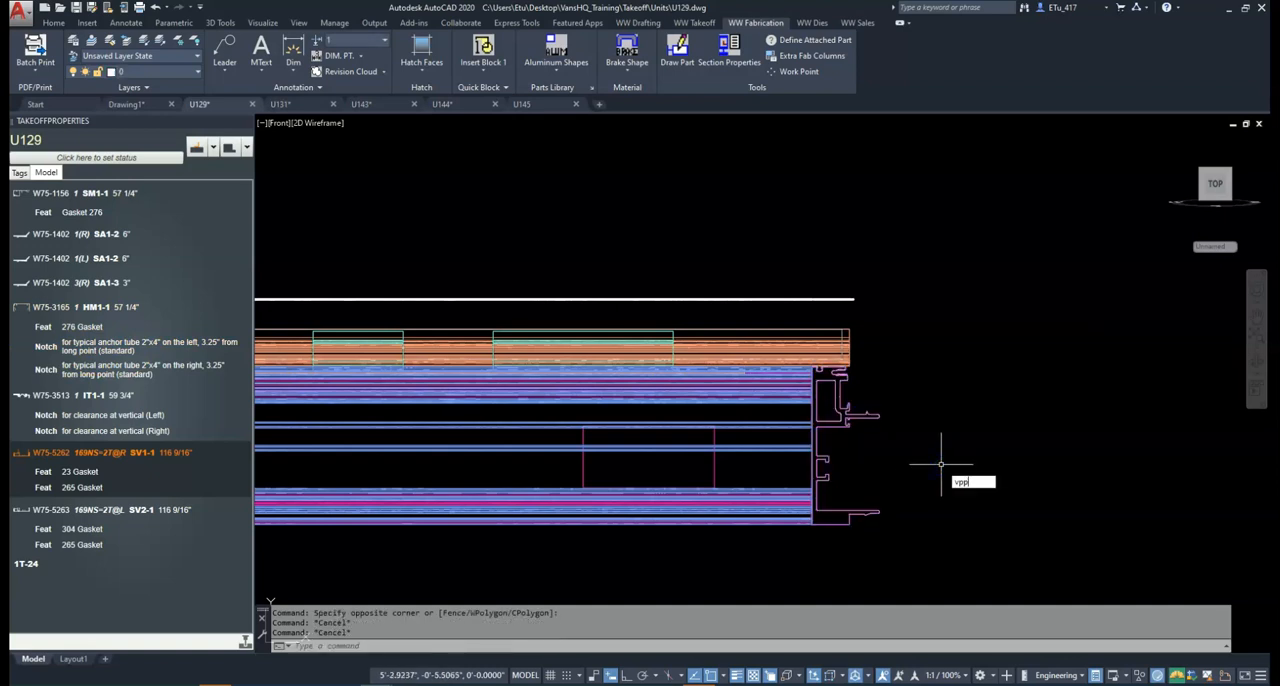
pyautogui.press('Return')
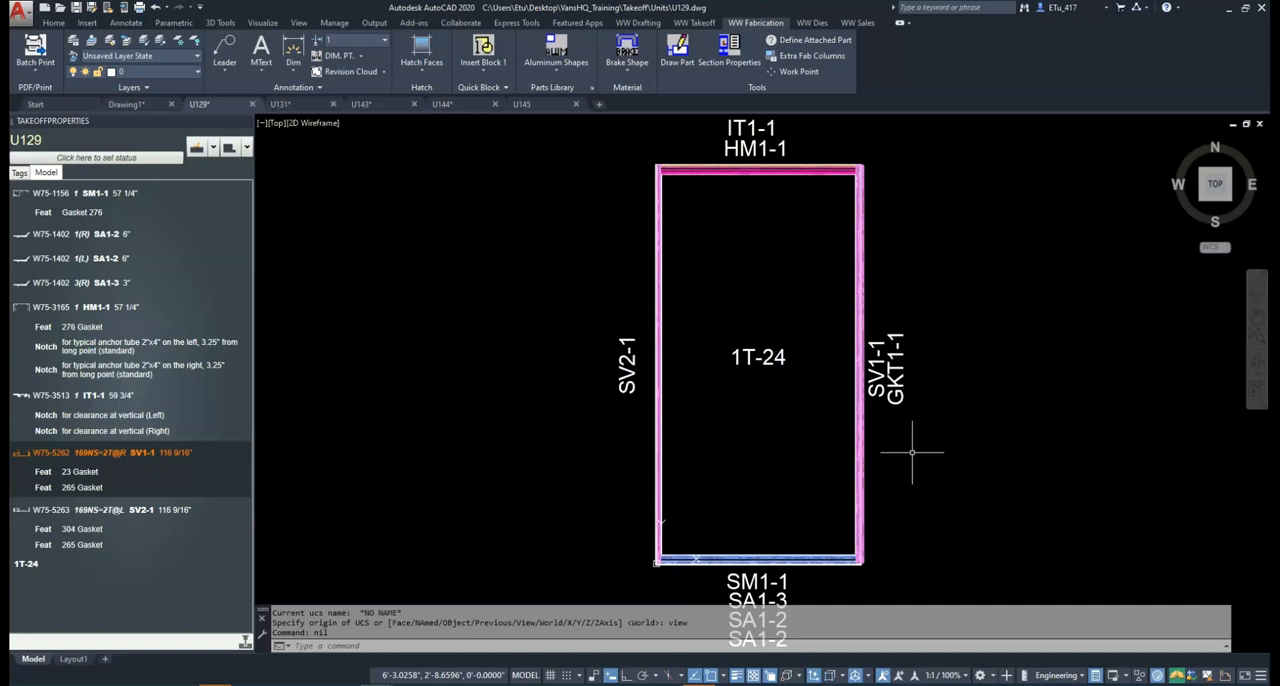
pyautogui.write('TM')
pyautogui.press('Return')
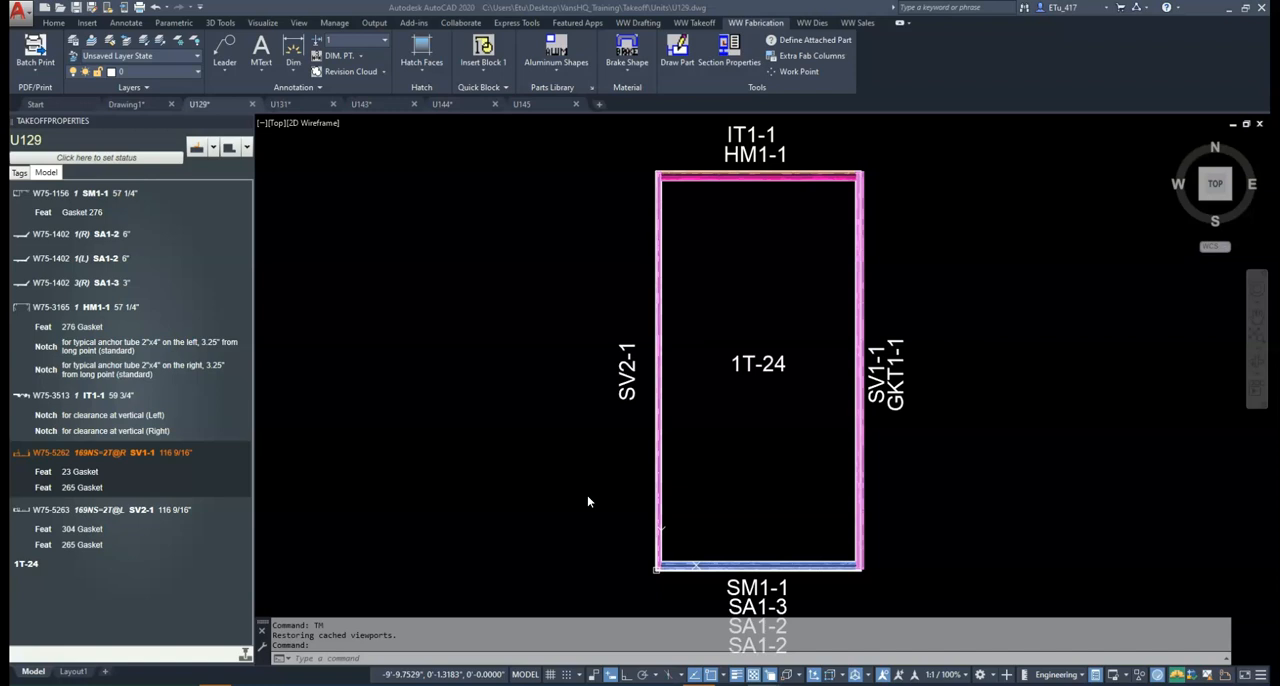
pyautogui.write('tm')
pyautogui.press('Return')
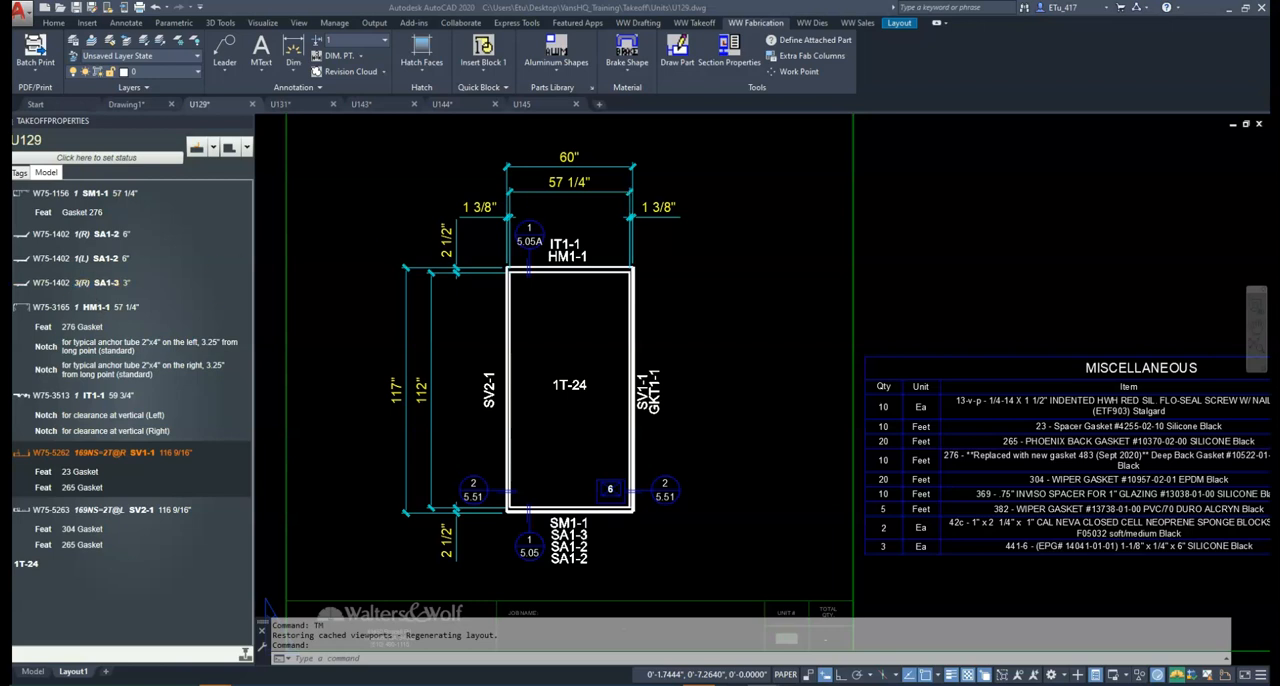
# Switch to Bluebeam Revu, open sill detail 1B/5.05 from the elevation's callout, and compare it with the AutoCAD unit layout
pyautogui.moveTo(0, 10)
pyautogui.mouseDown()
pyautogui.moveTo(0, 150)
pyautogui.moveTo(660, 203)
pyautogui.moveTo(702, 0)
pyautogui.mouseUp()
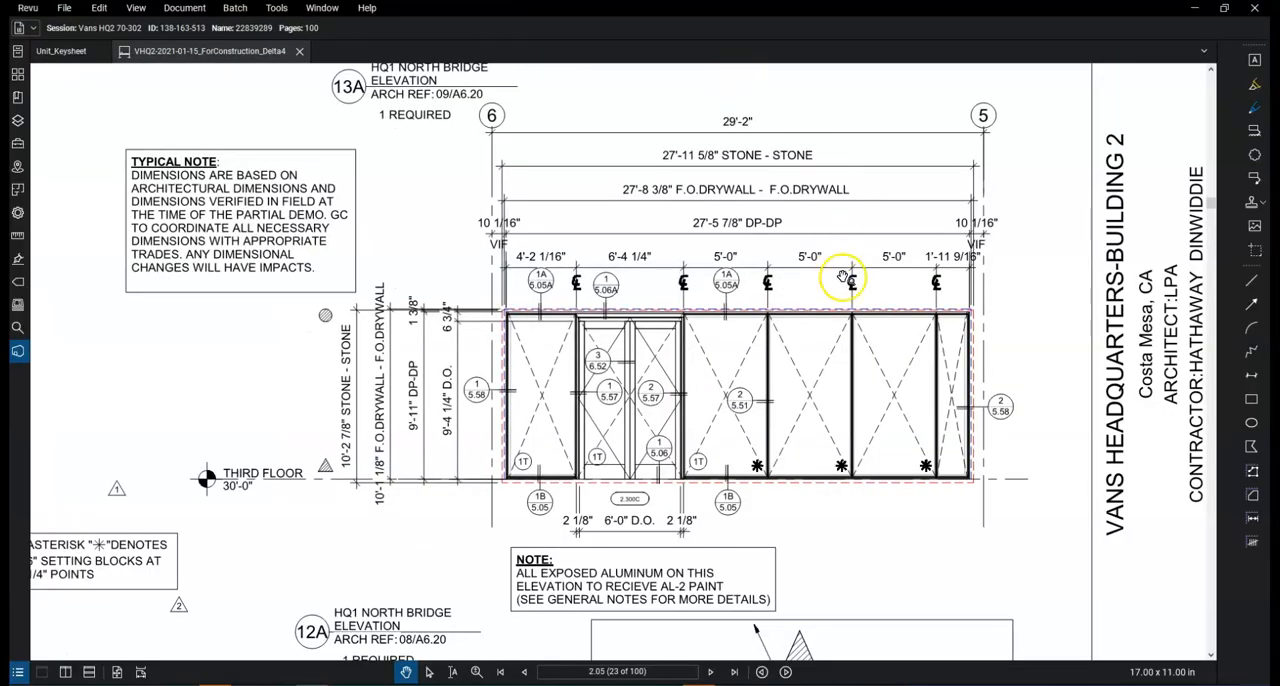
pyautogui.click(729, 507)
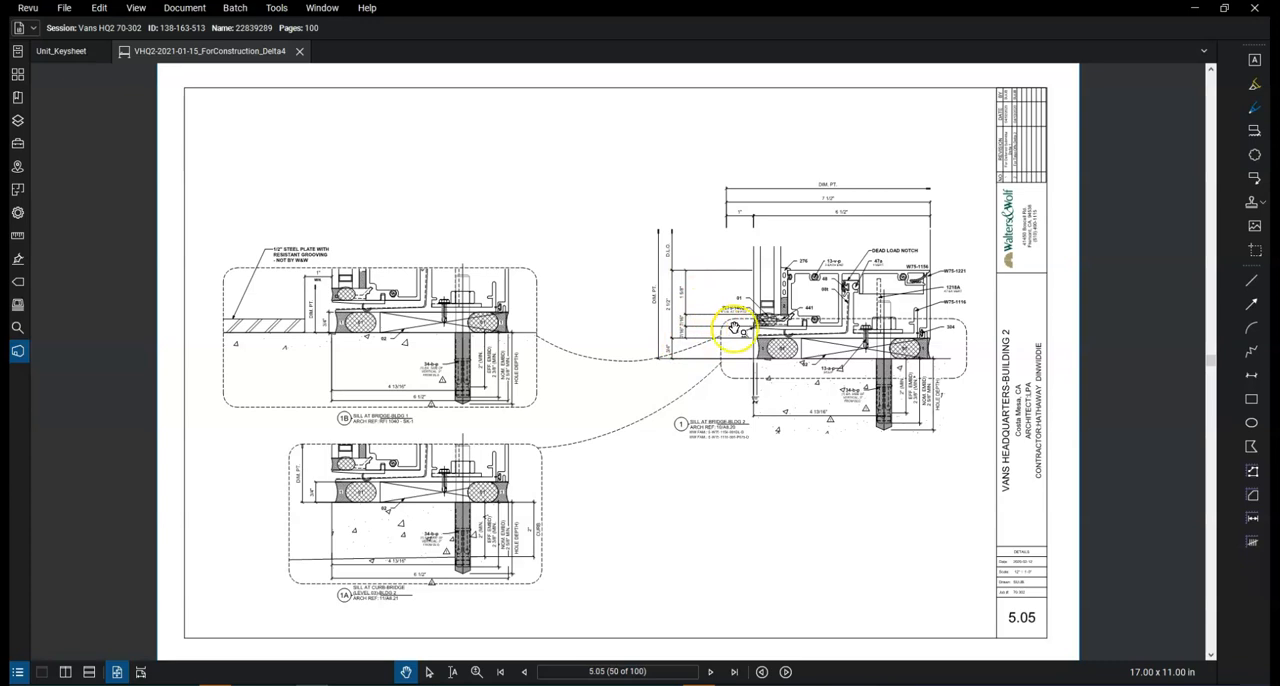
pyautogui.scroll(2, 700, 320)
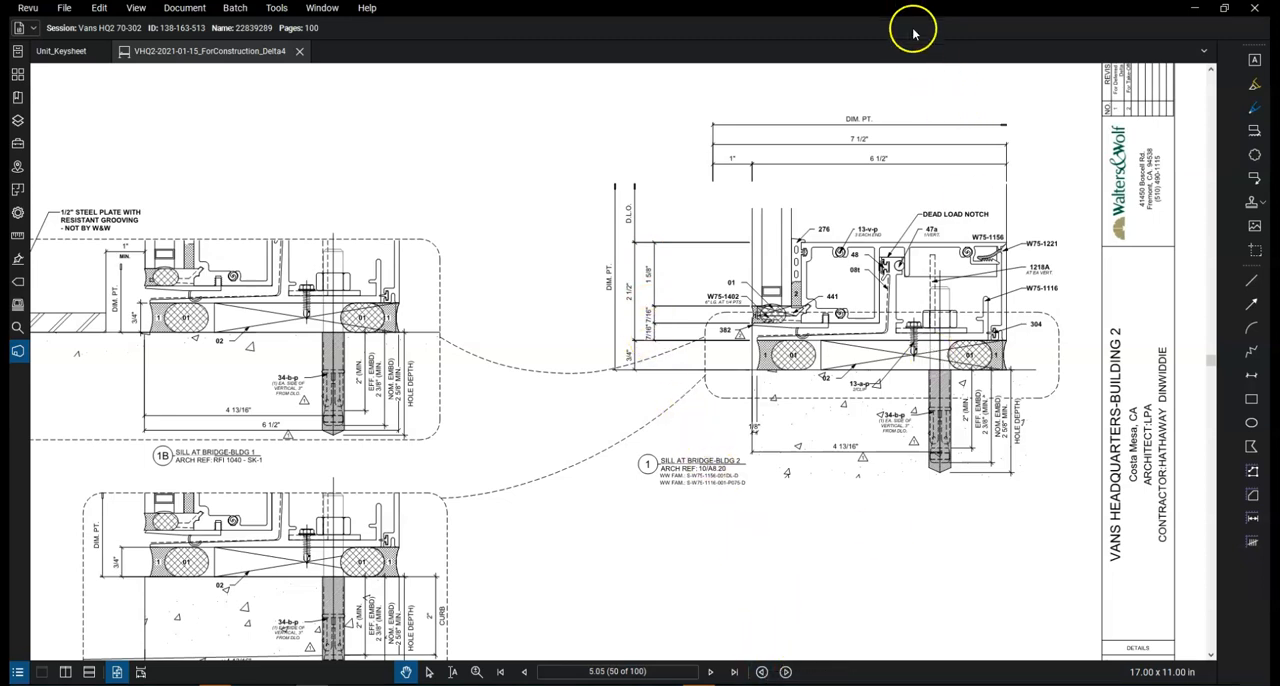
pyautogui.moveTo(911, 10); pyautogui.dragTo(0, 77)
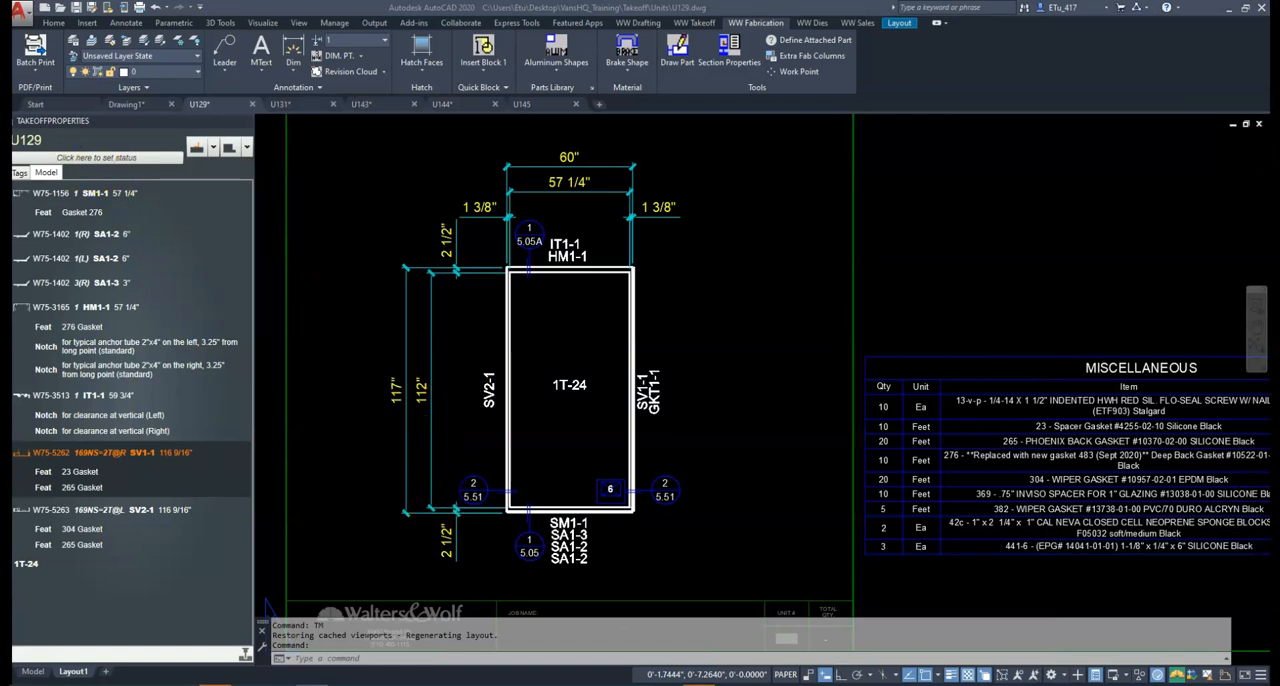
pyautogui.moveTo(0, 110); pyautogui.dragTo(705, 0)
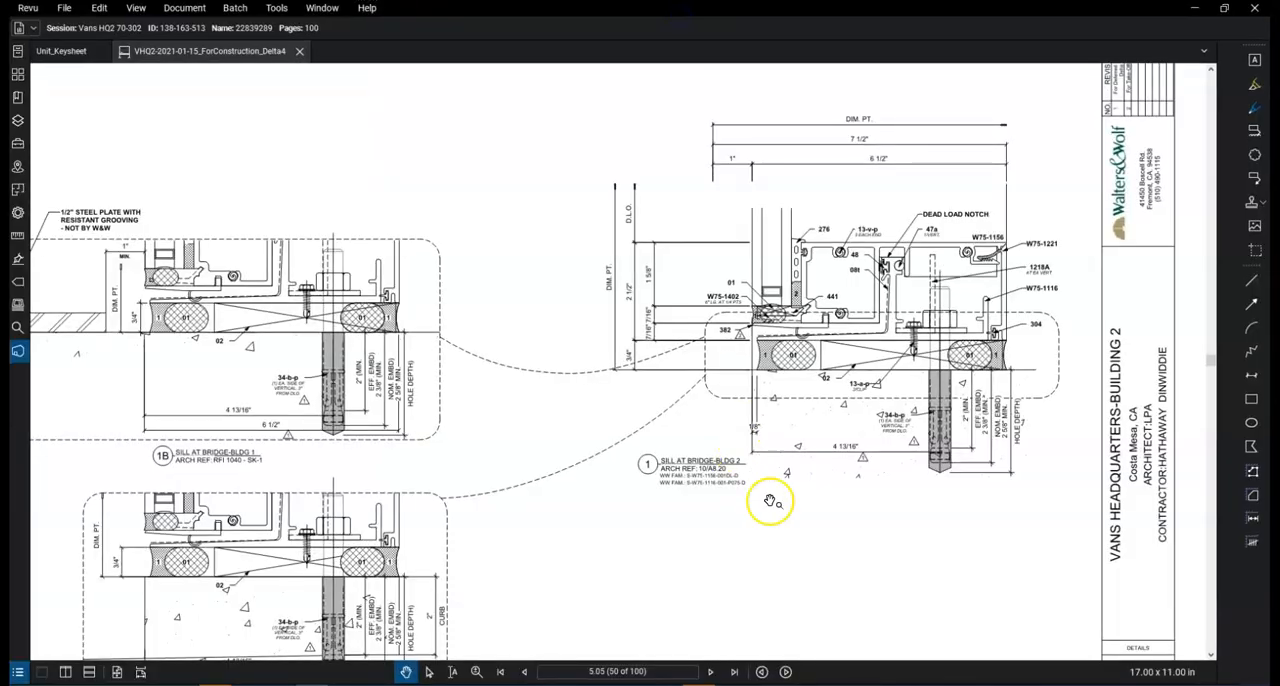
# Return to sheet 2.05 of the construction set and examine the 12A HQ1 North Bridge elevation
pyautogui.click(761, 672)
pyautogui.click(664, 671)
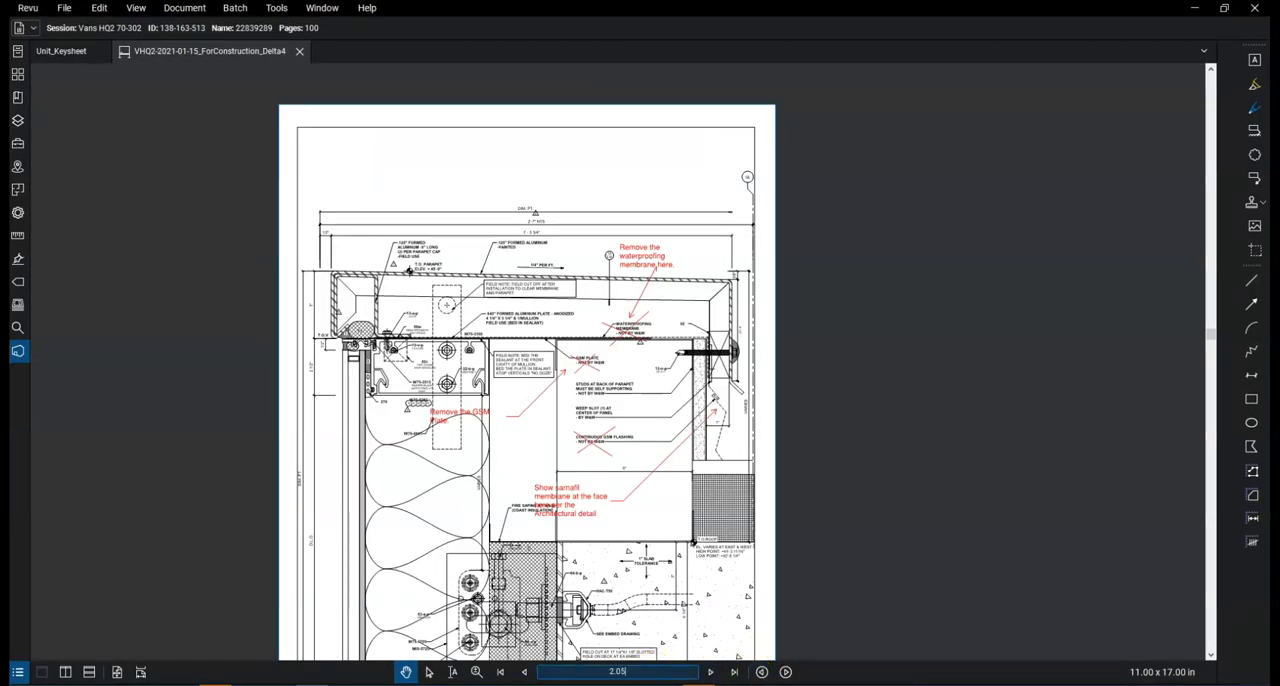
pyautogui.press('Return')
pyautogui.scroll(3, 890, 445)
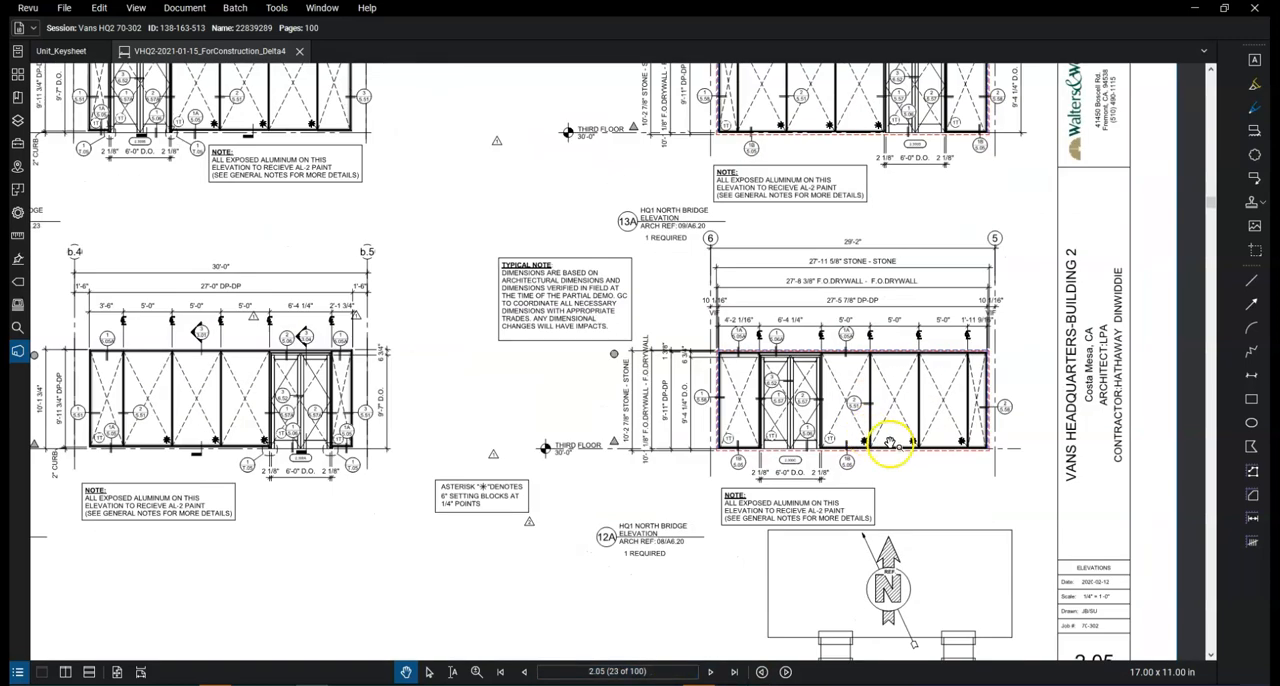
pyautogui.scroll(1, 890, 445)
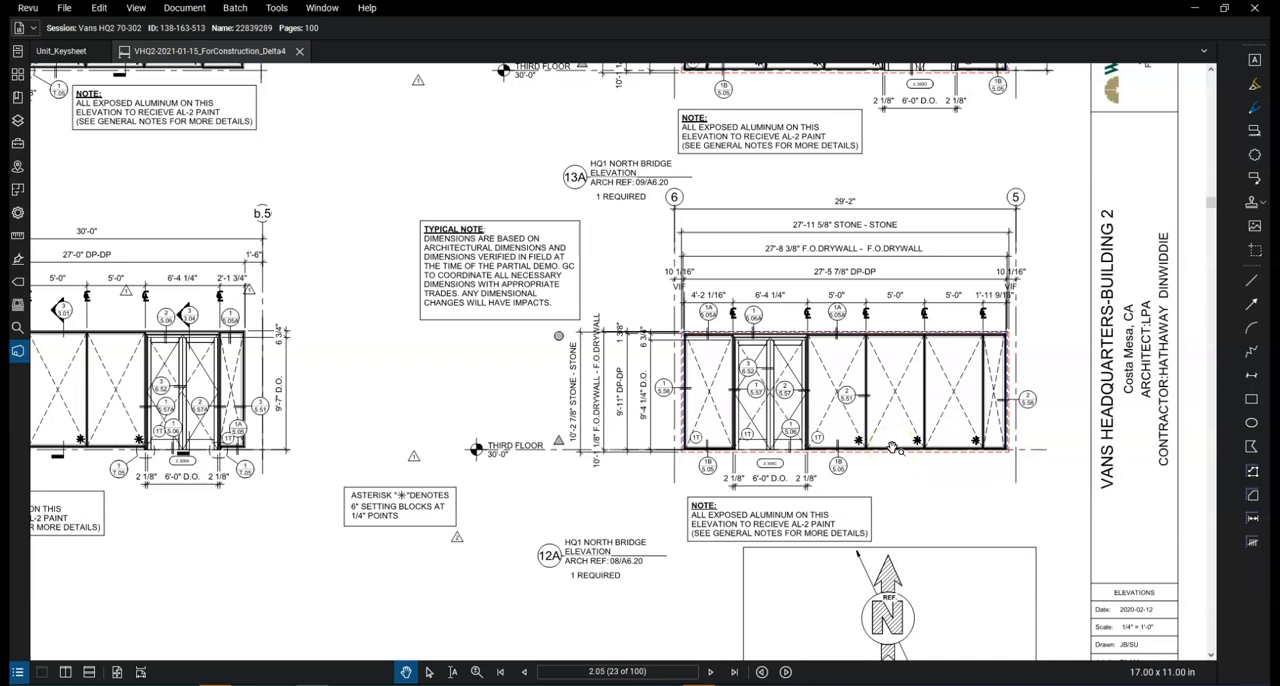
# Bring up the Unit_Keysheet drawing with Calculator beside it, and examine the DP-DP height of the elevation containing U129
pyautogui.hotkey('ctrl', 'Tab')
pyautogui.click(956, 684)
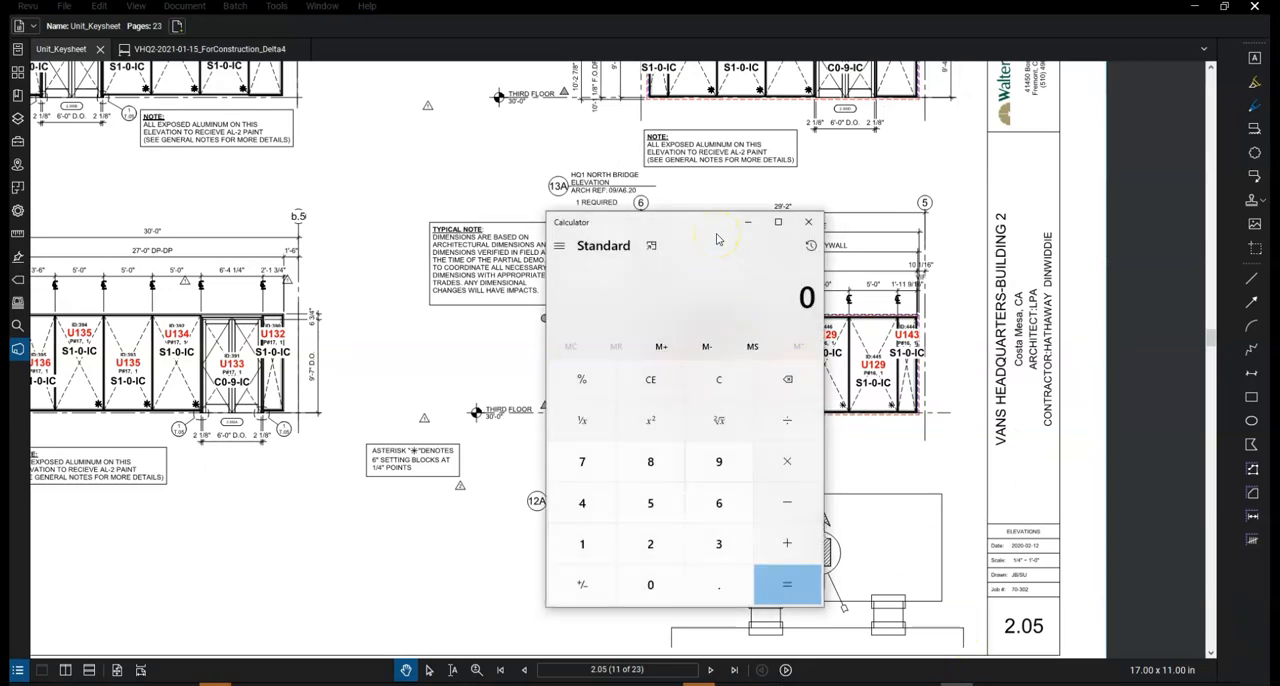
pyautogui.moveTo(718, 206)
pyautogui.mouseDown()
pyautogui.moveTo(646, 220)
pyautogui.moveTo(336, 212)
pyautogui.mouseUp()
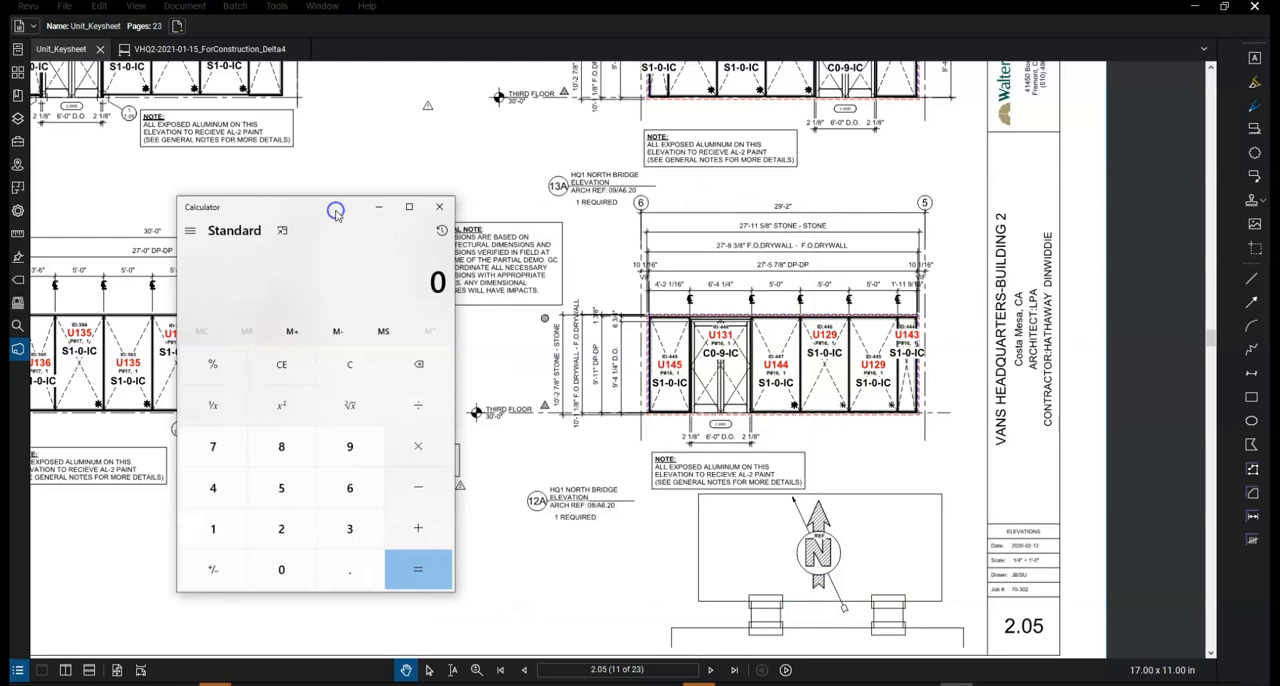
pyautogui.click(278, 515)
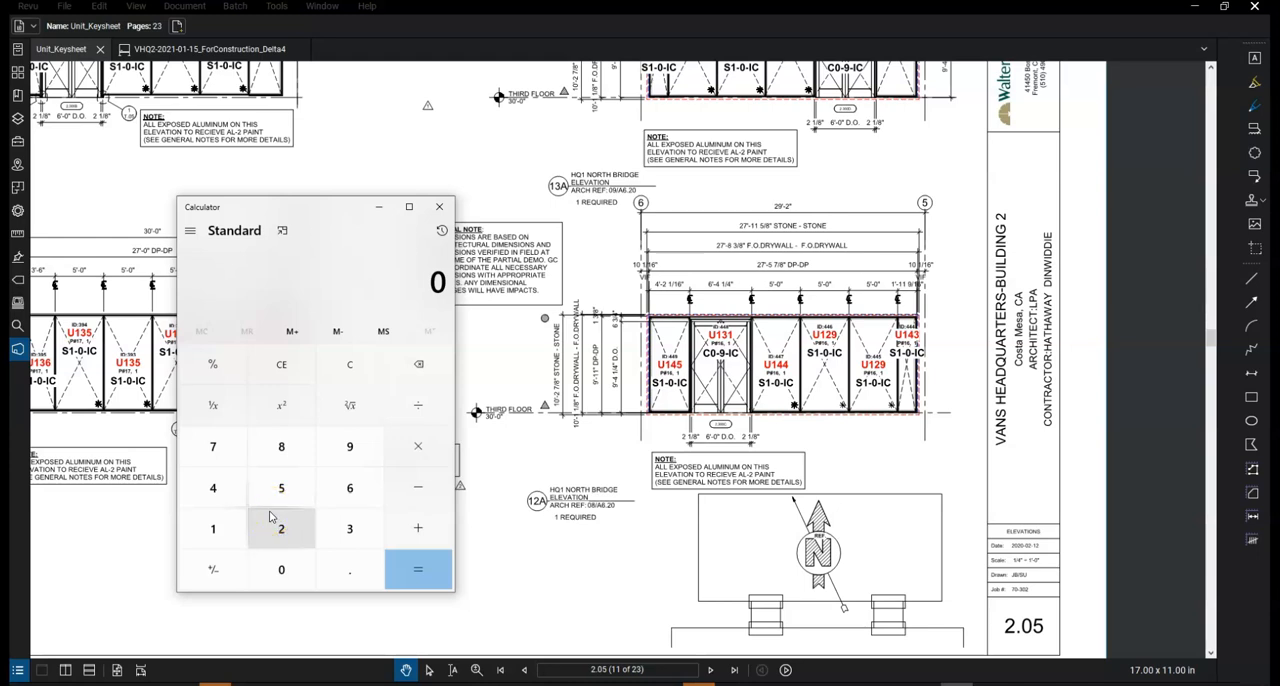
pyautogui.click(602, 428)
pyautogui.scroll(2, 605, 345)
pyautogui.scroll(3, 605, 345)
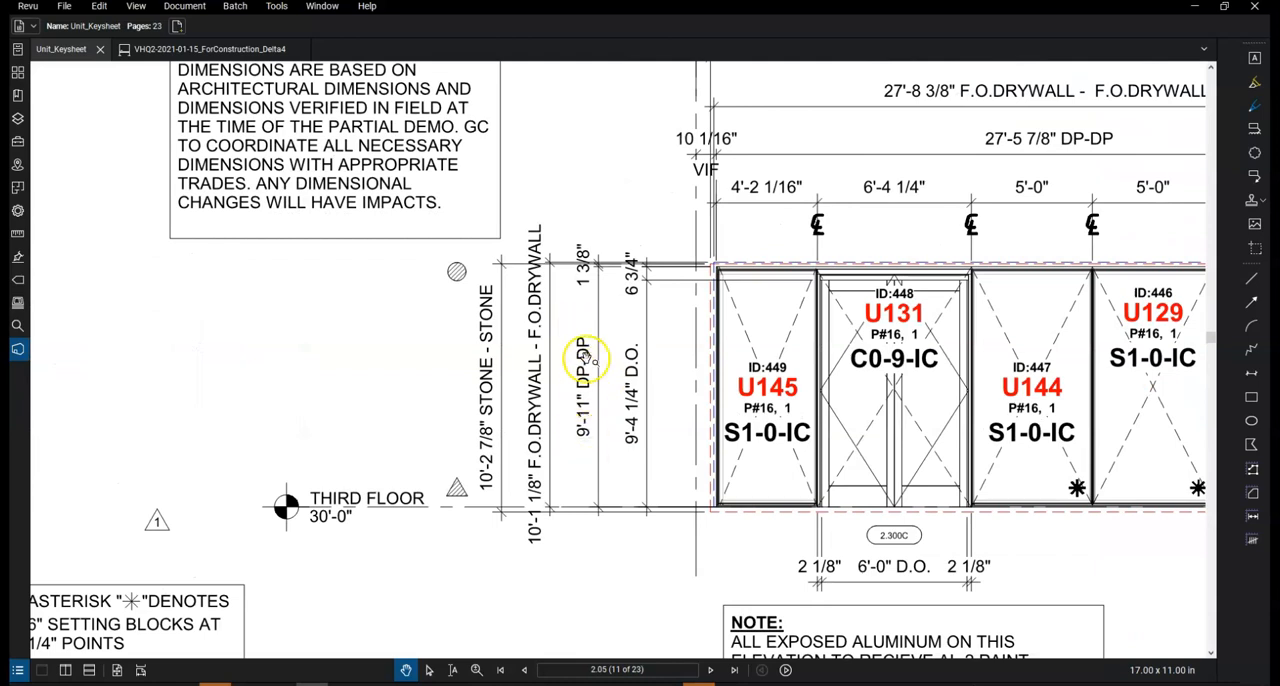
# Convert the 9'-11" DP-DP height to inches in Calculator by computing 9 × 12 + 11
pyautogui.click(935, 672)
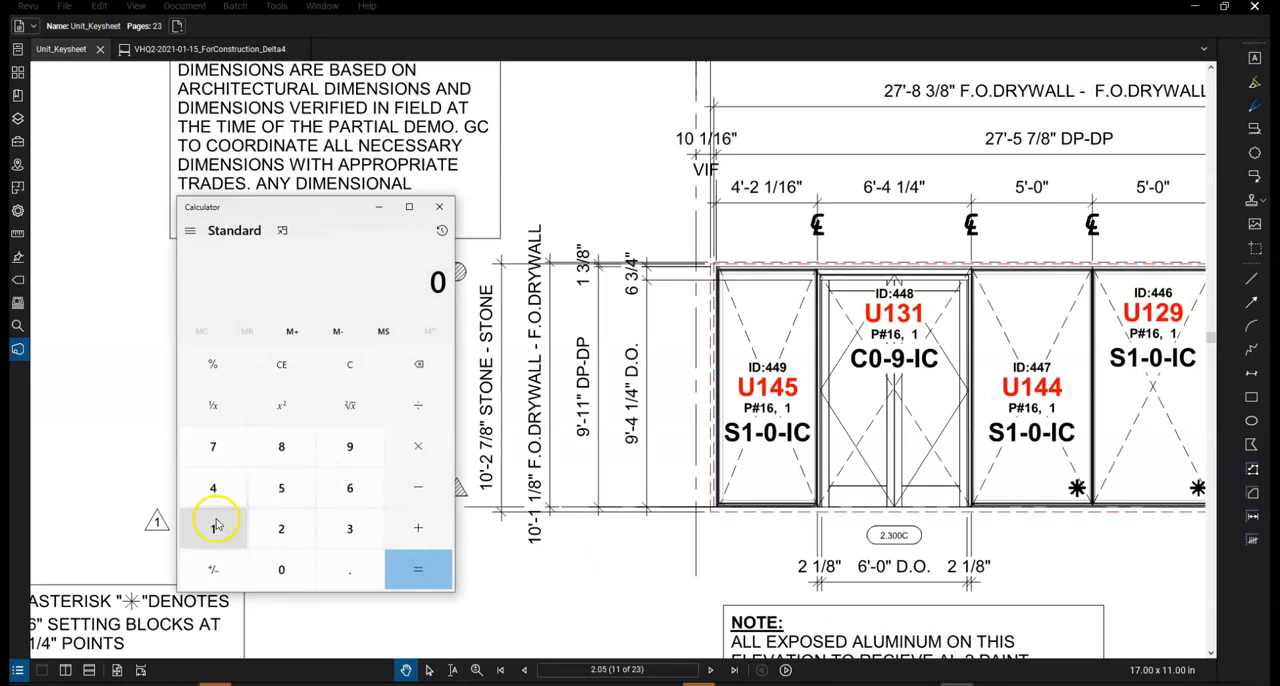
pyautogui.click(349, 449)
pyautogui.click(418, 449)
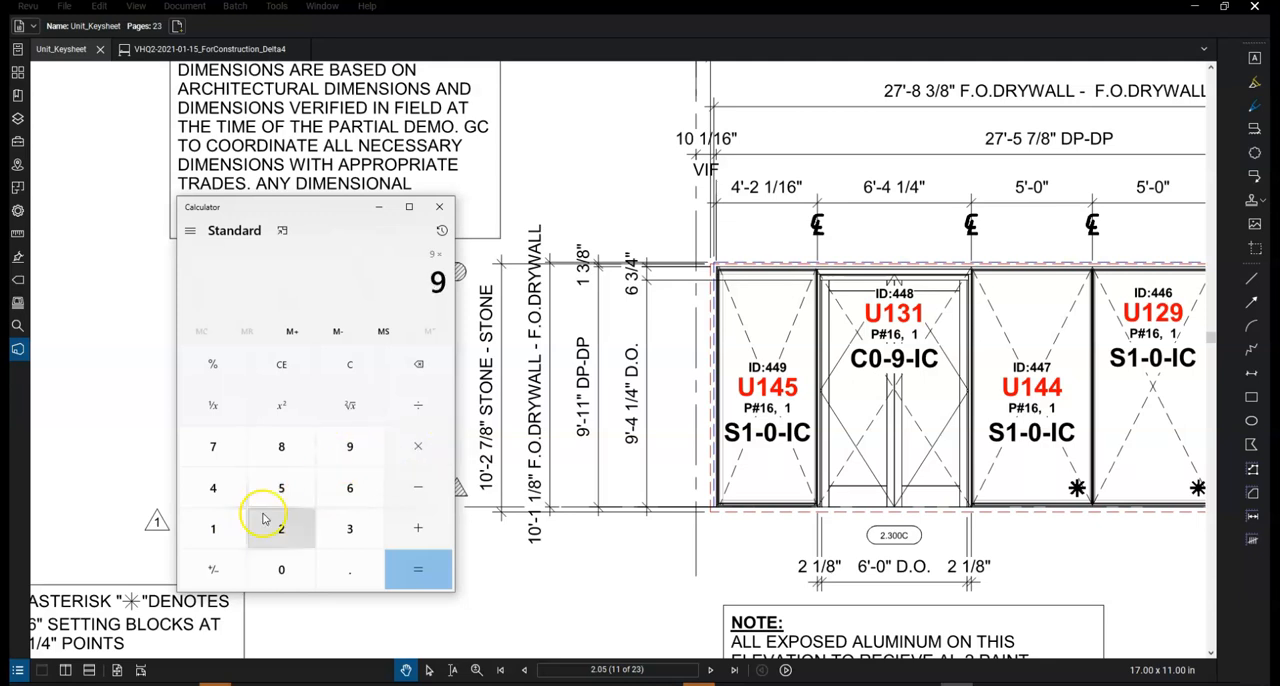
pyautogui.click(213, 528)
pyautogui.click(281, 528)
pyautogui.click(418, 570)
pyautogui.click(419, 528)
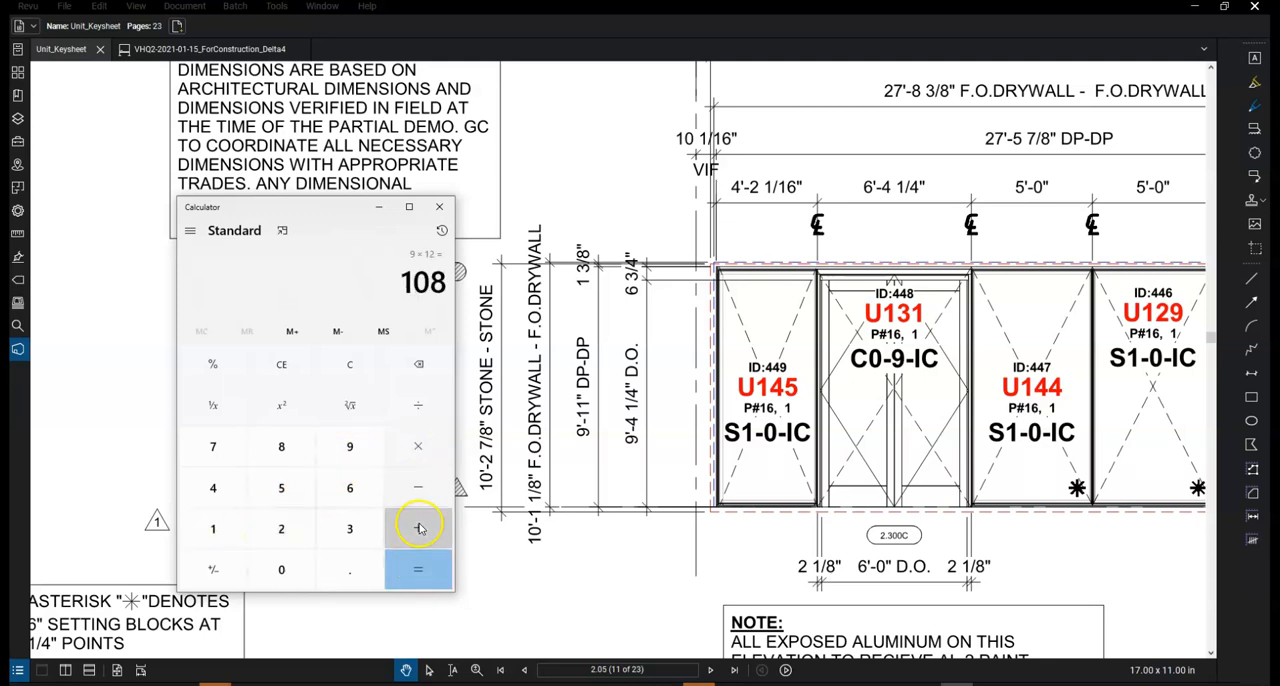
pyautogui.doubleClick(226, 530)
pyautogui.click(432, 567)
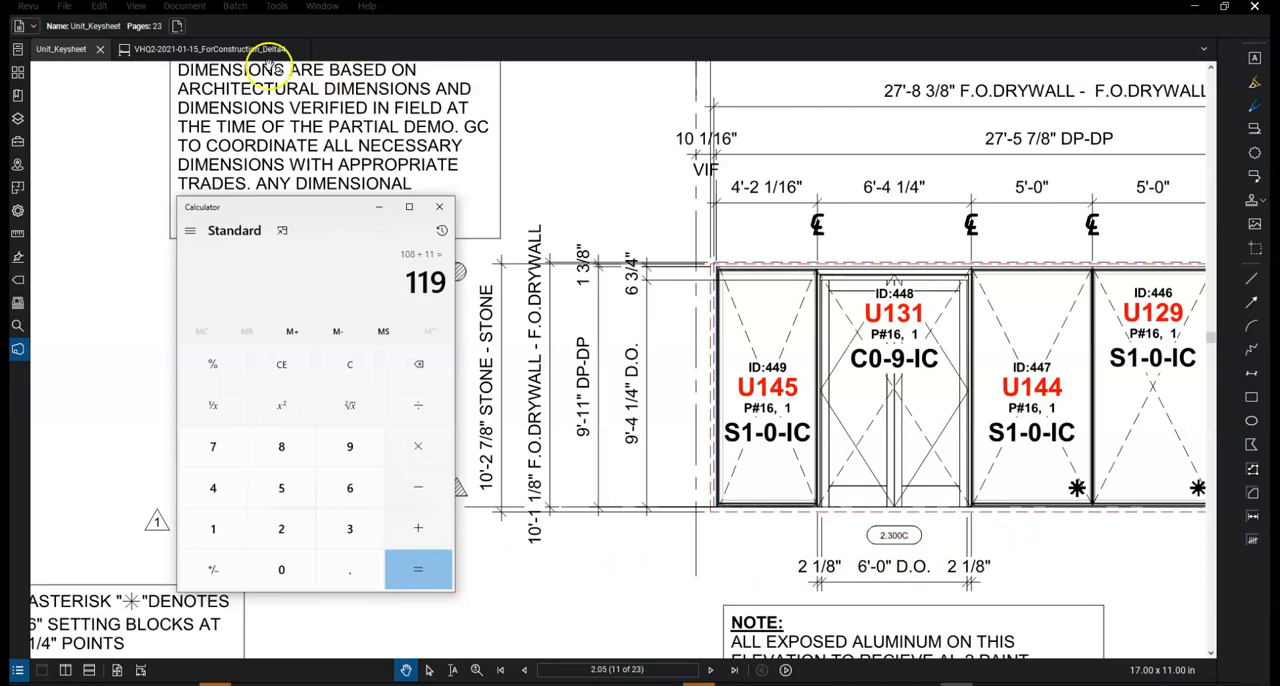
# Switch to the VHQ2-2021-01-15_ForConstruction_Delta4 drawings and display the 12A north bridge elevation on sheet 2.05
pyautogui.click(178, 50)
pyautogui.click(665, 670)
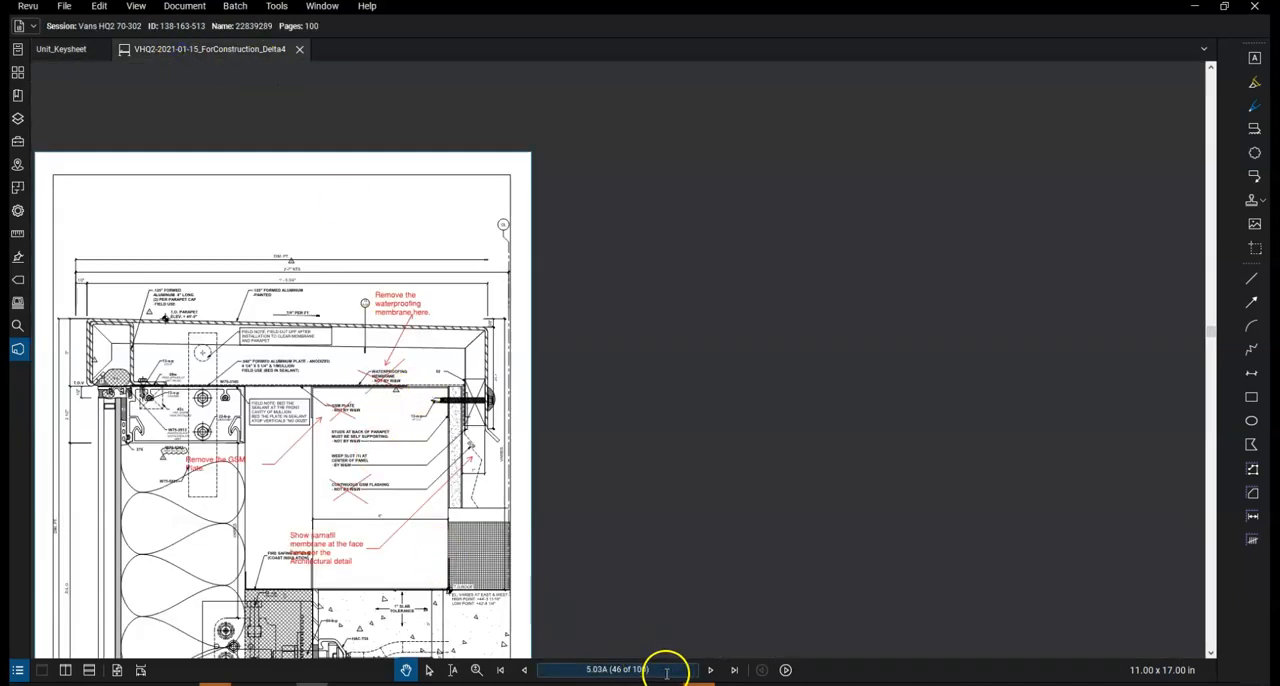
pyautogui.write('2.05')
pyautogui.press('Return')
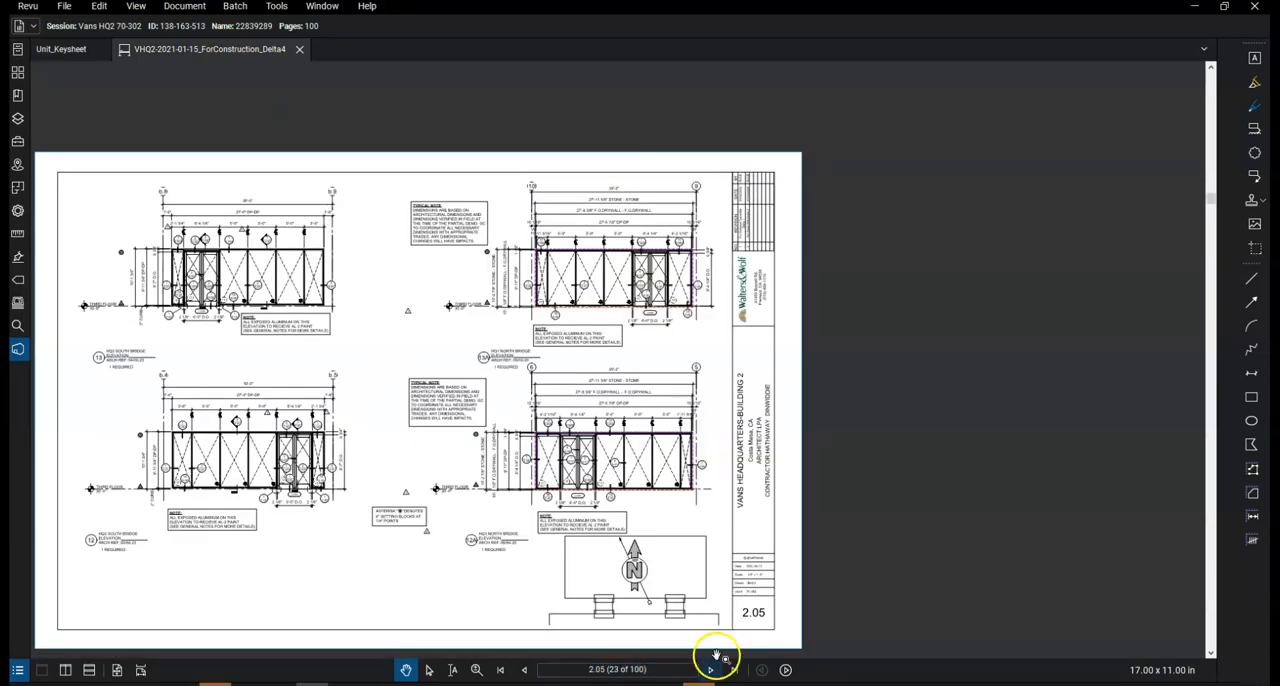
pyautogui.scroll(4, 593, 470)
pyautogui.scroll(1, 628, 492)
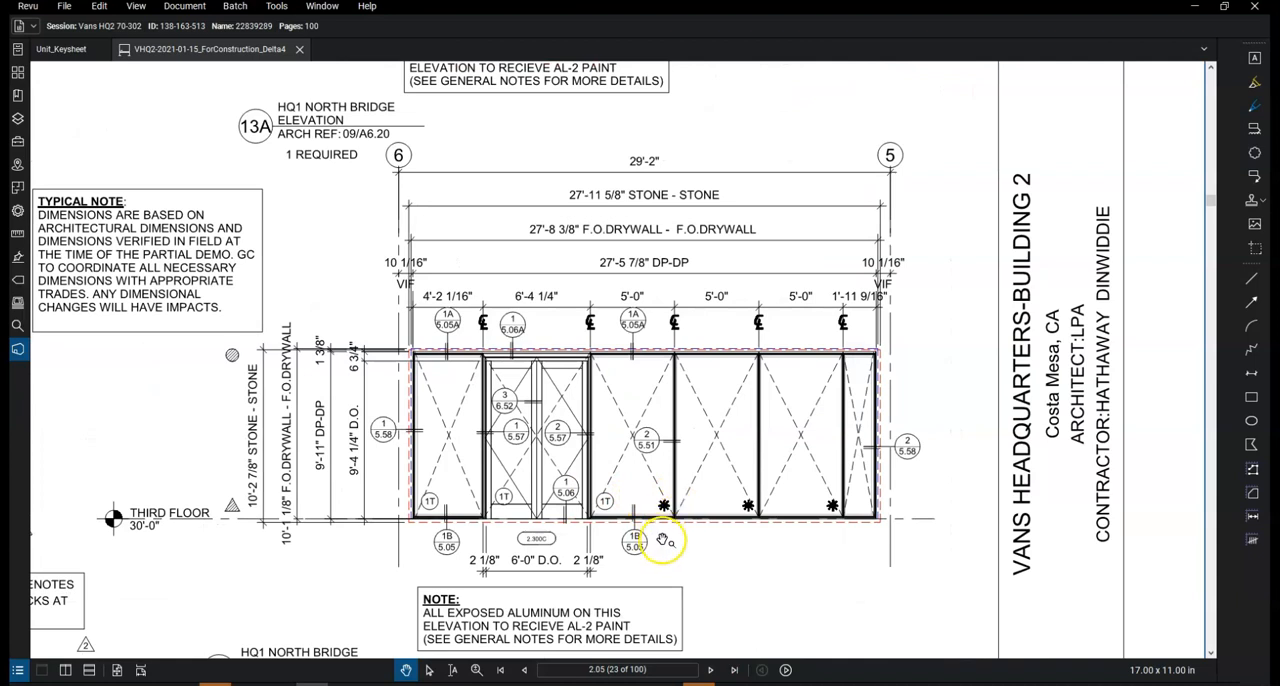
# Open sheet 5.05 from the 1B sill callout under the elevation, and examine the Sill at Bridge-Bldg 2 detail
pyautogui.moveTo(695, 553); pyautogui.dragTo(706, 551)
pyautogui.scroll(2, 690, 550)
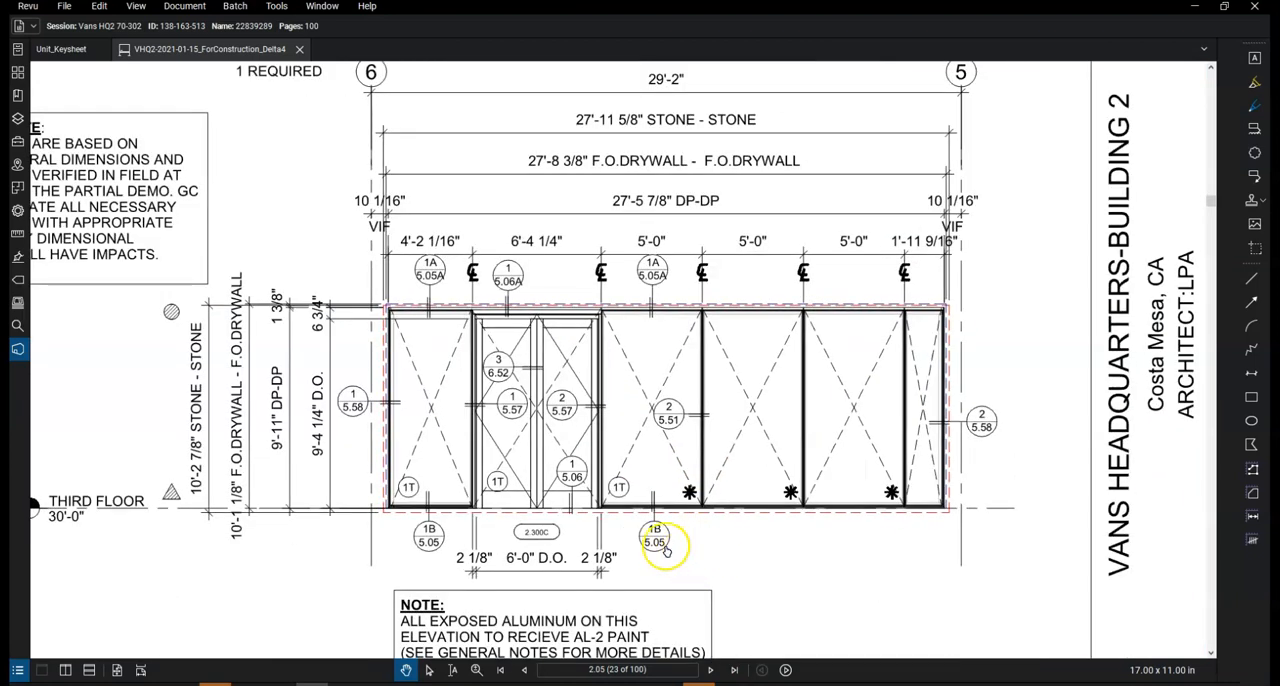
pyautogui.click(655, 548)
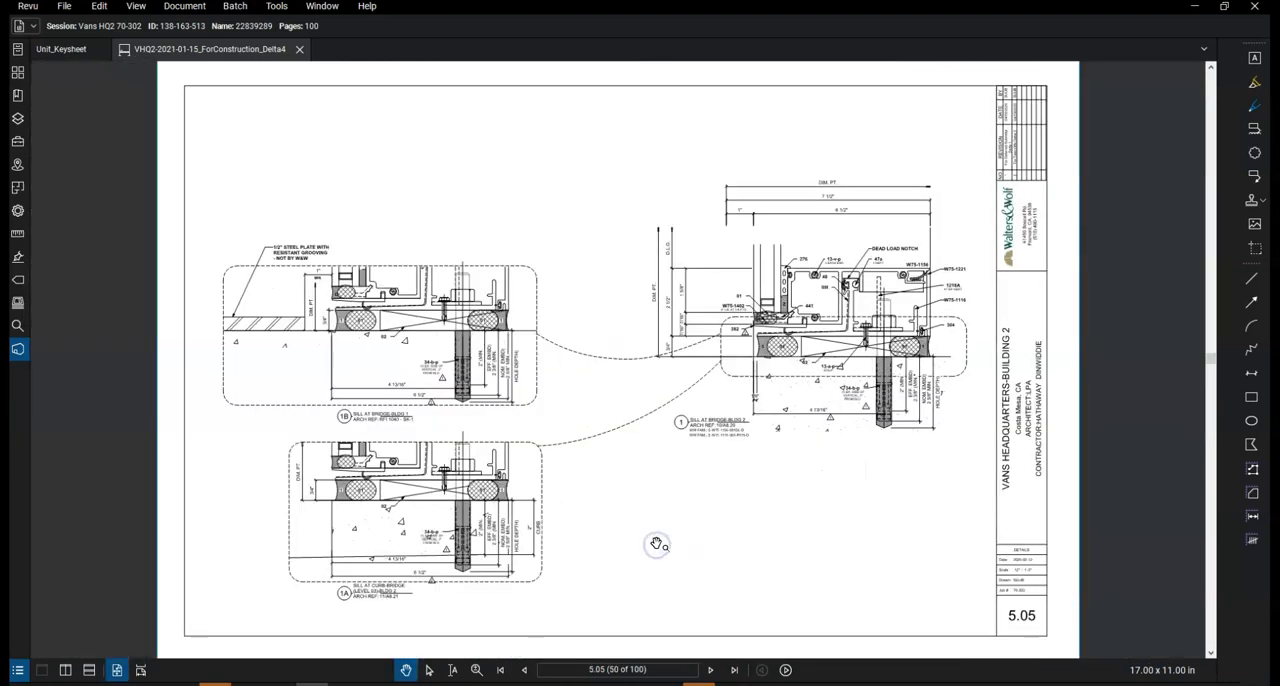
pyautogui.scroll(3, 829, 303)
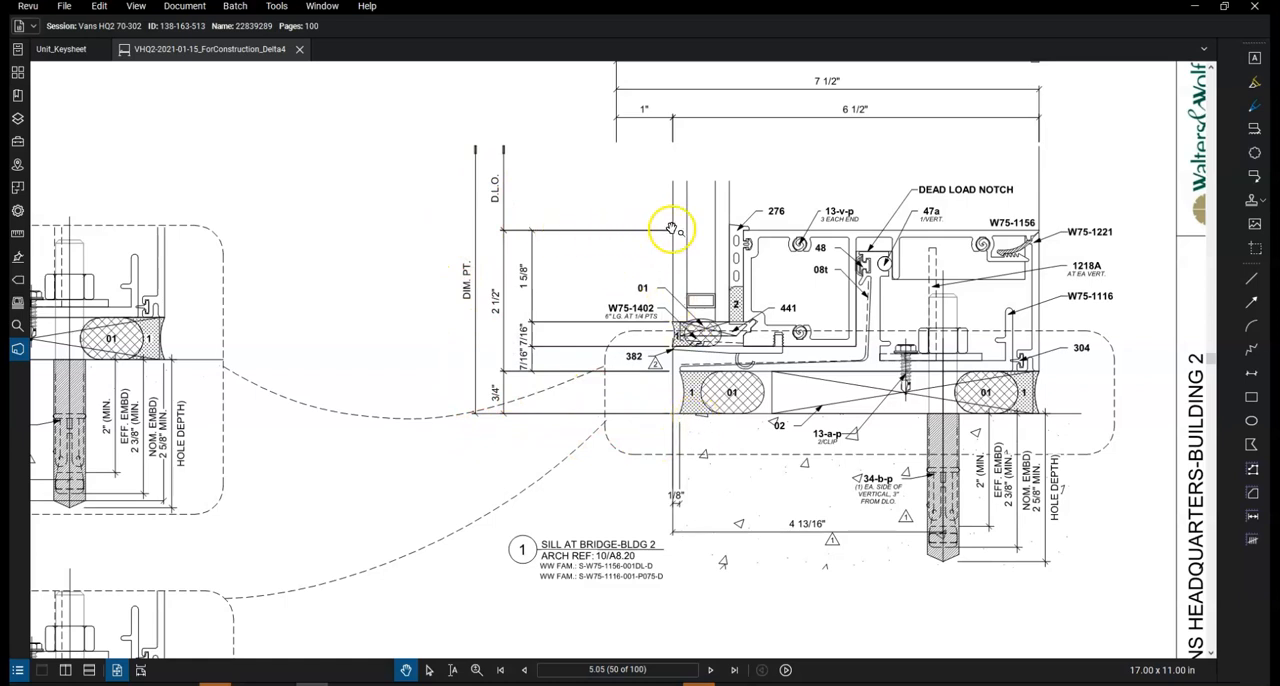
# Mark the sill detail with two short red horizontal lines, at the bottom of the 3/4" dimension and the top of the 2 1/2" dimension
pyautogui.click(1251, 279)
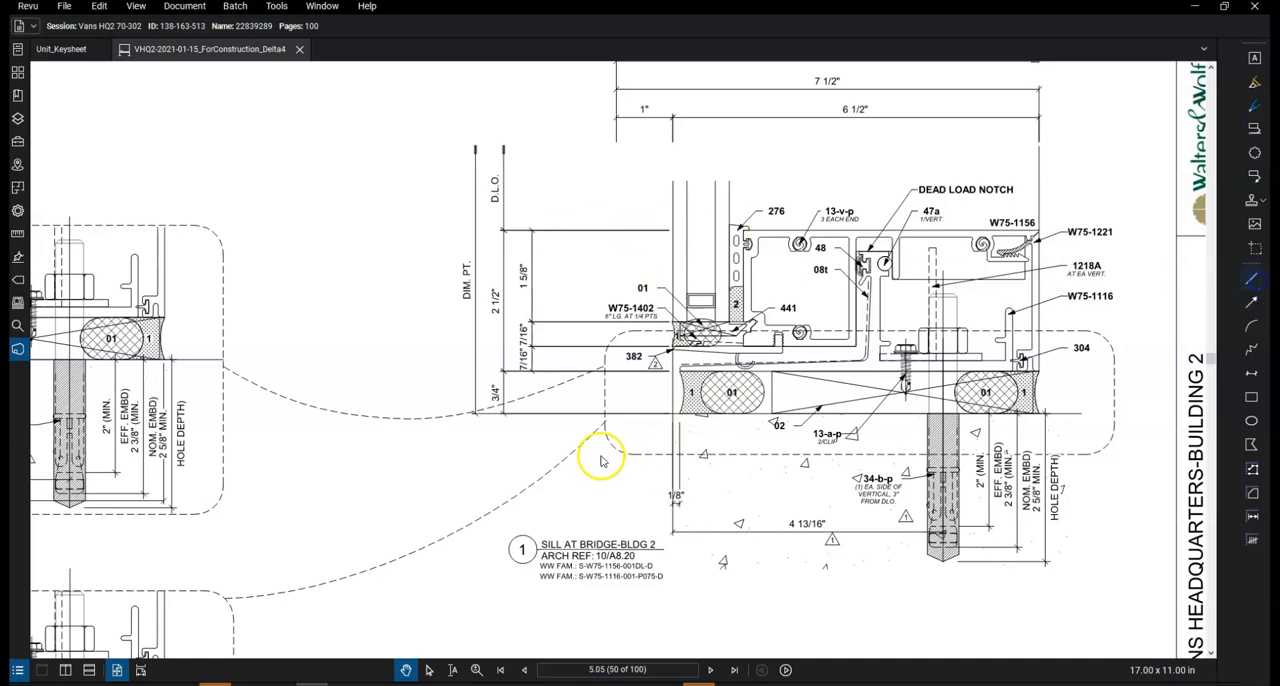
pyautogui.moveTo(506, 413)
pyautogui.mouseDown()
pyautogui.moveTo(633, 413)
pyautogui.moveTo(432, 414)
pyautogui.mouseUp()
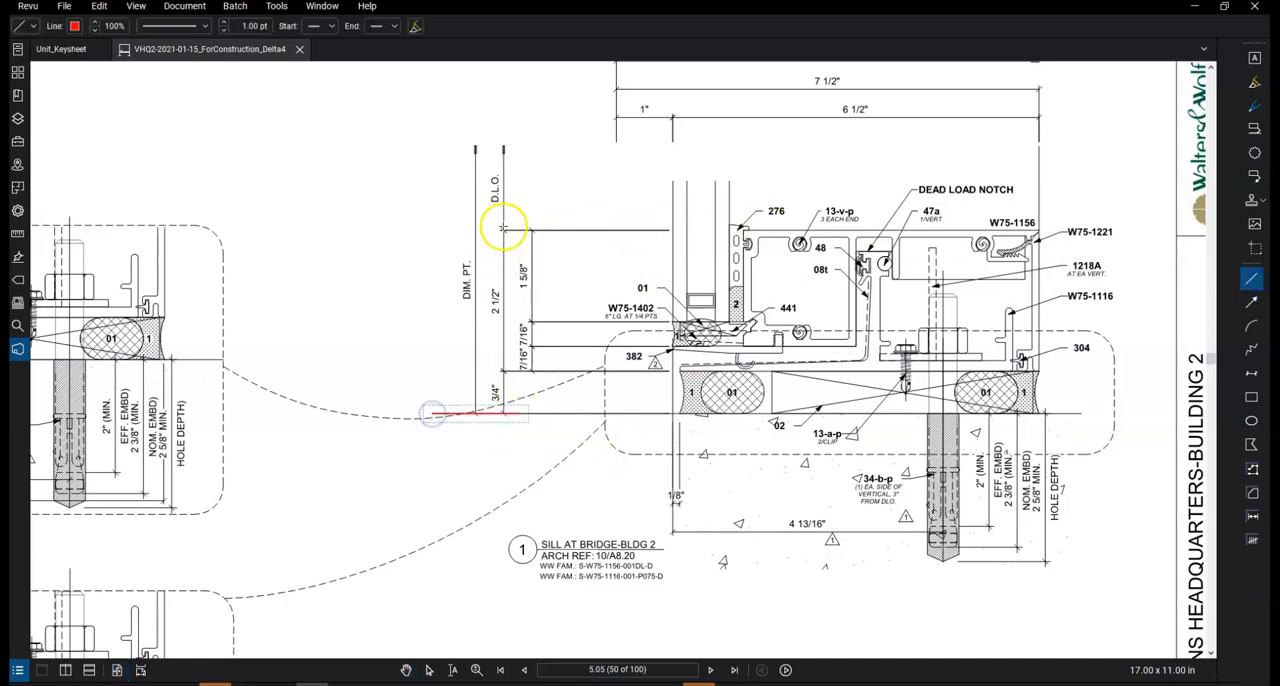
pyautogui.moveTo(416, 230); pyautogui.dragTo(416, 230)
# Subtract the sill detail's 3/4" and 2 1/2" dimensions from 119 in Calculator, entering 0.75 and 2.5
pyautogui.click(956, 684)
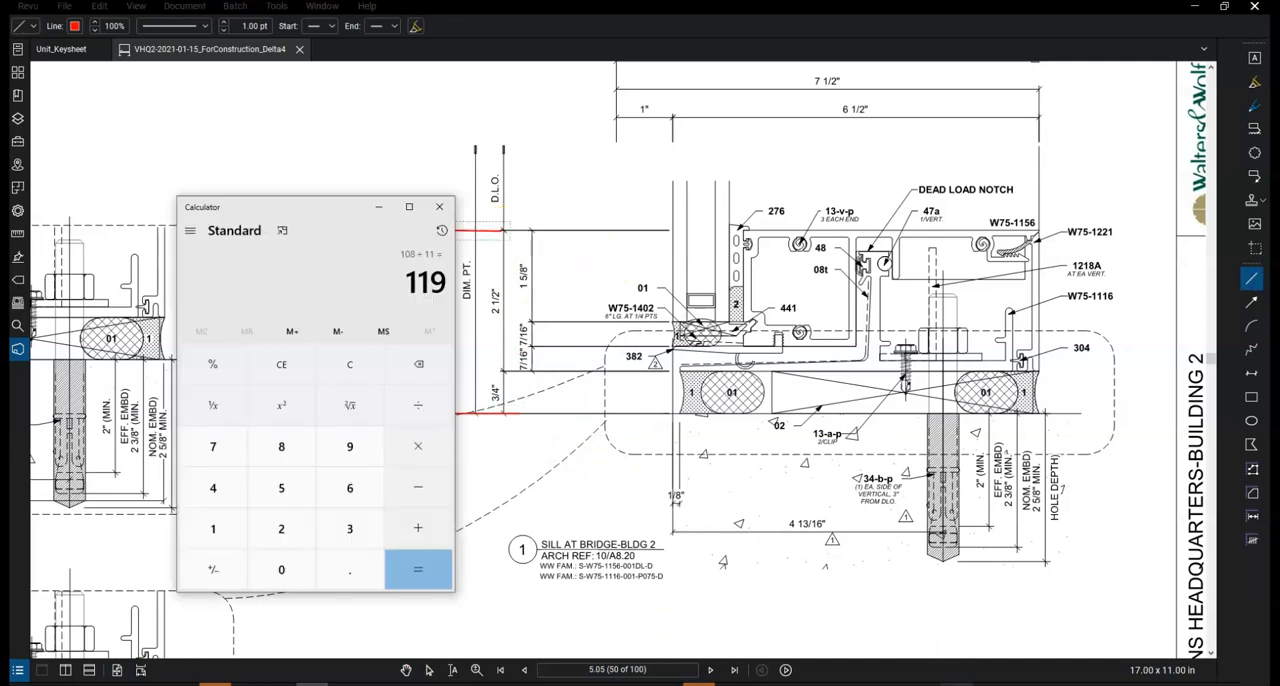
pyautogui.click(420, 490)
pyautogui.click(350, 570)
pyautogui.click(213, 446)
pyautogui.click(281, 487)
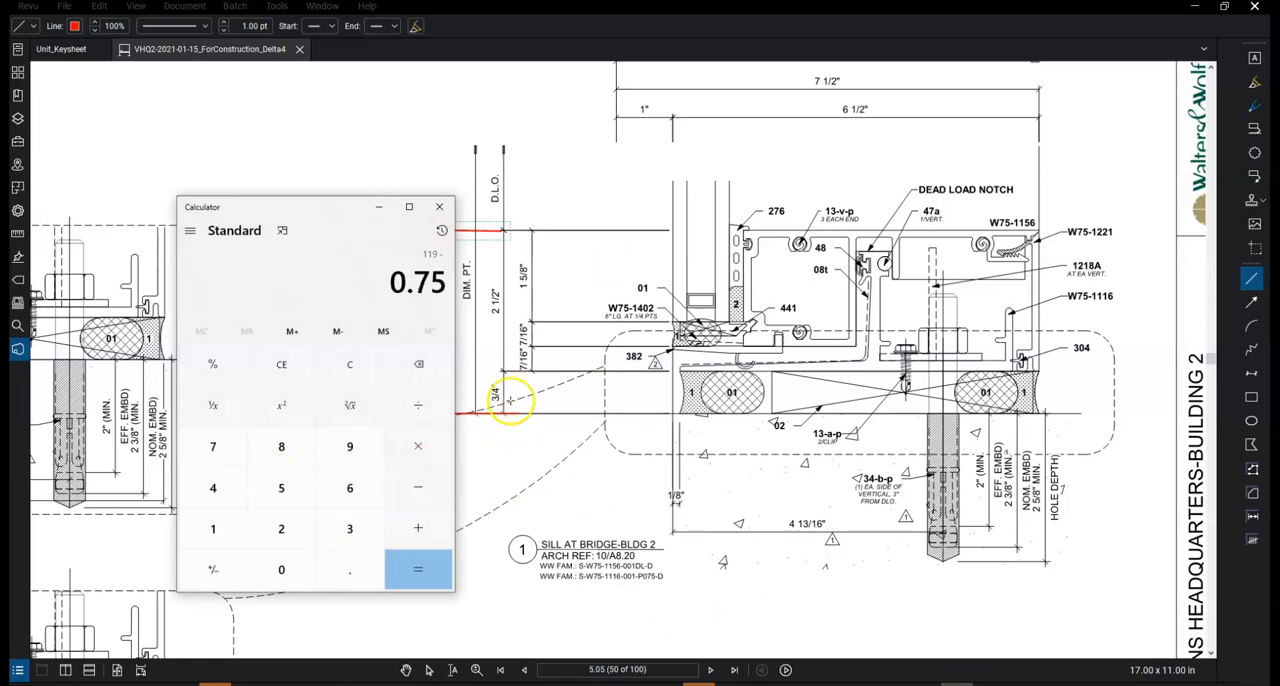
pyautogui.click(432, 562)
pyautogui.click(418, 490)
pyautogui.click(281, 528)
pyautogui.click(345, 566)
pyautogui.click(270, 480)
pyautogui.click(420, 571)
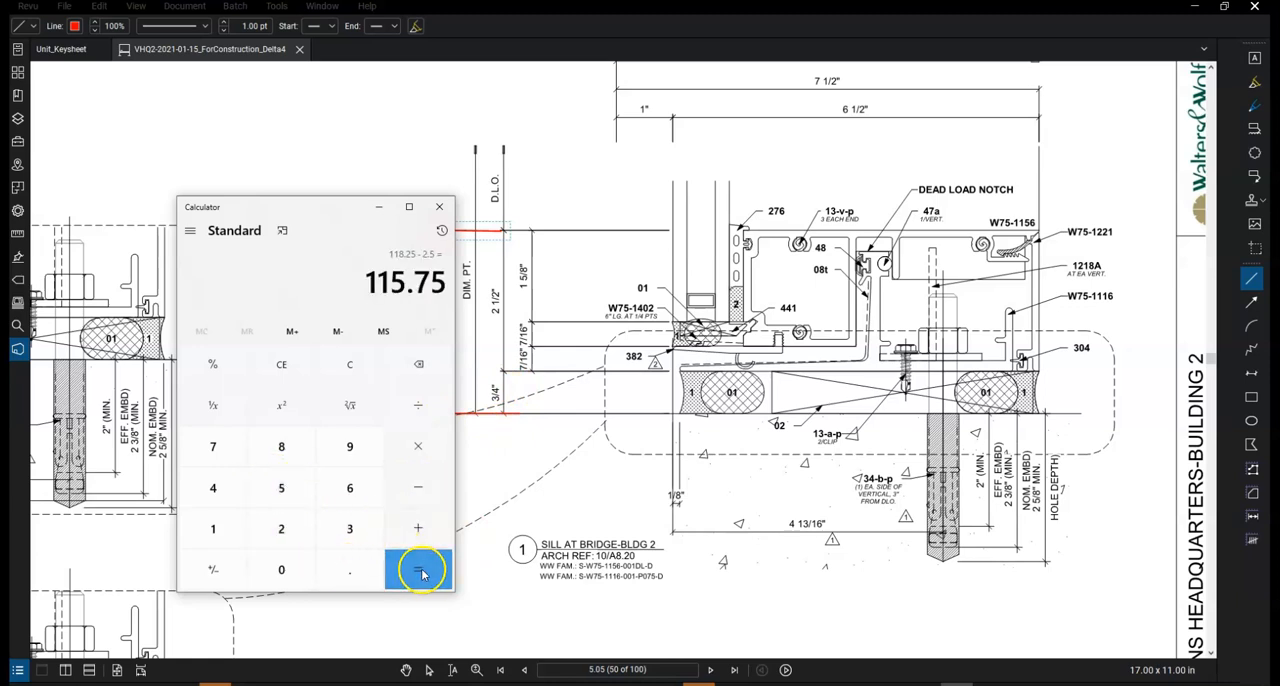
# Clear Calculator and recompute the height less the sill allowances as 119 − 0.75 − 2.5
pyautogui.press('Escape')
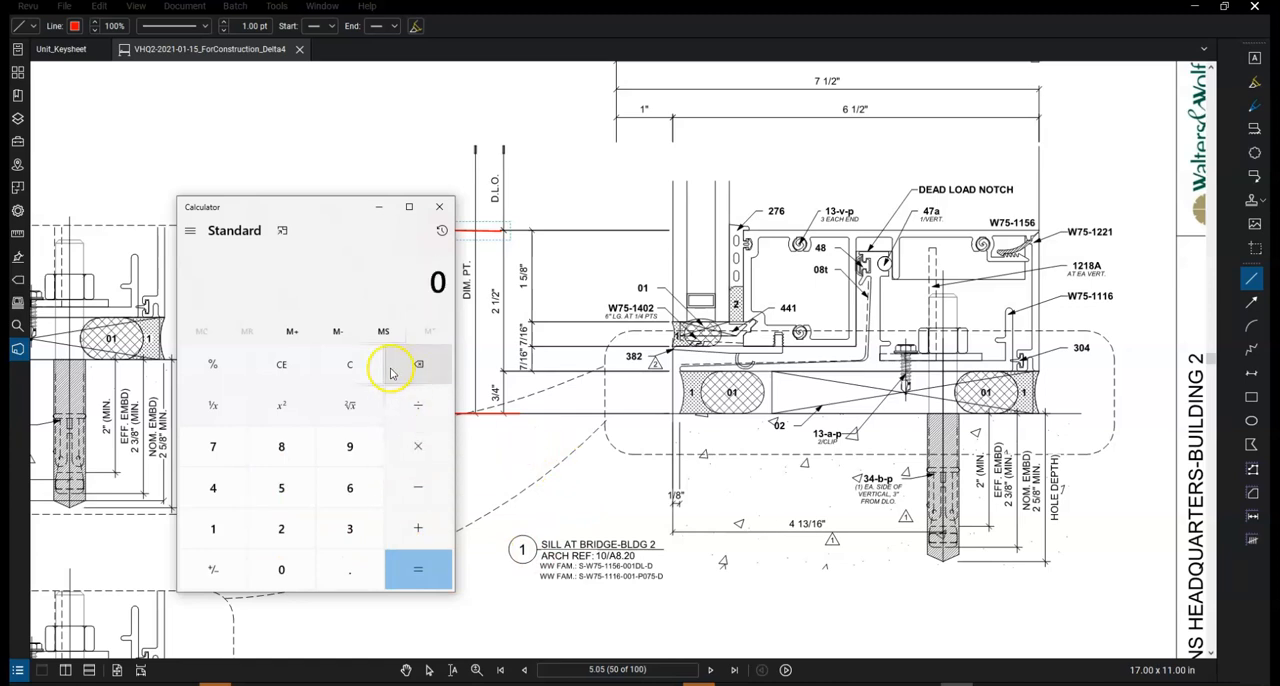
pyautogui.click(234, 530)
pyautogui.click(234, 530)
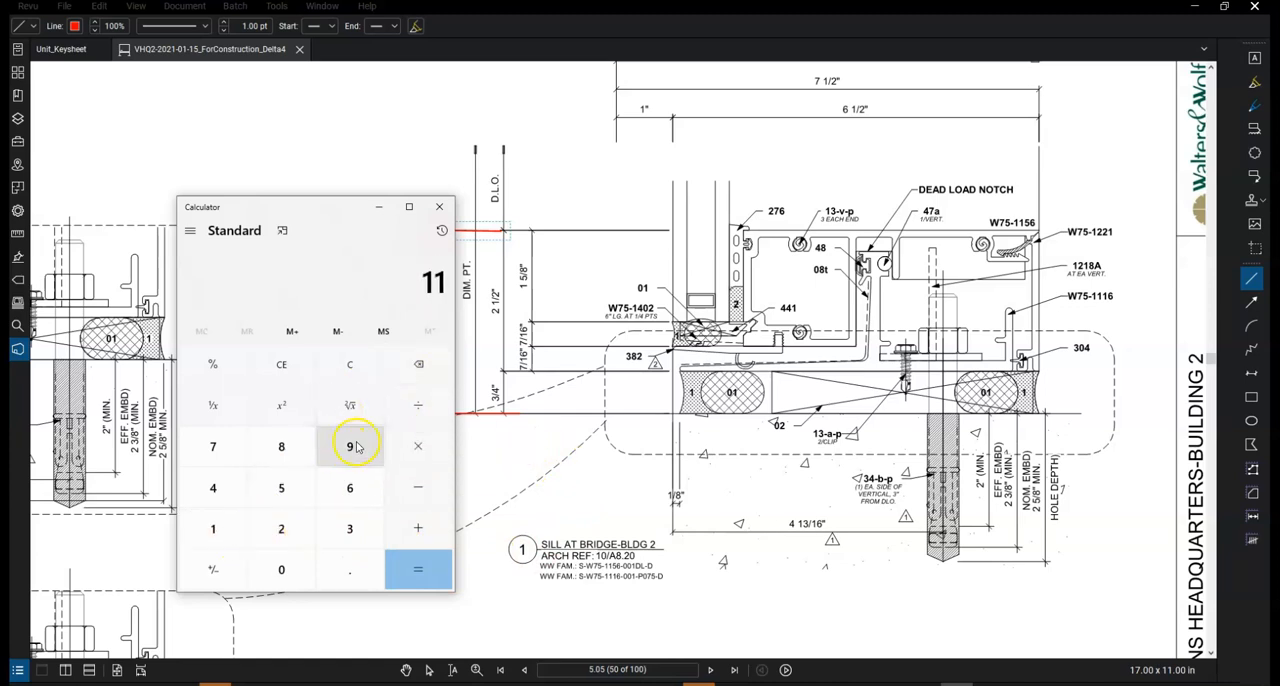
pyautogui.click(352, 446)
pyautogui.click(413, 497)
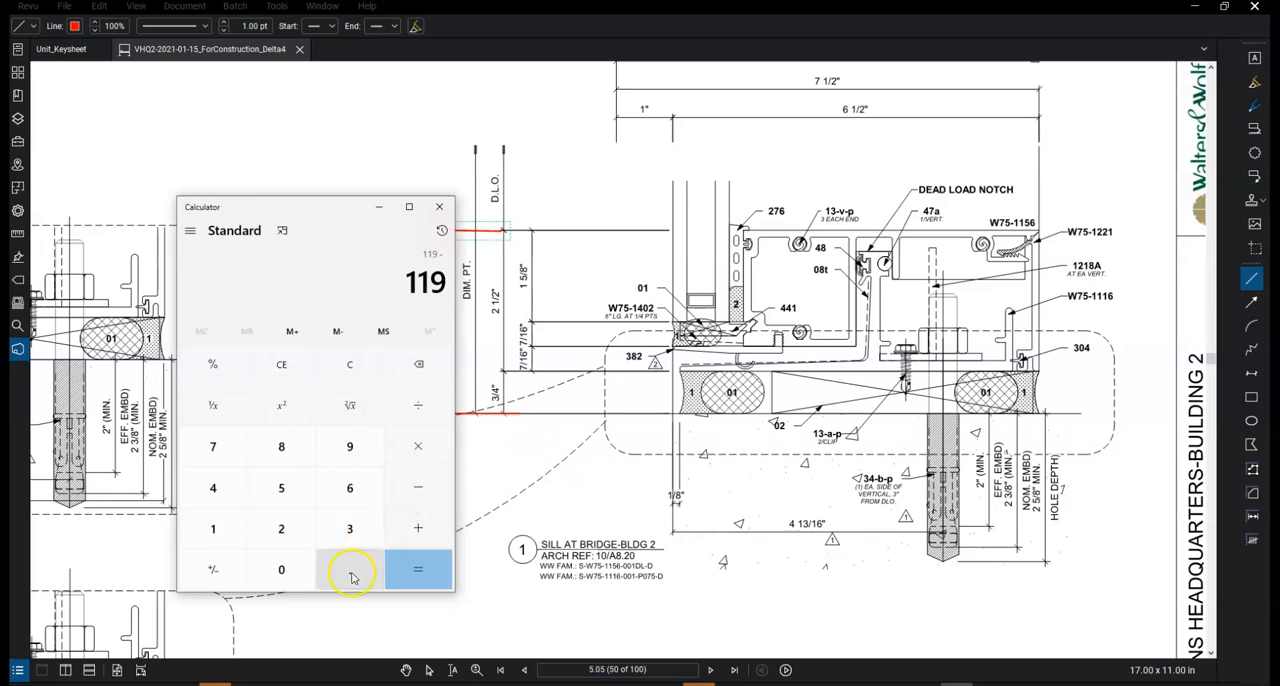
pyautogui.click(349, 570)
pyautogui.click(218, 455)
pyautogui.click(281, 487)
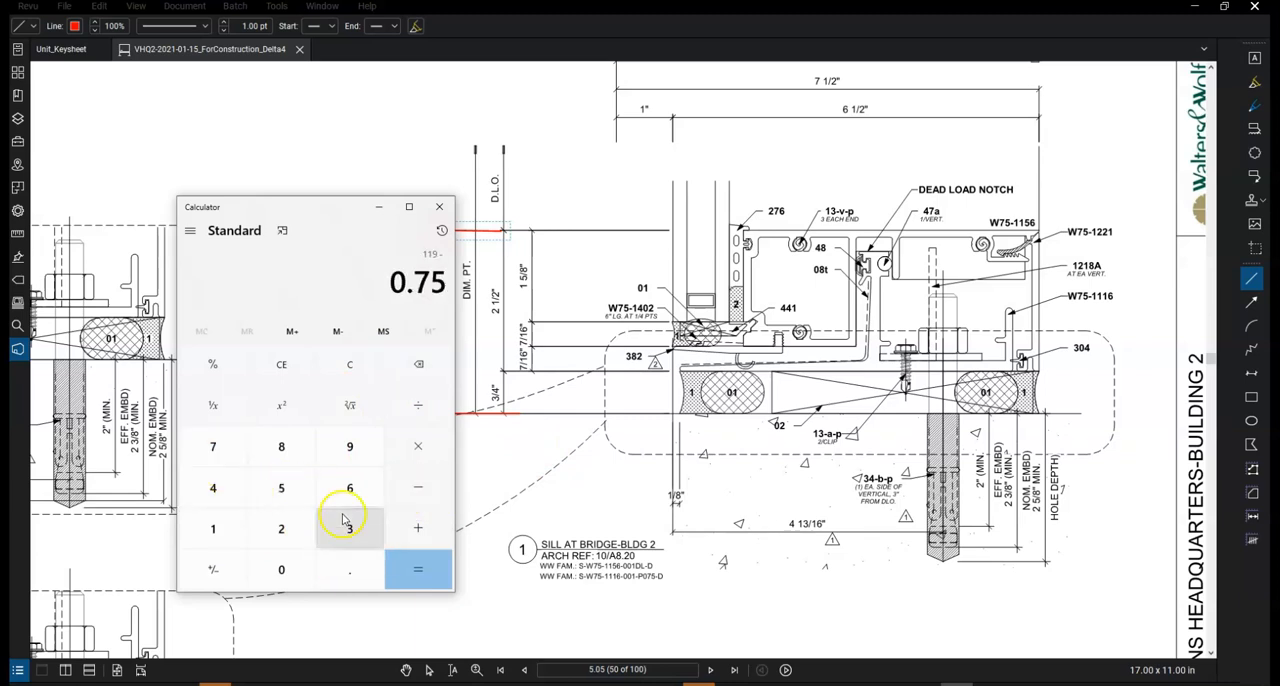
pyautogui.click(418, 487)
pyautogui.click(281, 528)
pyautogui.click(349, 569)
pyautogui.click(281, 487)
pyautogui.click(415, 572)
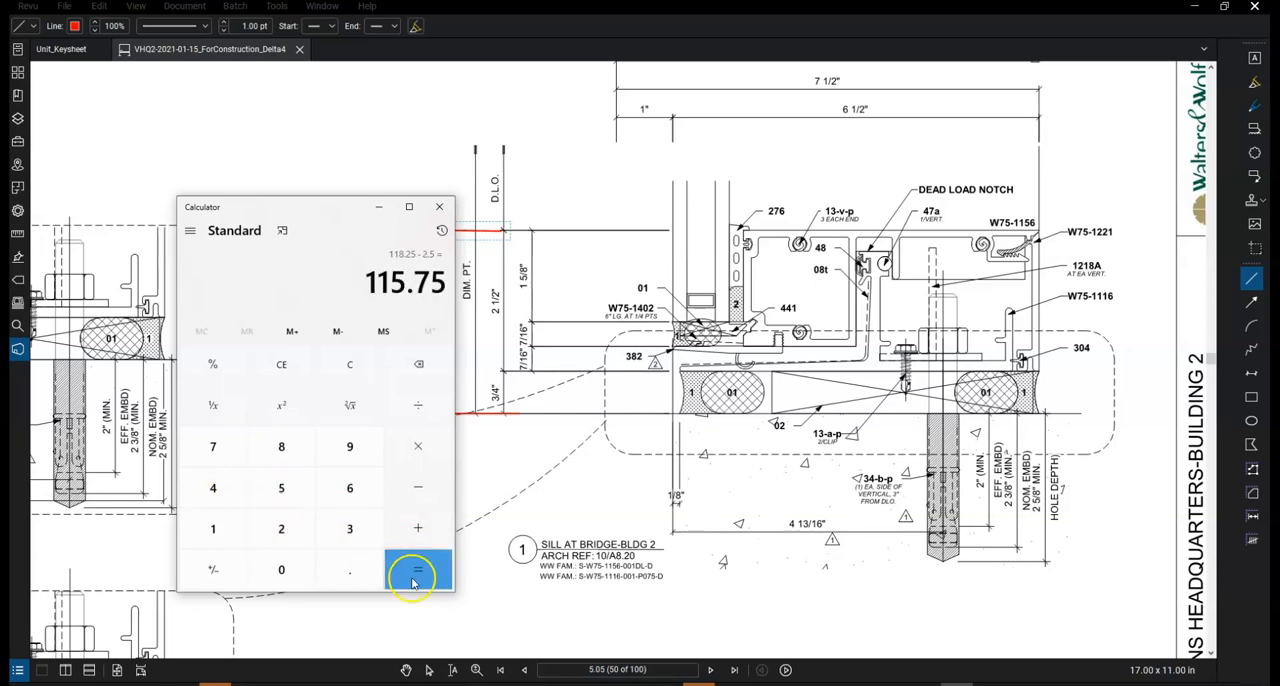
# Return to the sill detail and remove the two red marking lines
pyautogui.click(521, 526)
pyautogui.click(537, 534)
pyautogui.press('Escape')
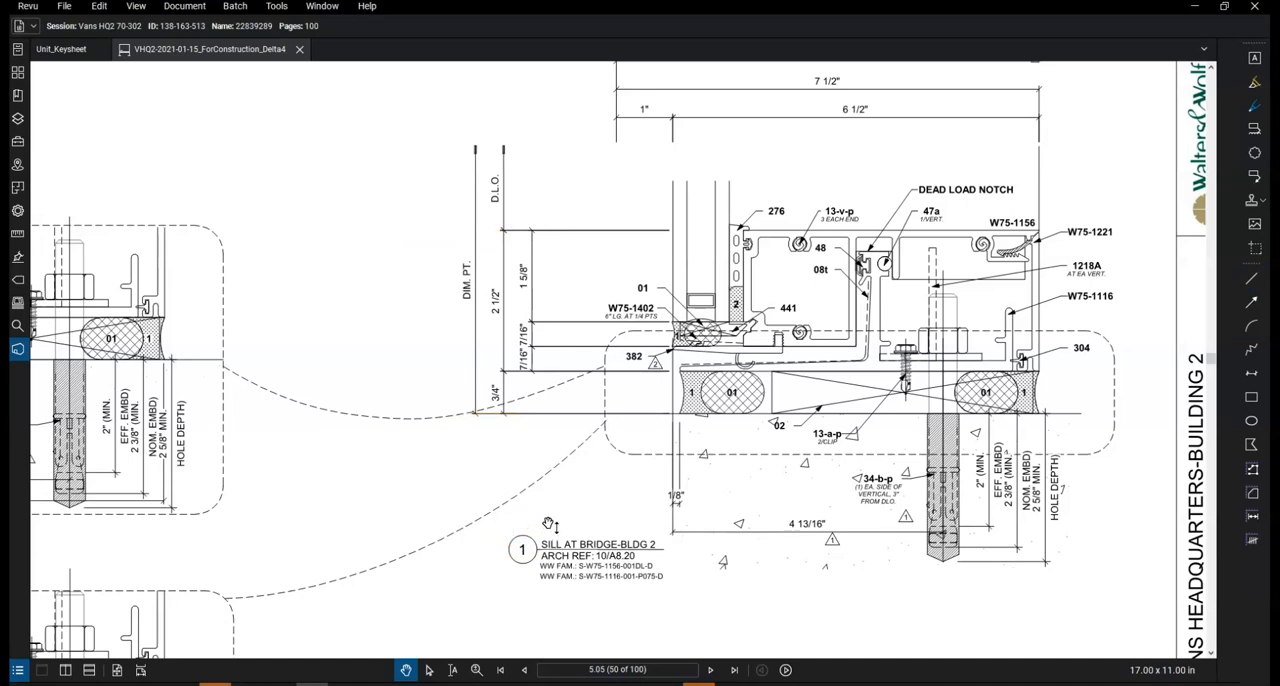
# Return to the north bridge elevation on sheet 2.05 and open the head detail on 5.05A from its 1A callout
pyautogui.click(688, 669)
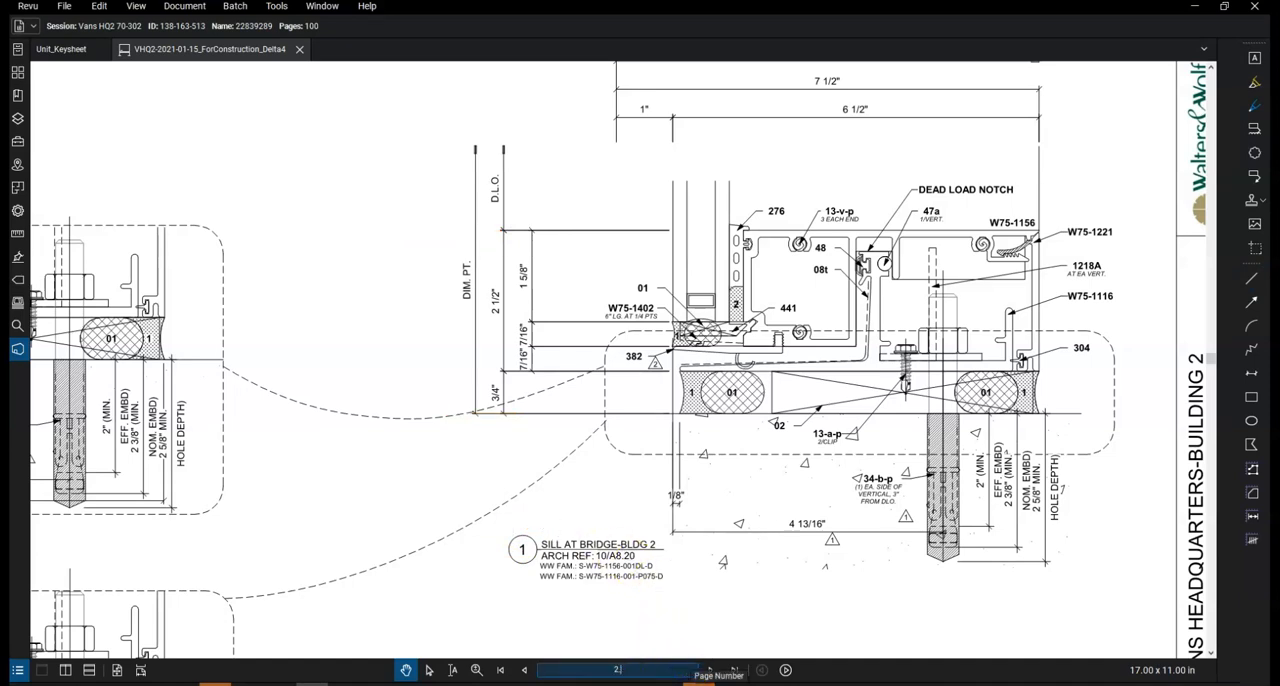
pyautogui.write('2.05')
pyautogui.press('Return')
pyautogui.scroll(3, 735, 440)
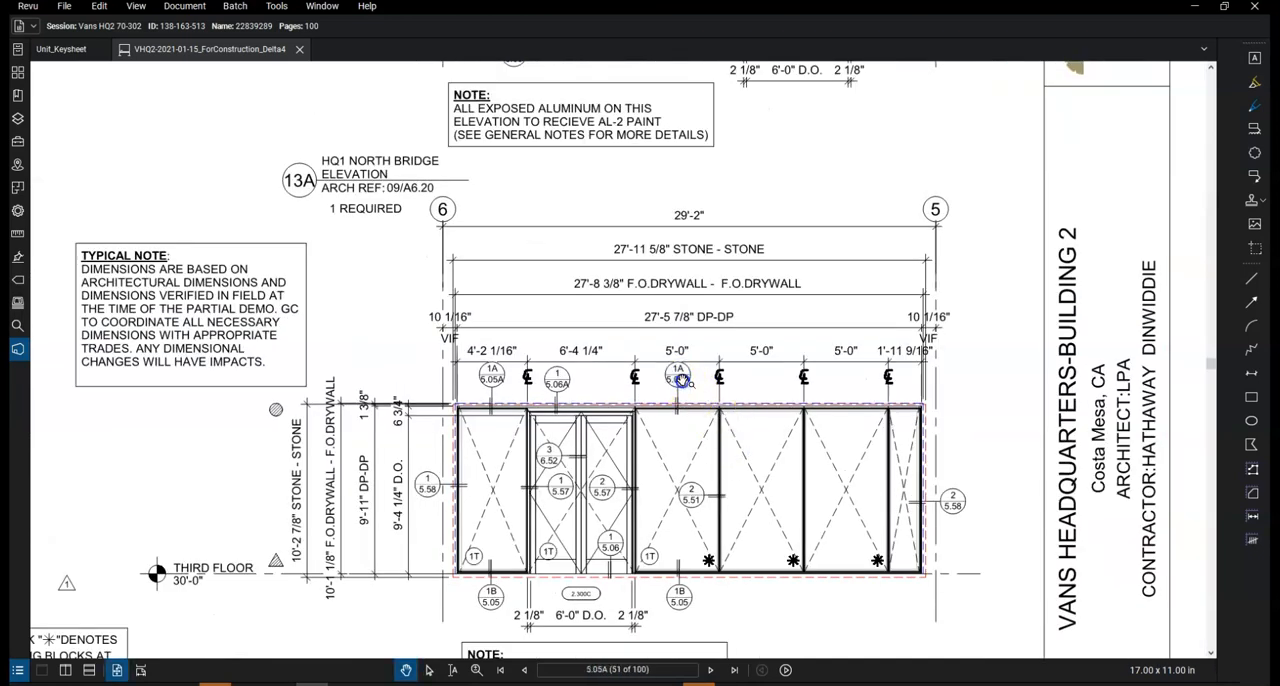
pyautogui.click(679, 378)
pyautogui.hotkey('alt', 'Tab')
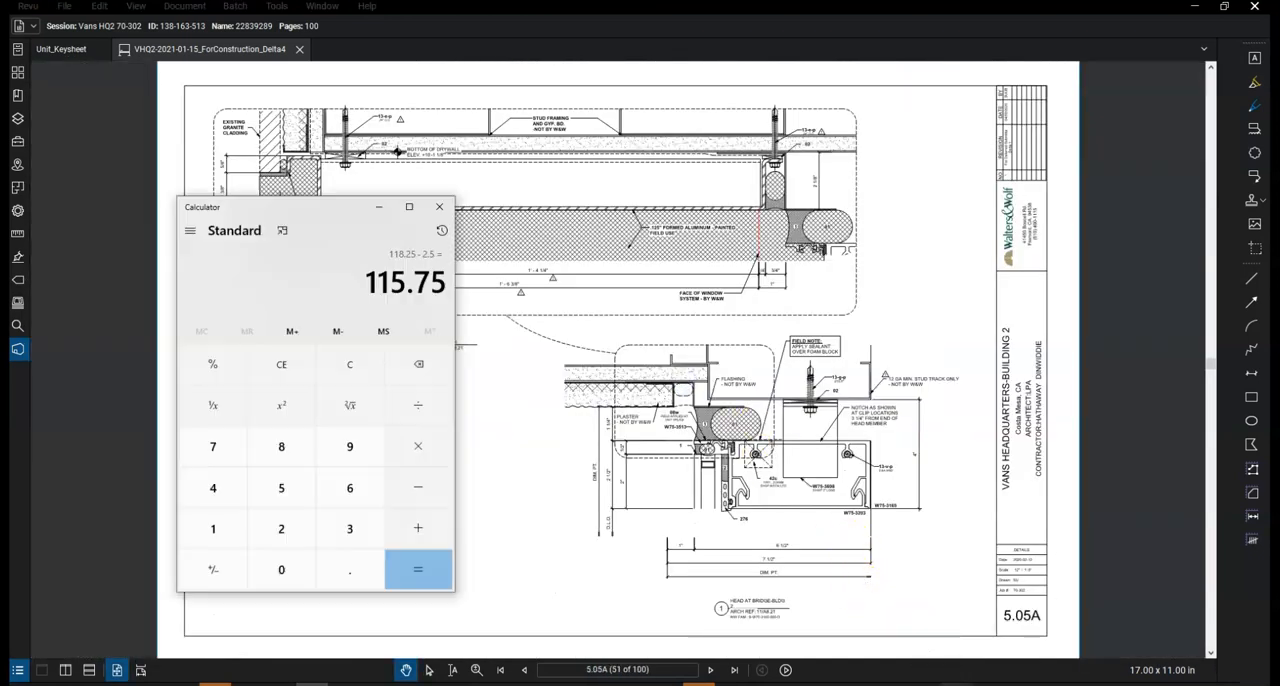
pyautogui.scroll(3, 655, 486)
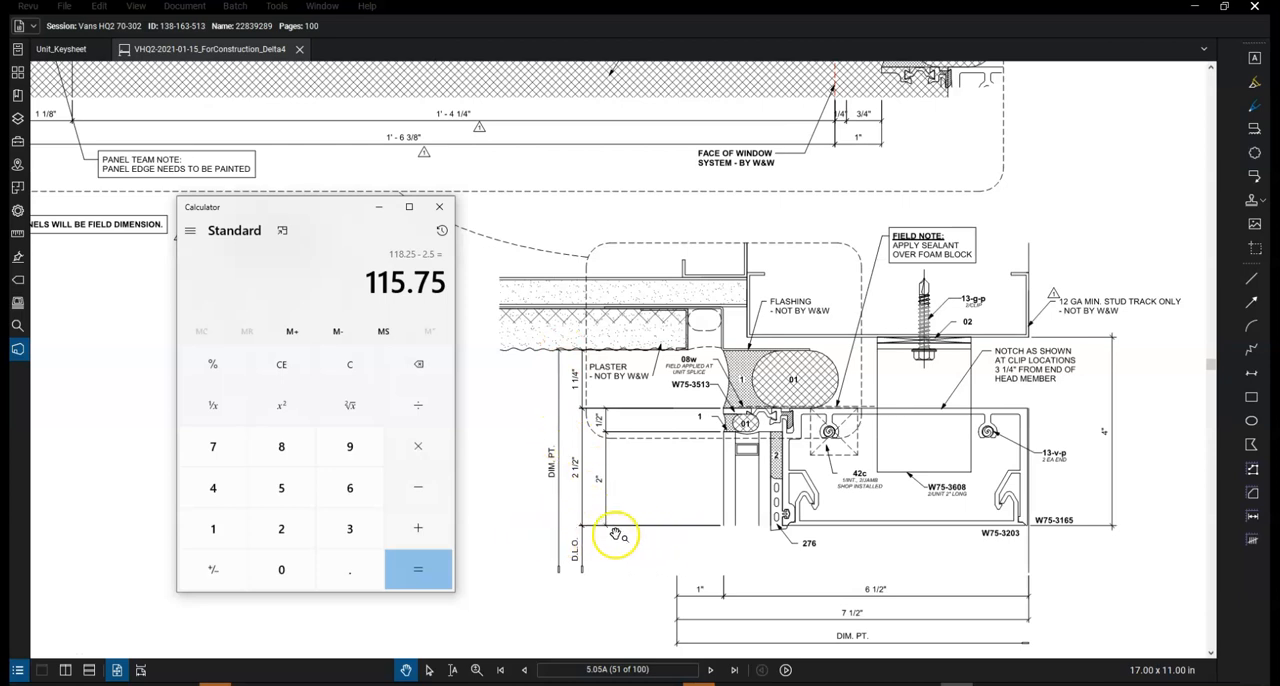
# Subtract the head detail's 1.25 and 2.5 from 115.75 in Calculator, and compare the result with the inner height dimension in AutoCAD's U129.dwg
pyautogui.click(431, 488)
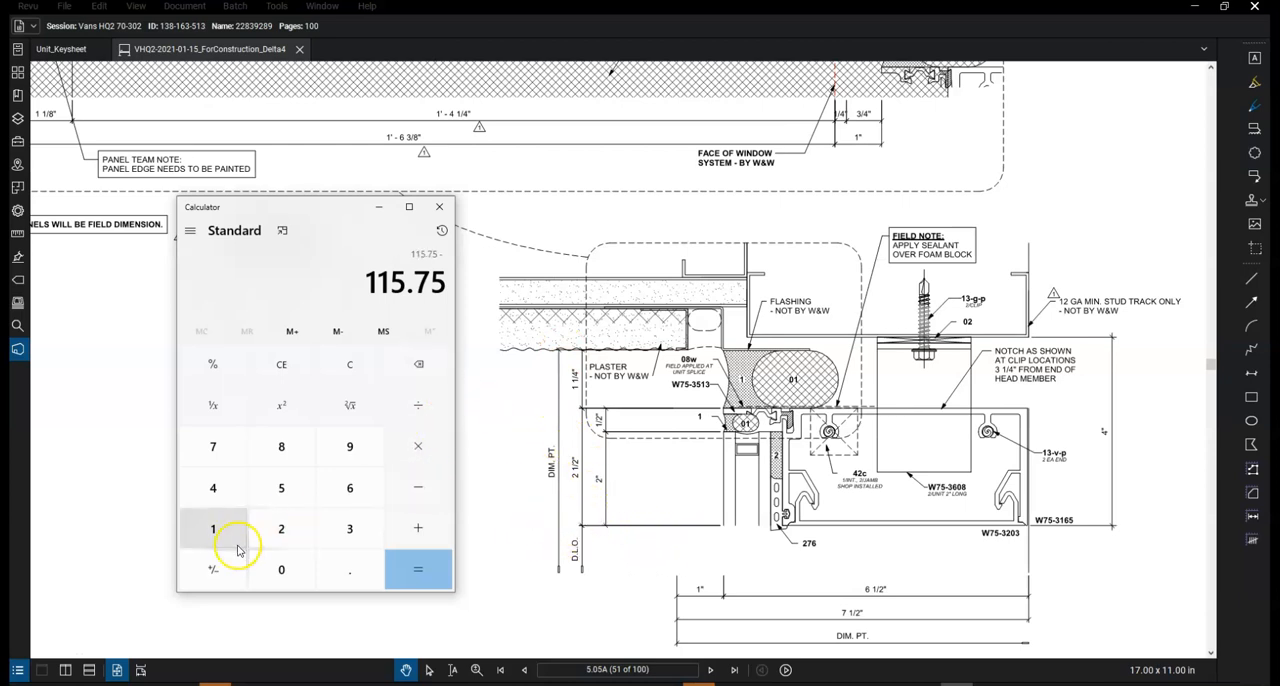
pyautogui.click(213, 528)
pyautogui.click(350, 569)
pyautogui.click(281, 528)
pyautogui.click(281, 487)
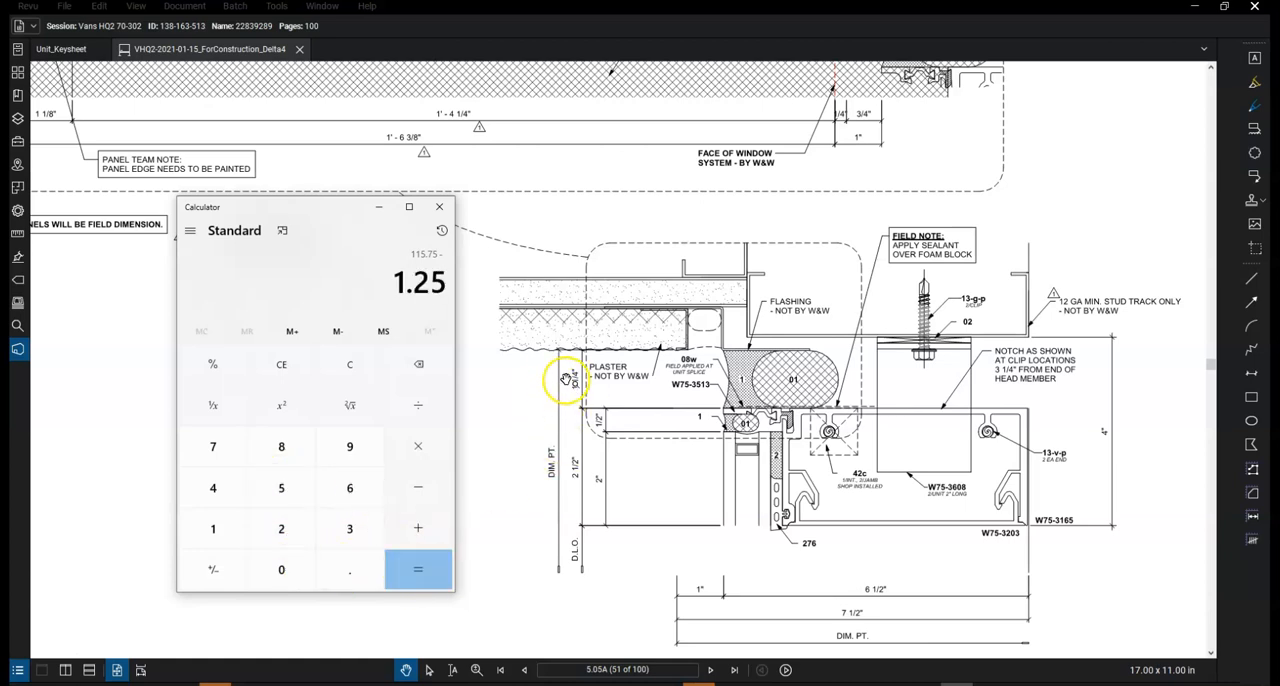
pyautogui.click(427, 568)
pyautogui.click(418, 488)
pyautogui.click(283, 530)
pyautogui.click(336, 562)
pyautogui.click(281, 487)
pyautogui.click(420, 580)
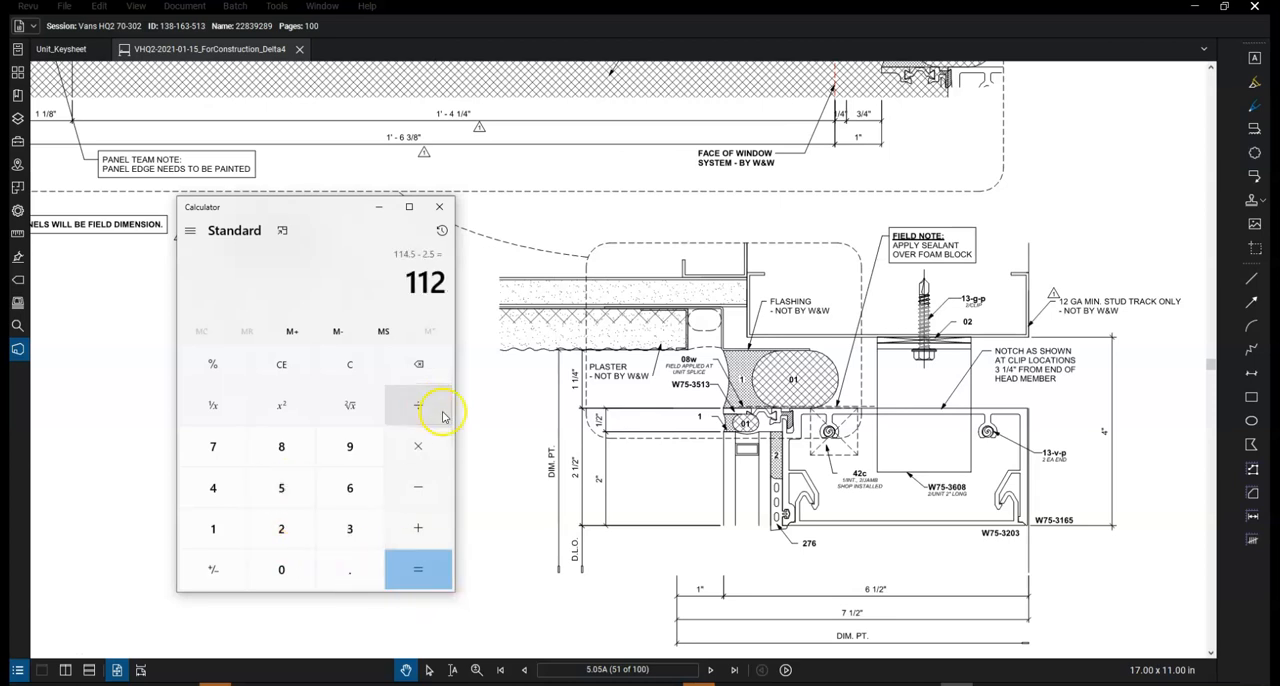
pyautogui.click(397, 684)
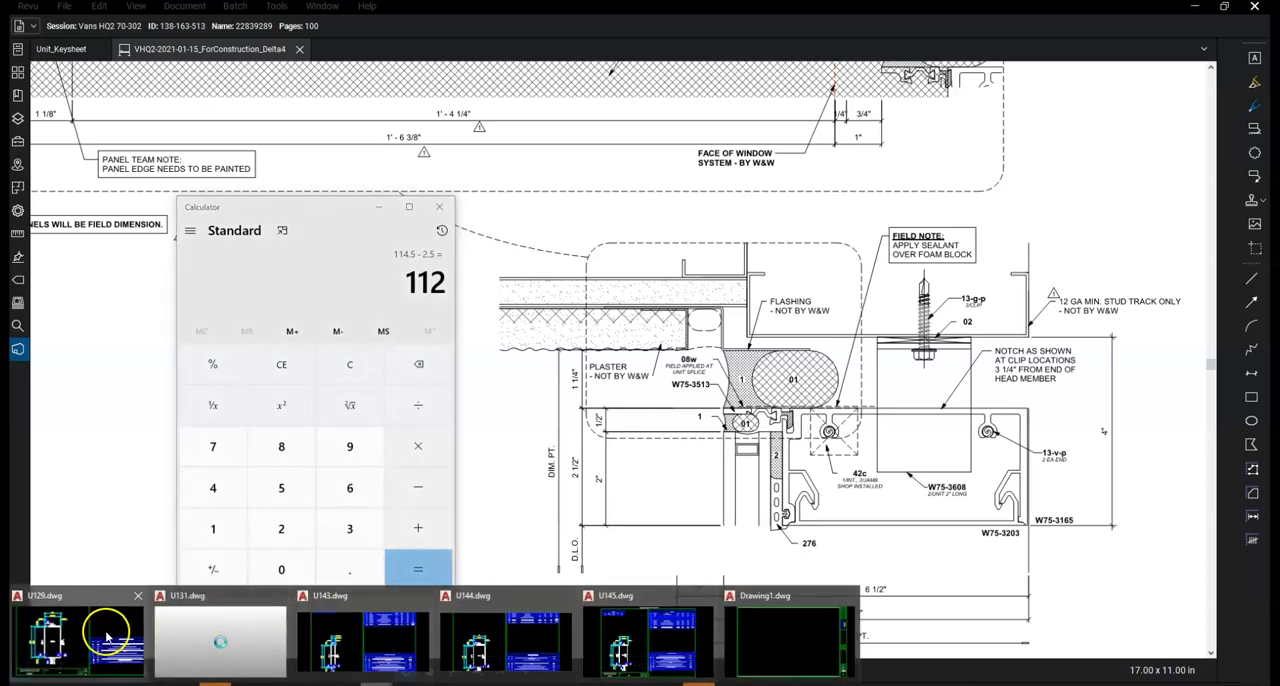
pyautogui.click(107, 637)
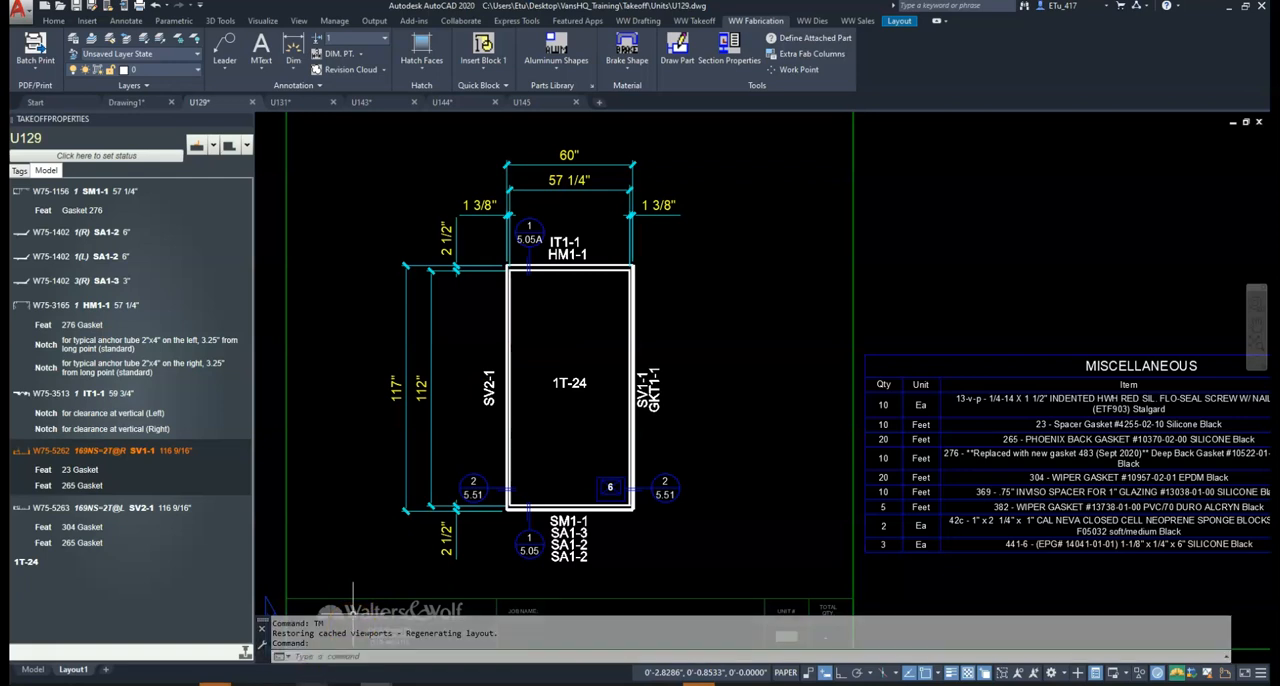
# Switch back to the VHQ2-2021-01-15_ForConstruction_Delta4 drawings in Revu and display the north bridge elevation on sheet 2.05
pyautogui.moveTo(311, 682)
pyautogui.click(314, 645)
pyautogui.click(666, 668)
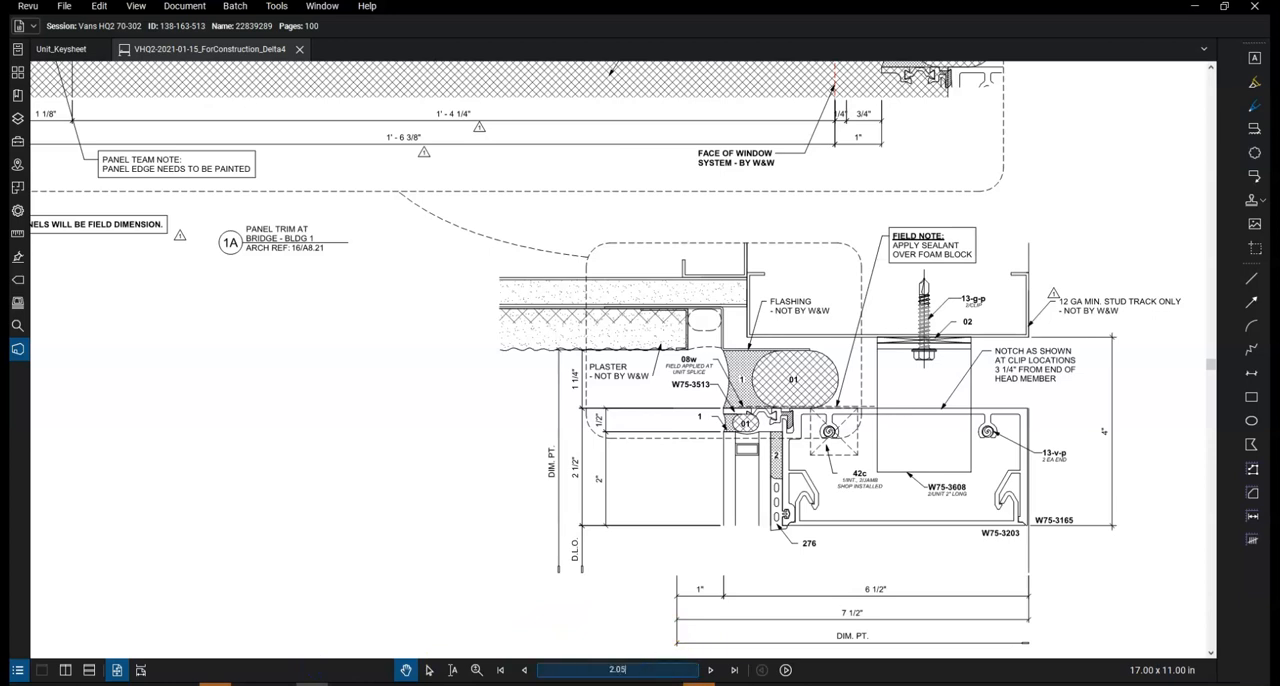
pyautogui.press('Return')
pyautogui.moveTo(631, 509); pyautogui.dragTo(405, 511)
pyautogui.scroll(2, 673, 400)
pyautogui.moveTo(680, 386); pyautogui.dragTo(621, 392)
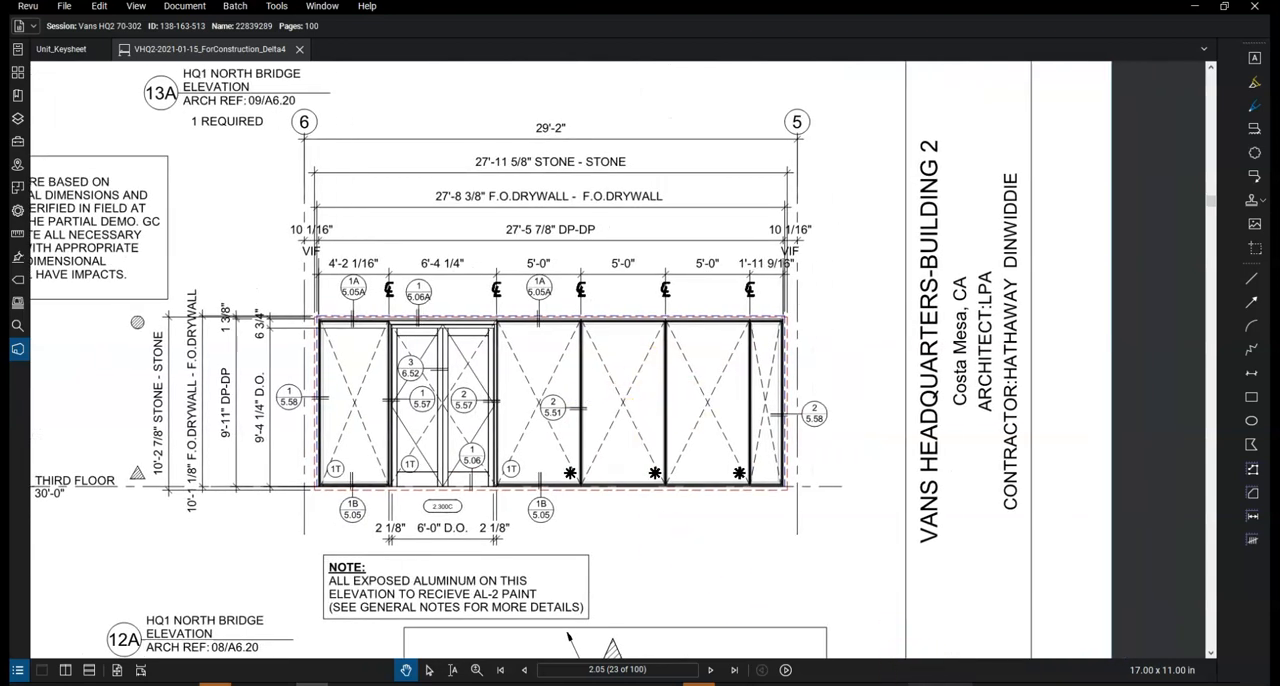
# Convert the 5'-0" unit width to inches in Calculator by computing 5 × 12
pyautogui.click(957, 676)
pyautogui.click(349, 364)
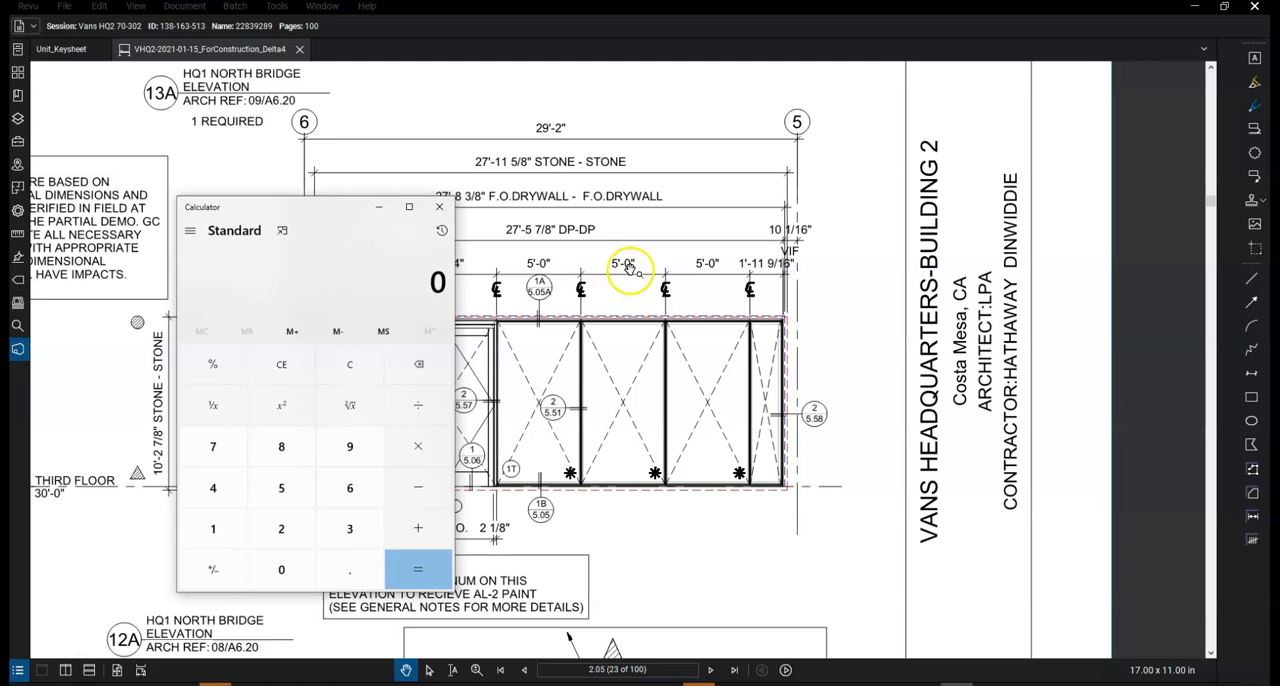
pyautogui.click(281, 487)
pyautogui.click(405, 449)
pyautogui.click(224, 533)
pyautogui.click(281, 528)
pyautogui.click(418, 569)
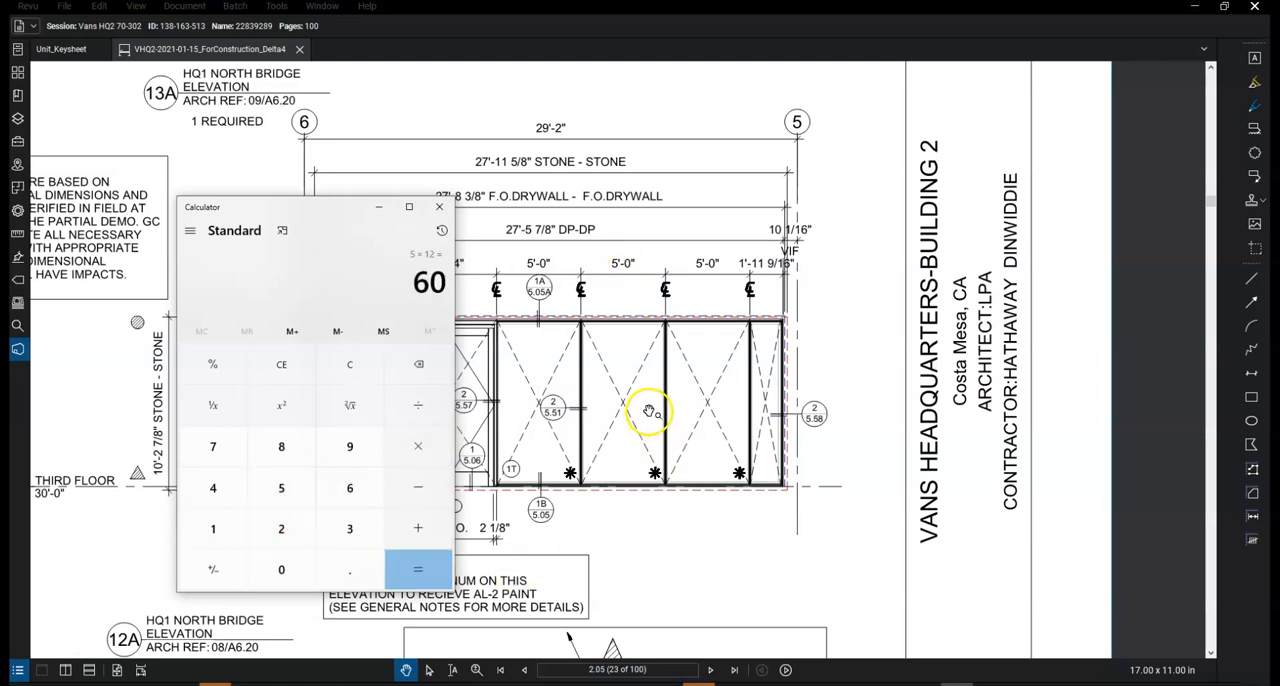
# Open sheet 5.51 from the elevation's callout 2, and examine the Typical Vertical detail's width dimensions
pyautogui.click(553, 412)
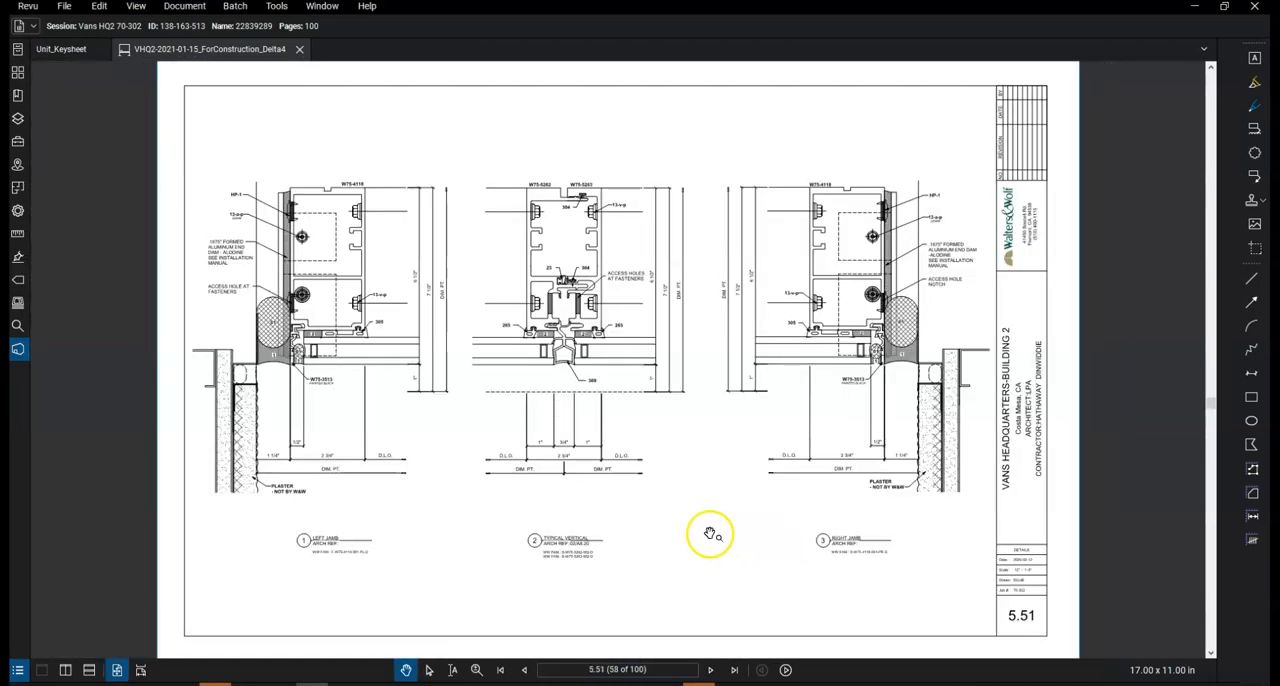
pyautogui.scroll(2, 565, 474)
pyautogui.scroll(2, 578, 478)
pyautogui.moveTo(652, 506); pyautogui.dragTo(611, 604)
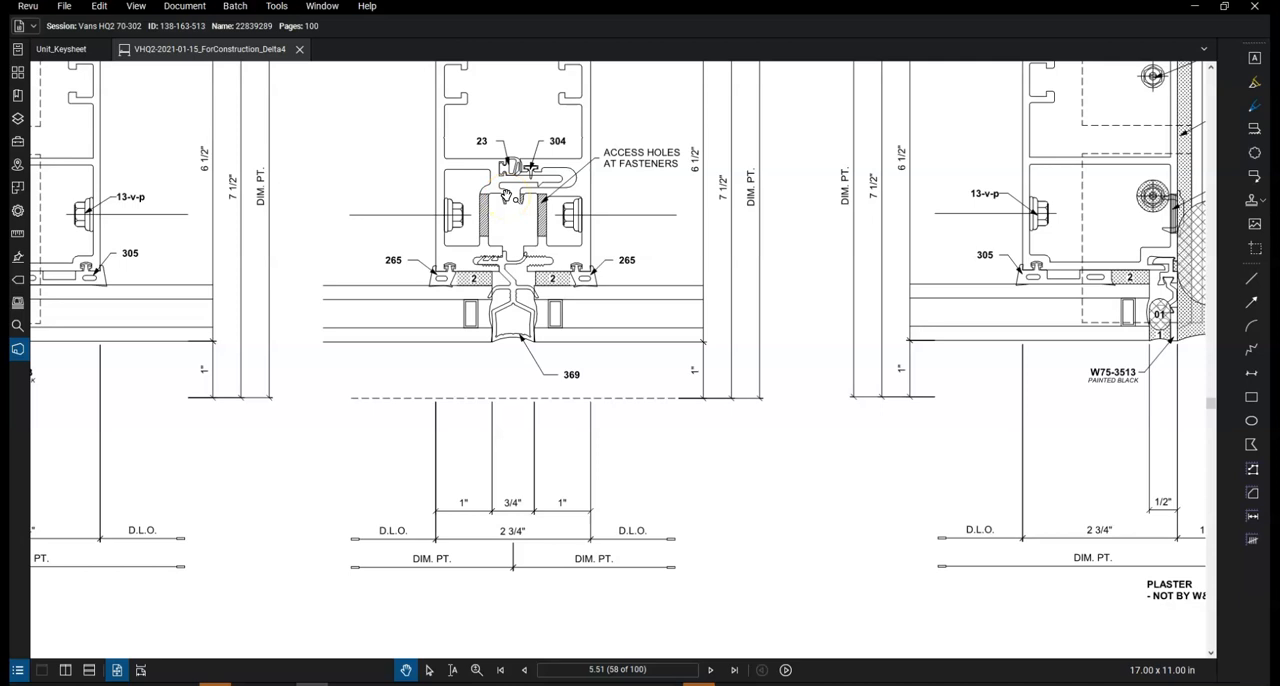
pyautogui.moveTo(598, 232)
pyautogui.mouseDown()
pyautogui.moveTo(551, 320)
pyautogui.moveTo(552, 414)
pyautogui.mouseUp()
pyautogui.moveTo(457, 443); pyautogui.dragTo(462, 300)
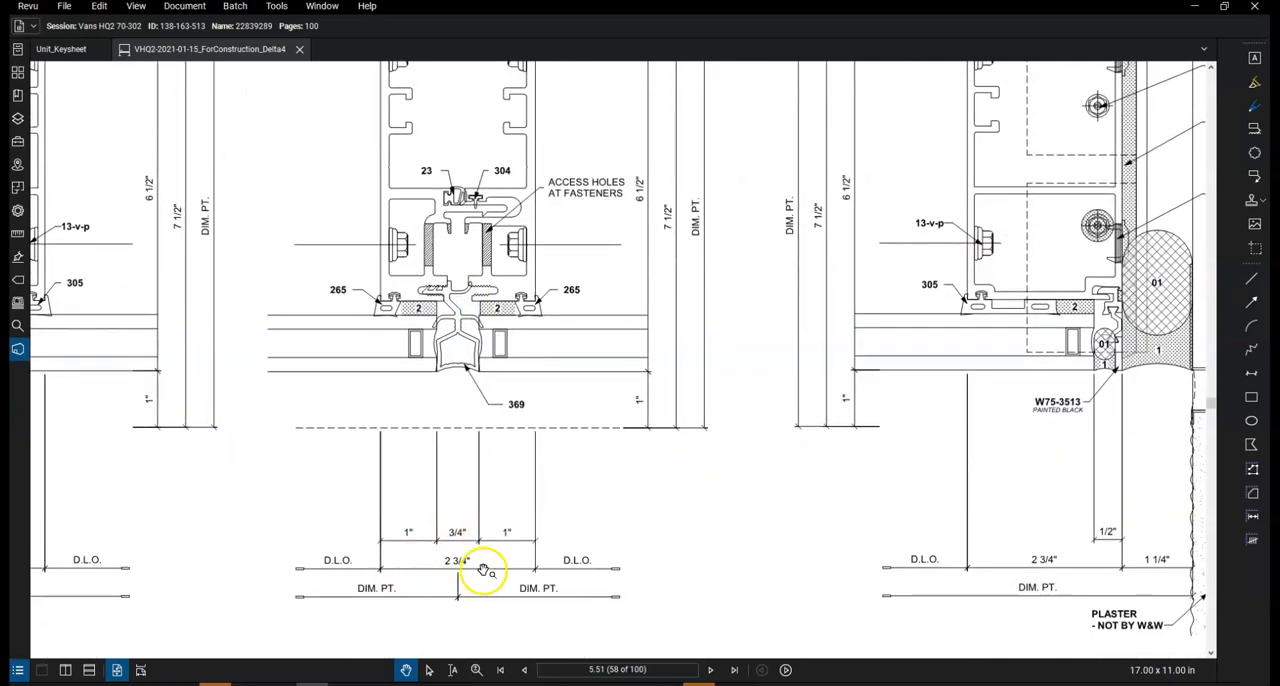
# Place Calculator clear of the Typical Vertical detail and subtract 1.375 from the 60" width
pyautogui.click(945, 680)
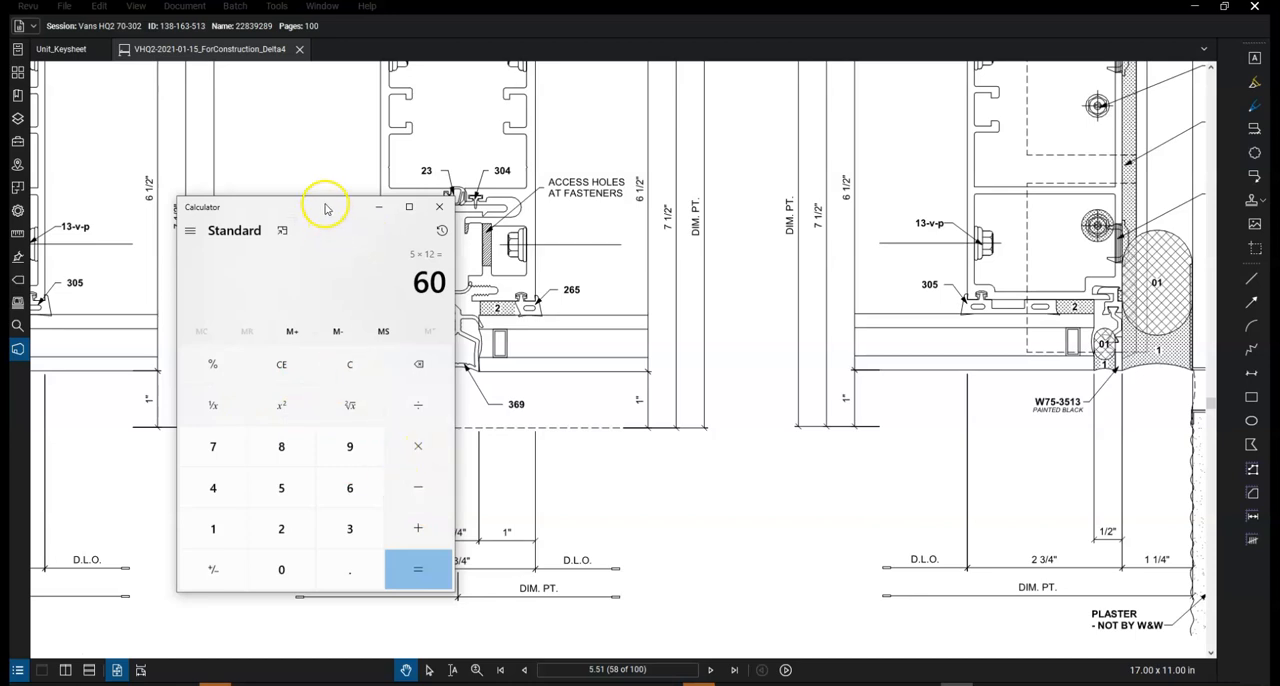
pyautogui.moveTo(325, 208); pyautogui.dragTo(779, 163)
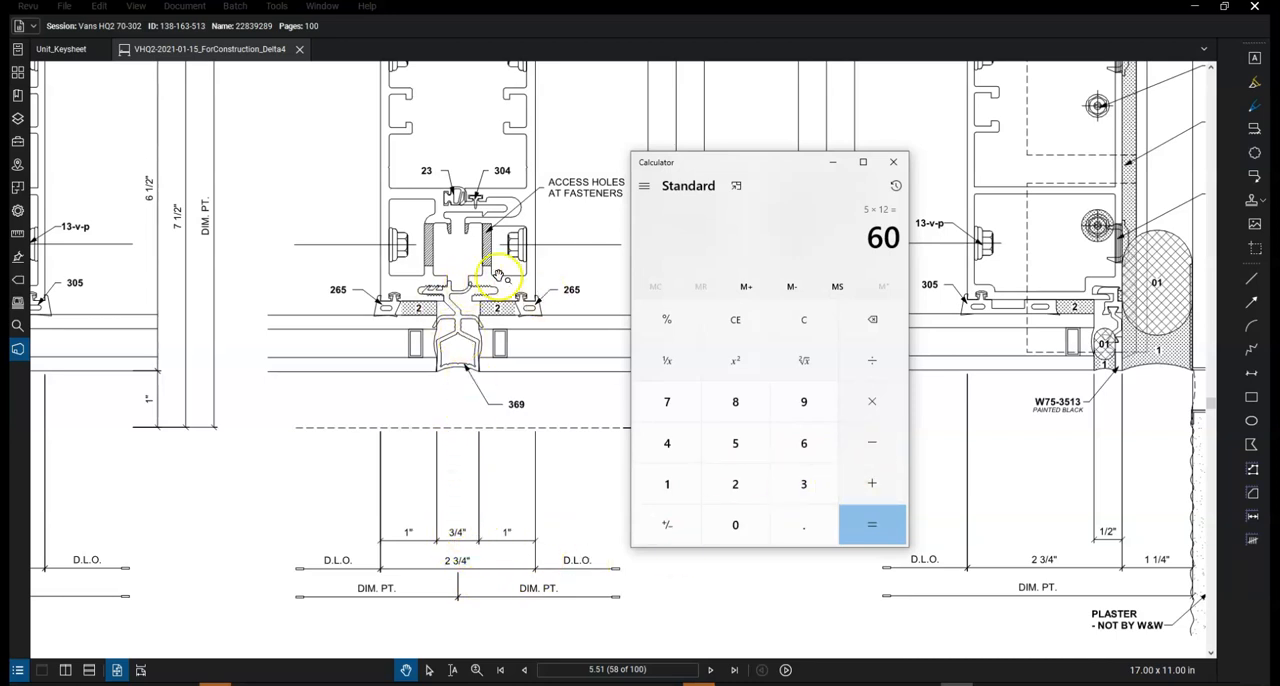
pyautogui.click(871, 449)
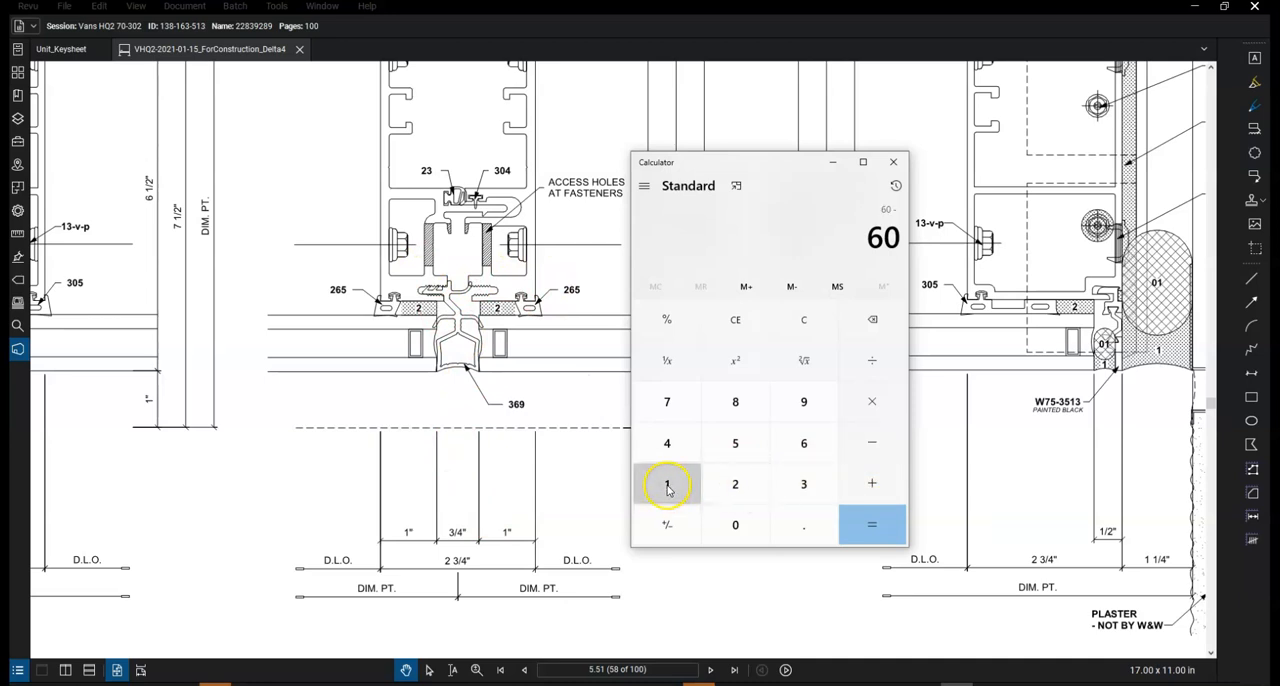
pyautogui.click(670, 488)
pyautogui.click(803, 524)
pyautogui.click(803, 483)
pyautogui.click(667, 401)
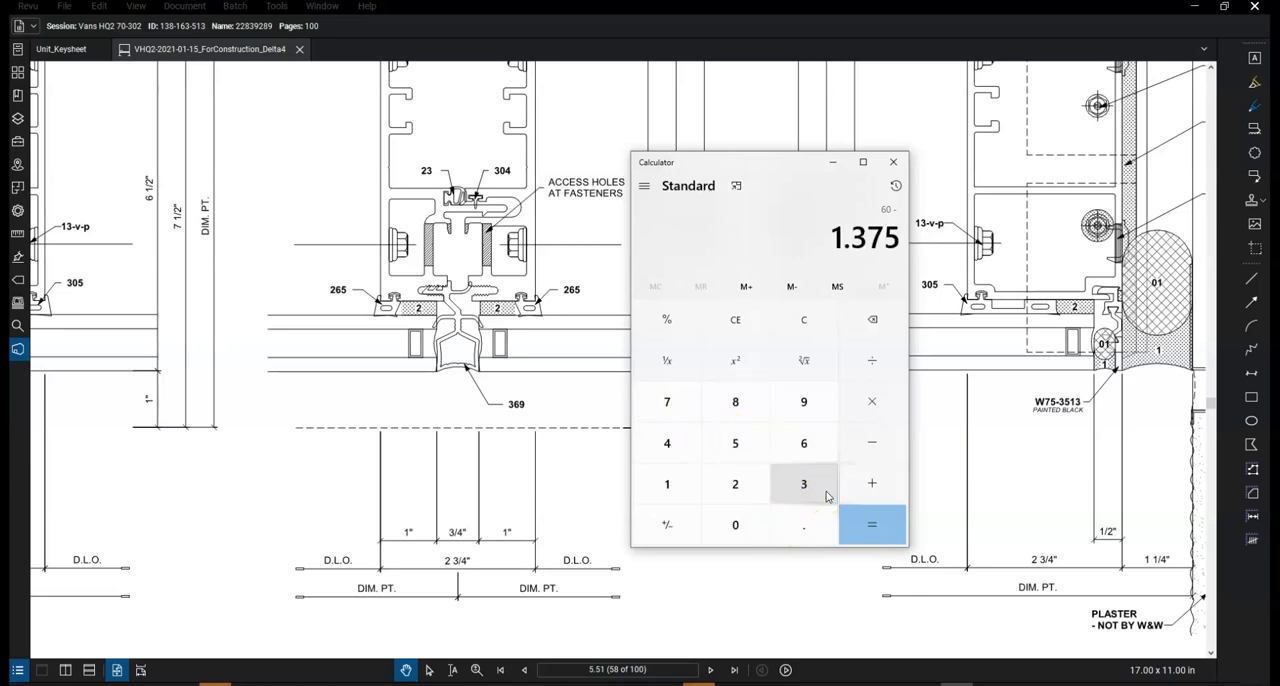
pyautogui.click(873, 524)
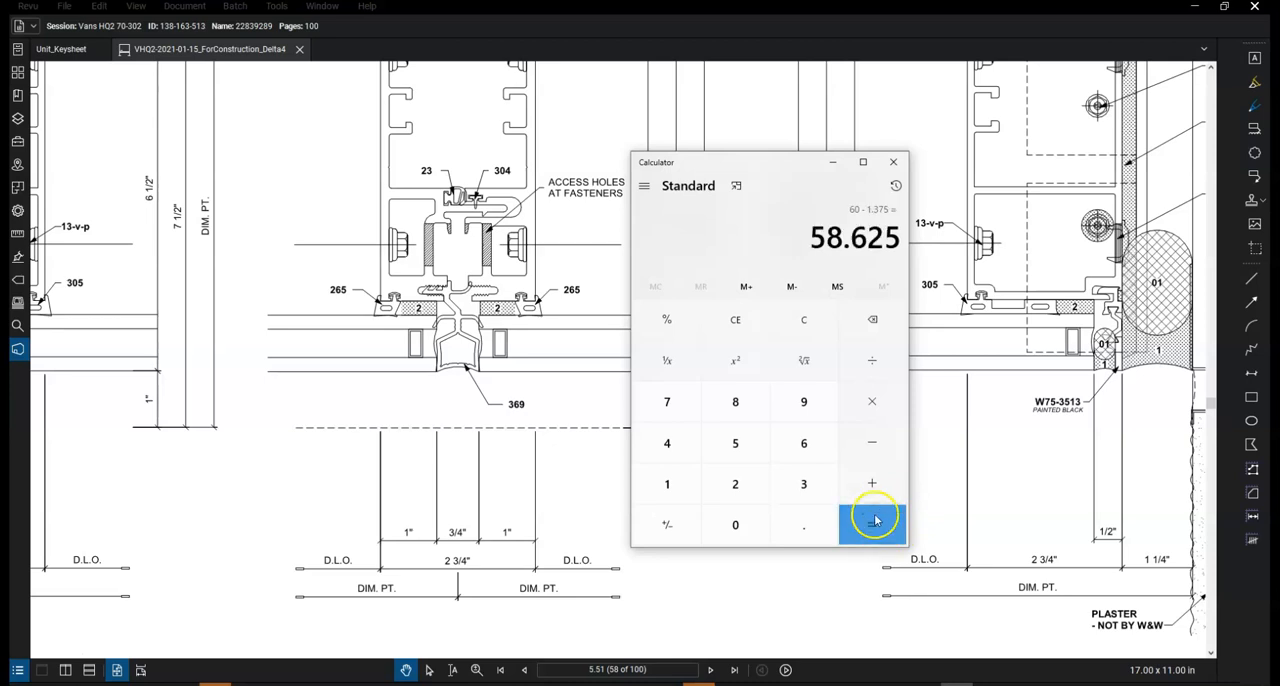
# Subtract another 1.375 from the Calculator result for the vertical on the unit's other side
pyautogui.click(872, 442)
pyautogui.click(667, 484)
pyautogui.click(790, 522)
pyautogui.click(800, 490)
pyautogui.click(670, 405)
pyautogui.click(736, 440)
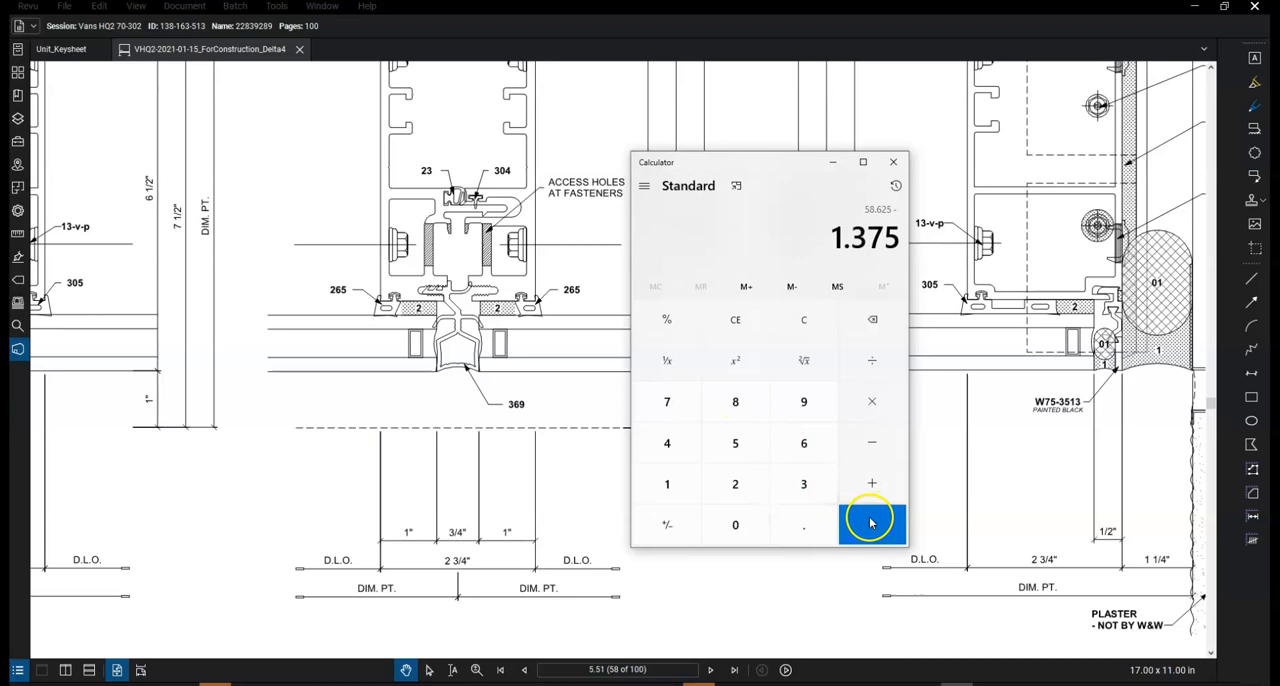
pyautogui.click(870, 522)
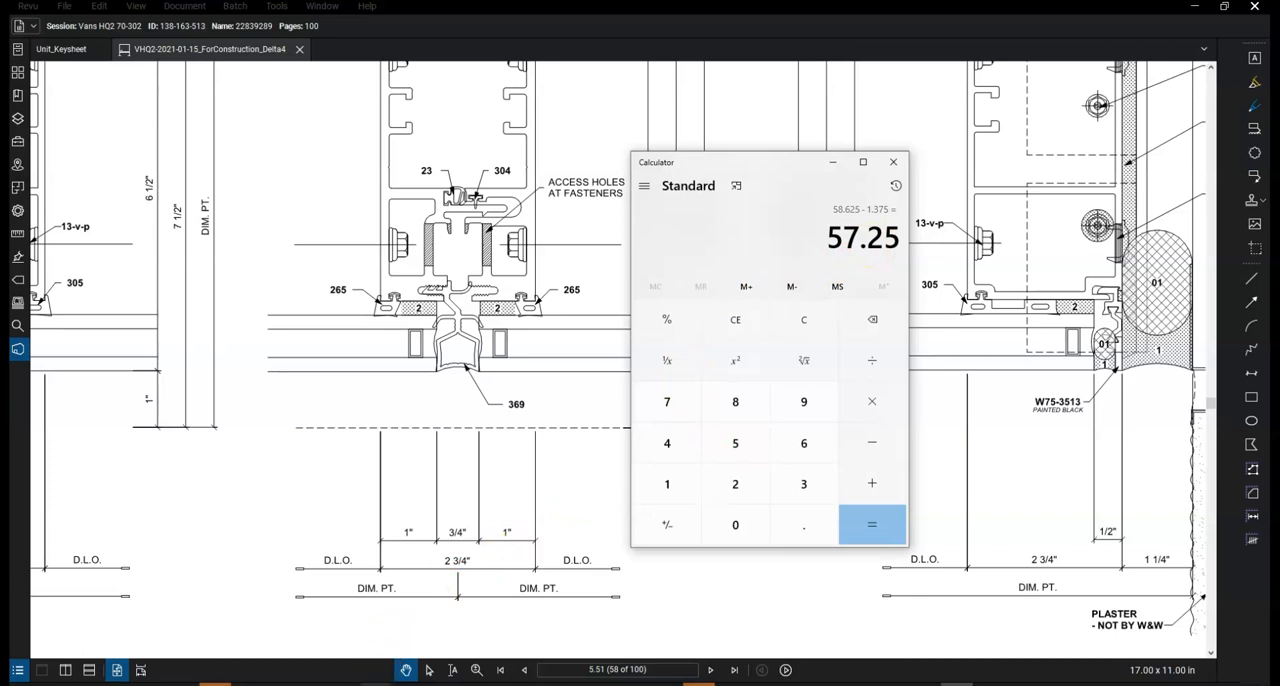
# Switch to U129.dwg in AutoCAD and change from the layout to model space with the TM command
pyautogui.moveTo(371, 680)
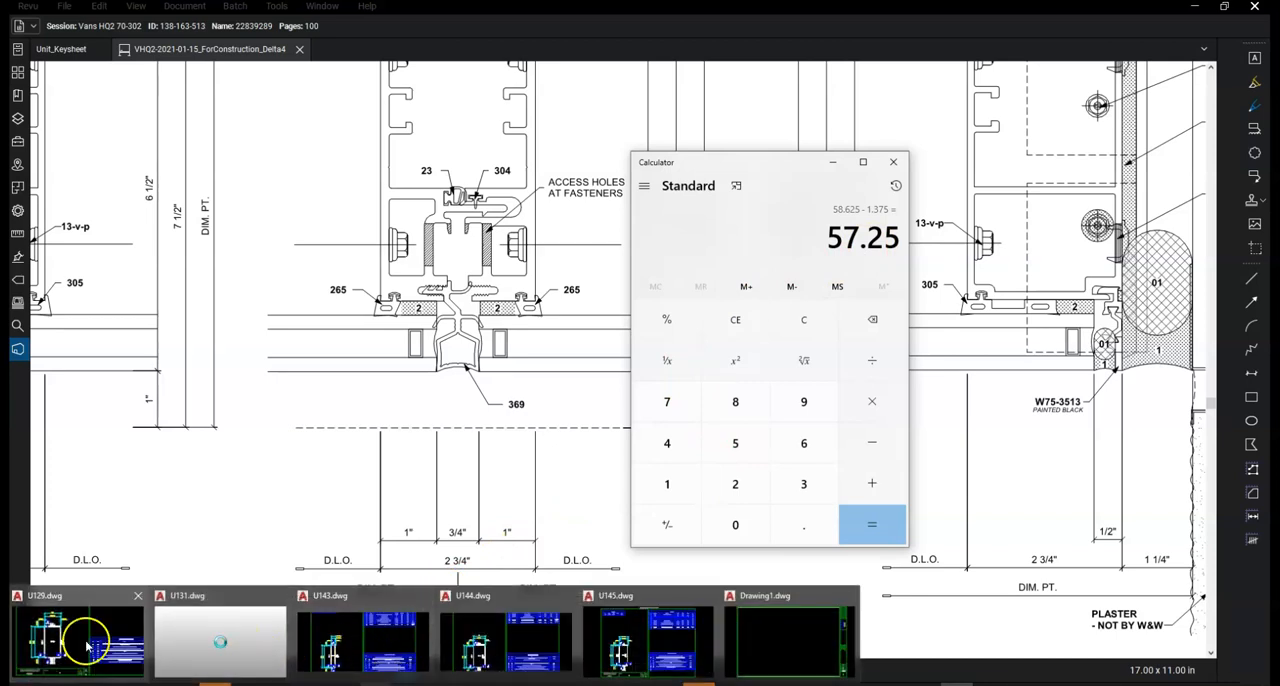
pyautogui.click(82, 641)
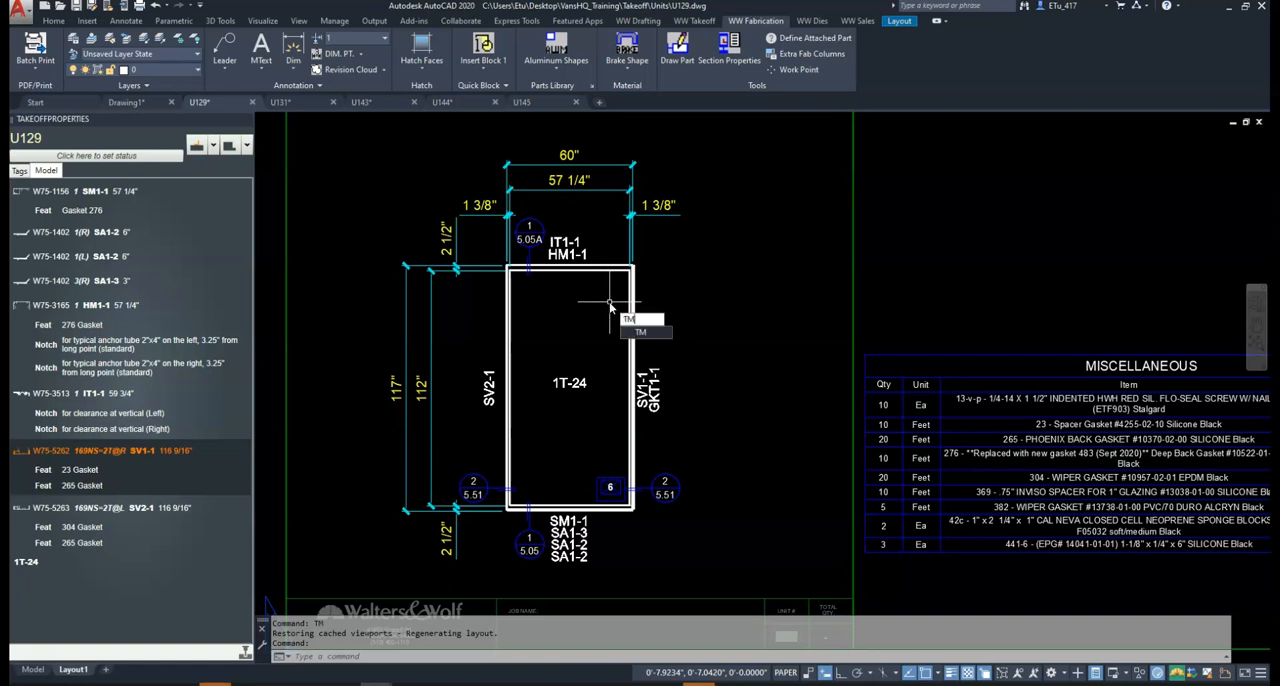
pyautogui.press('Return')
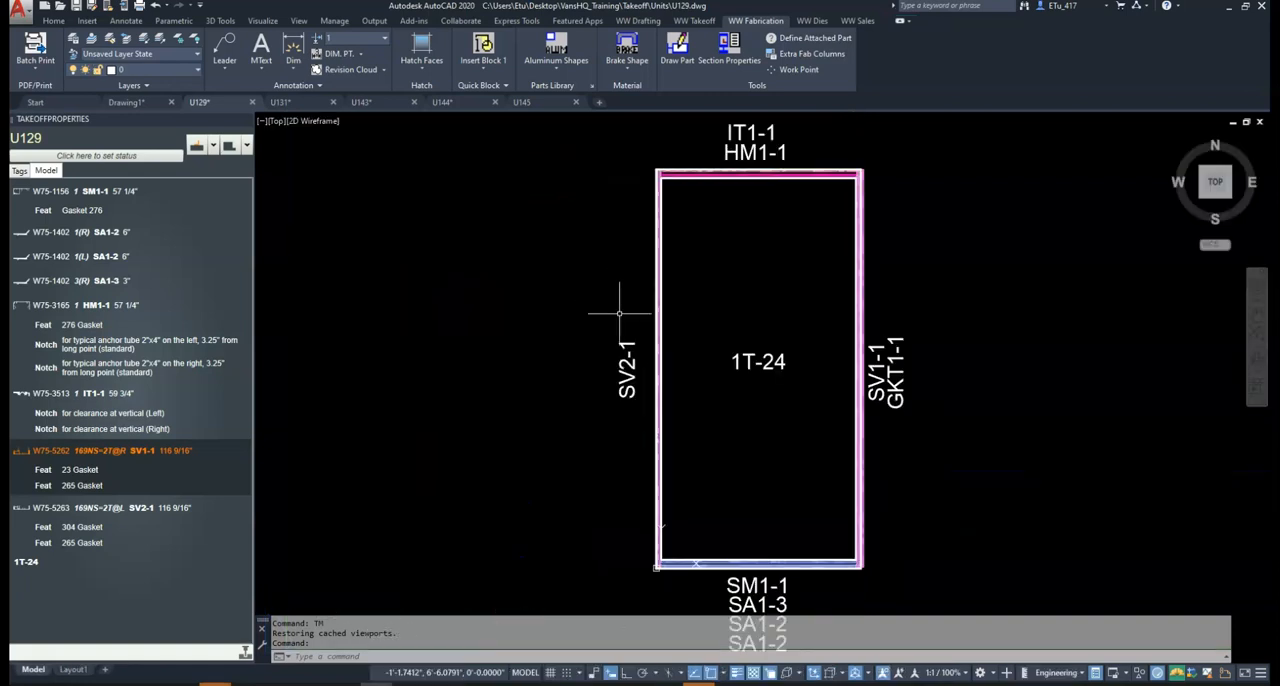
# Select the sill members of unit 1T-24 with a crossing window and check SM1-1's length in the takeoff properties
pyautogui.moveTo(745, 413); pyautogui.dragTo(669, 282, button='middle')
pyautogui.scroll(2, 759, 460)
pyautogui.scroll(-2, 748, 449)
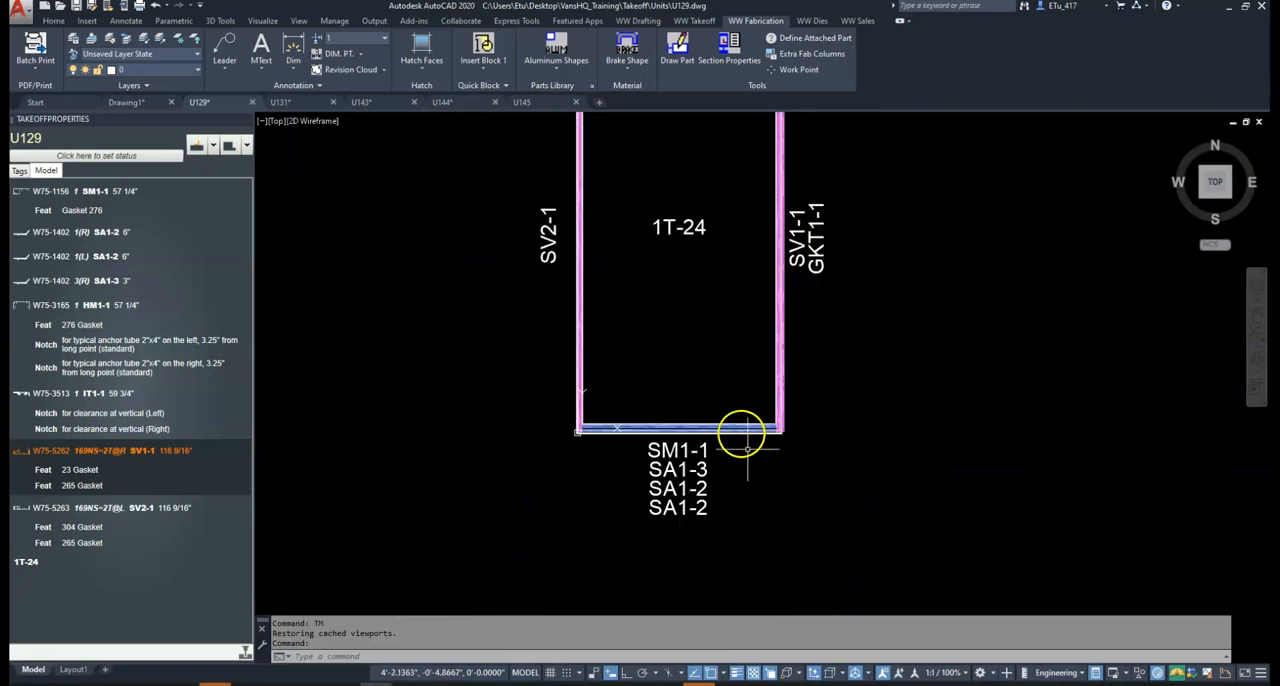
pyautogui.moveTo(730, 404); pyautogui.dragTo(709, 452, button='middle')
pyautogui.click(708, 438)
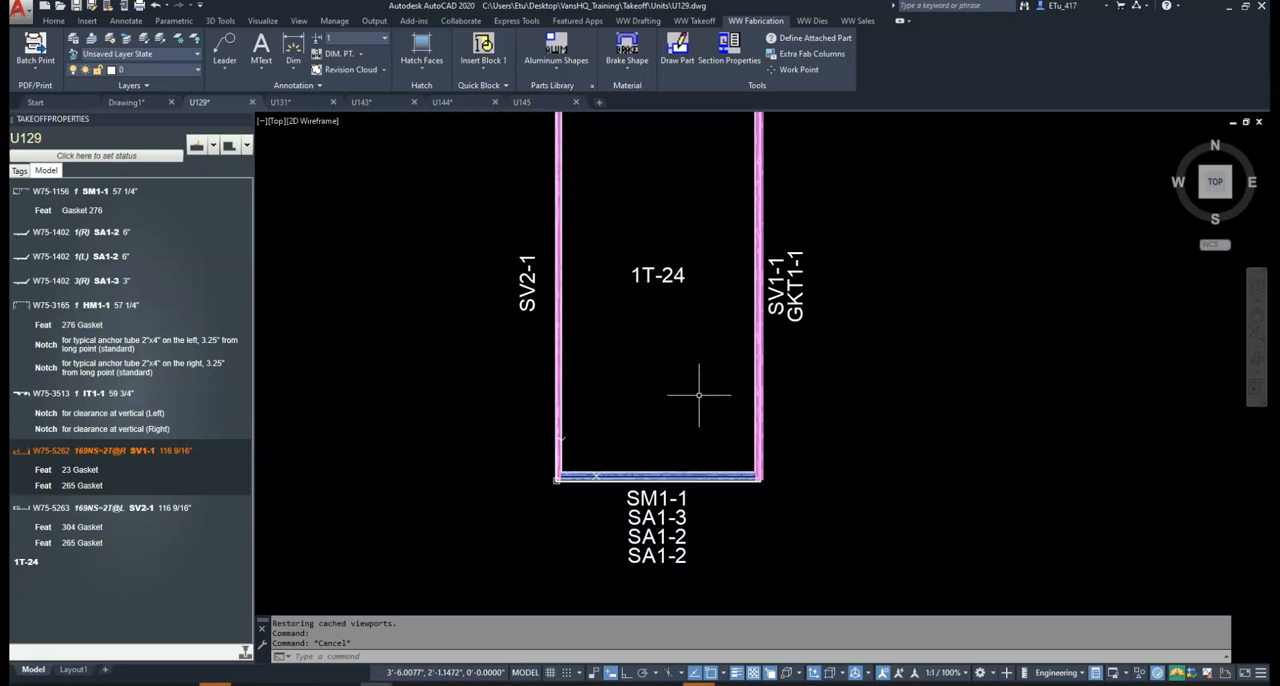
pyautogui.click(732, 512)
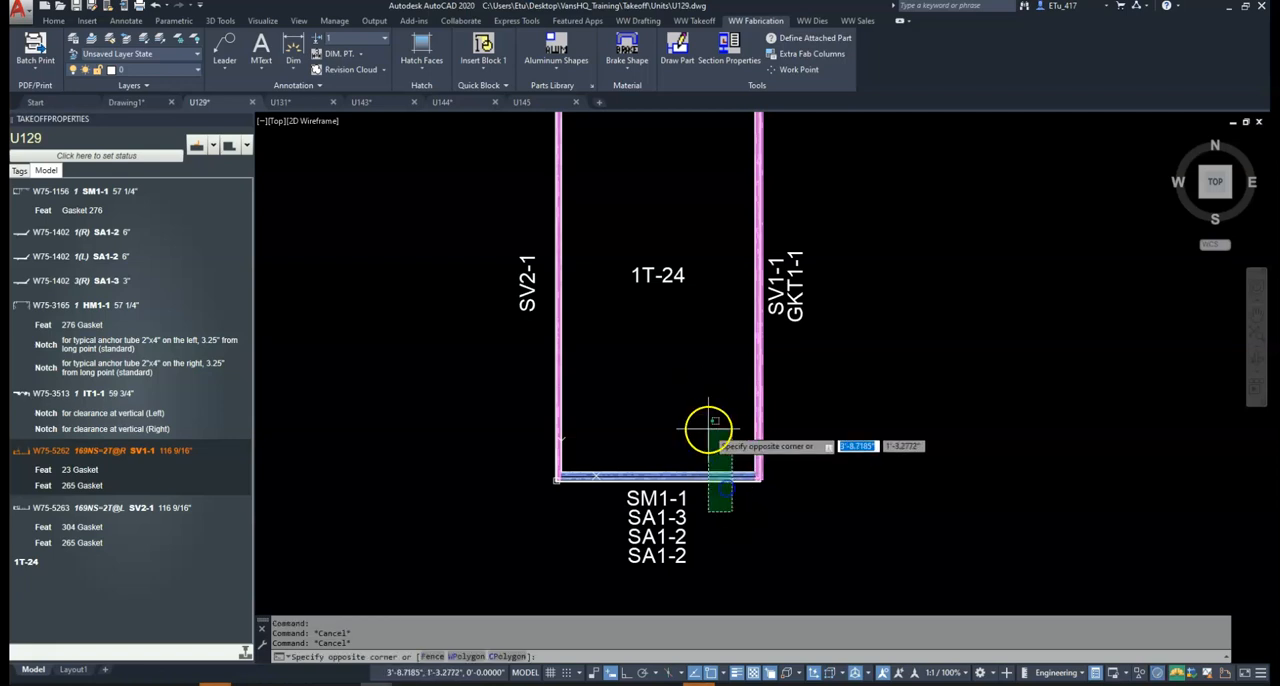
pyautogui.click(712, 424)
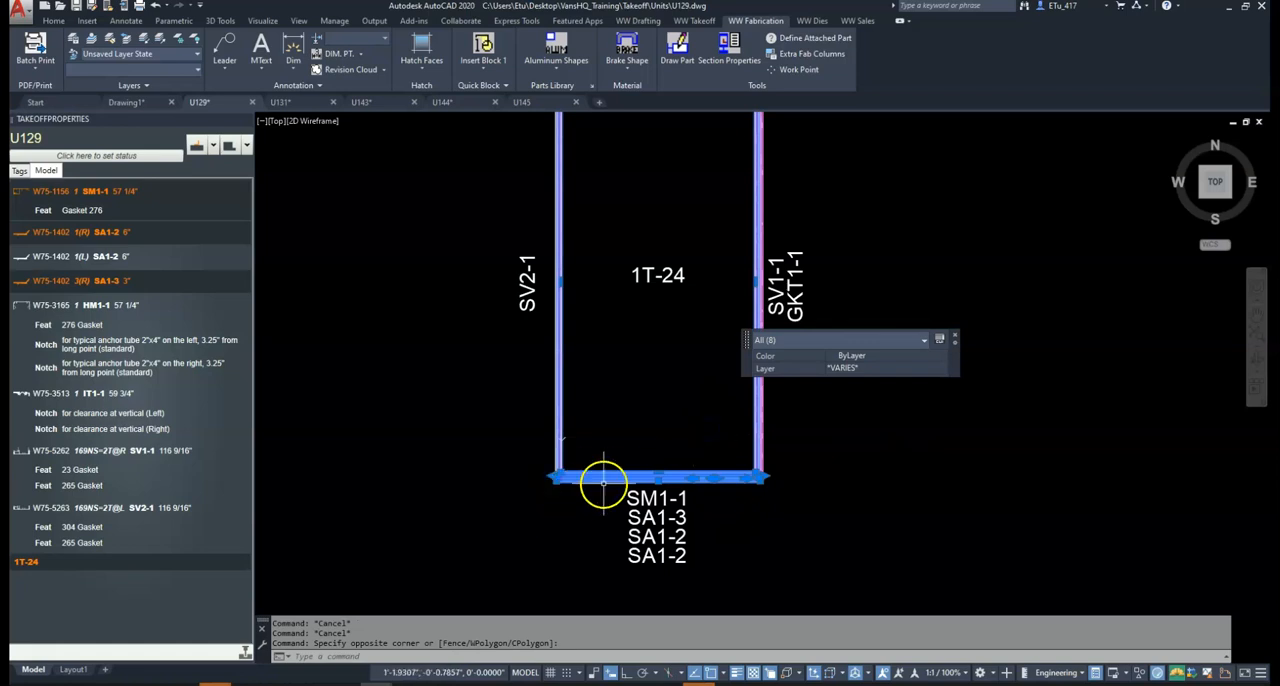
pyautogui.moveTo(593, 499); pyautogui.dragTo(623, 527, button='middle')
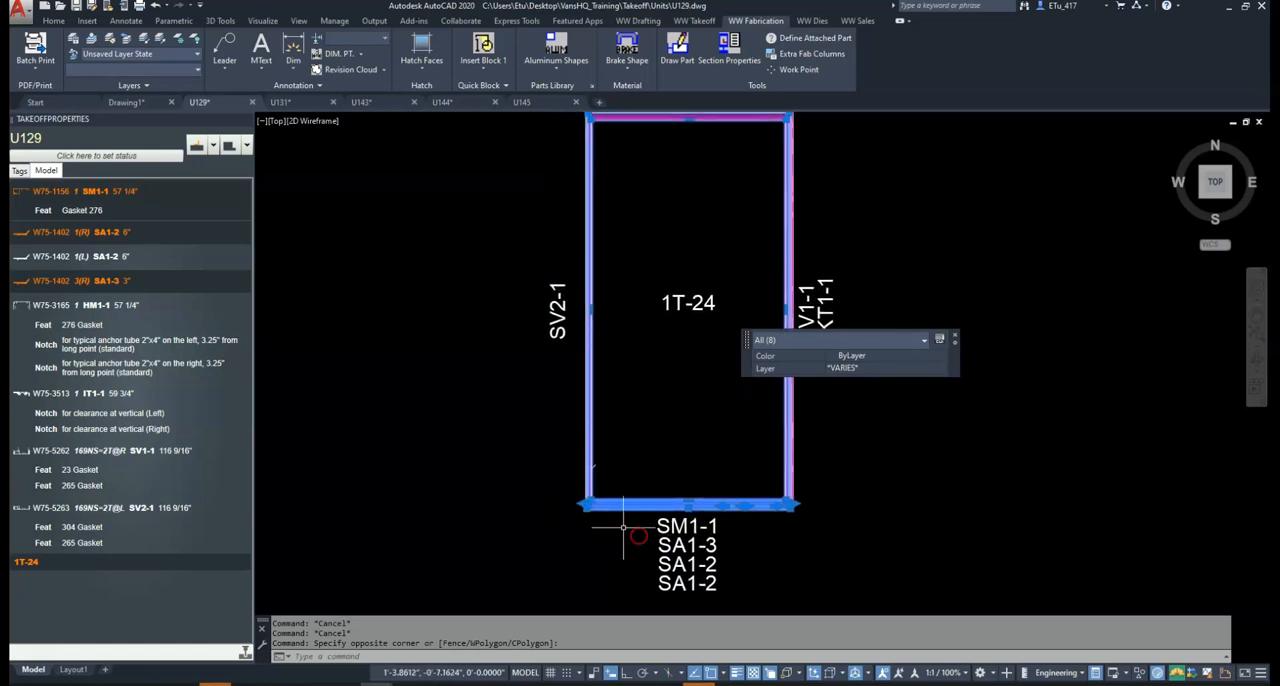
pyautogui.moveTo(50, 200)
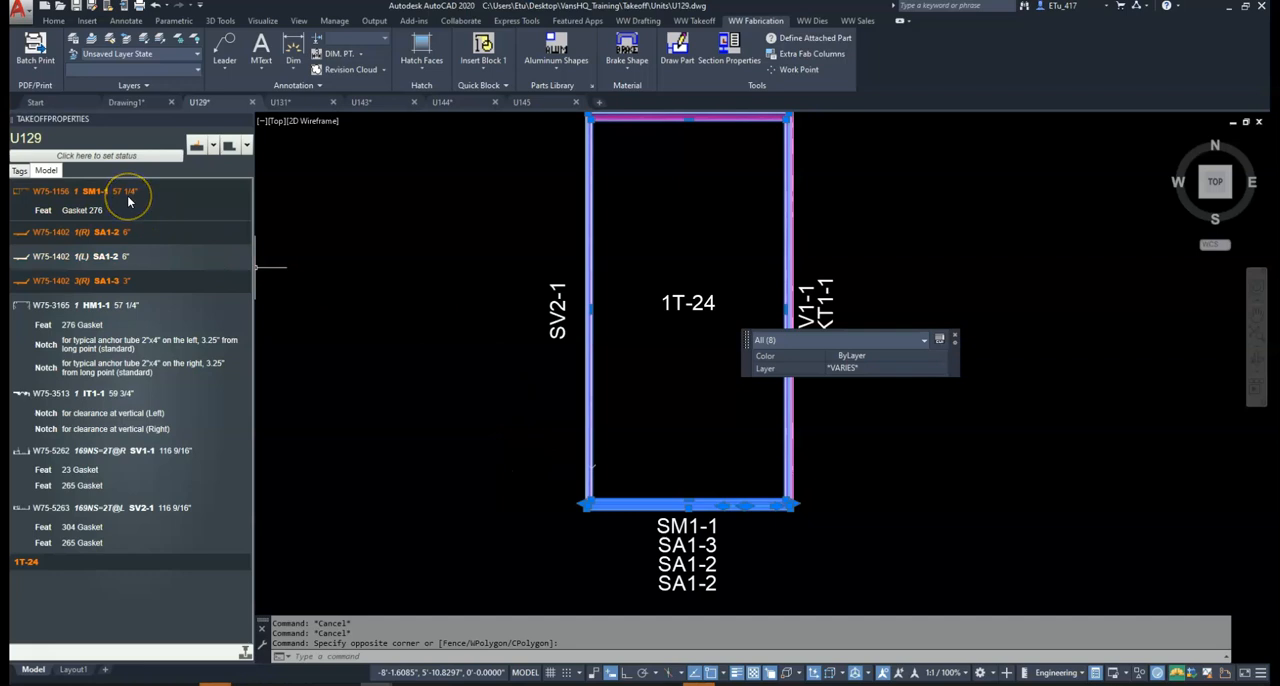
# Select the unit's head members to check HM1-1's length, and select IT1-1 from the takeoff list to check its length
pyautogui.moveTo(667, 225); pyautogui.dragTo(671, 251, button='middle')
pyautogui.moveTo(603, 213); pyautogui.dragTo(591, 255, button='middle')
pyautogui.press('Escape')
pyautogui.click(637, 217)
pyautogui.click(609, 161)
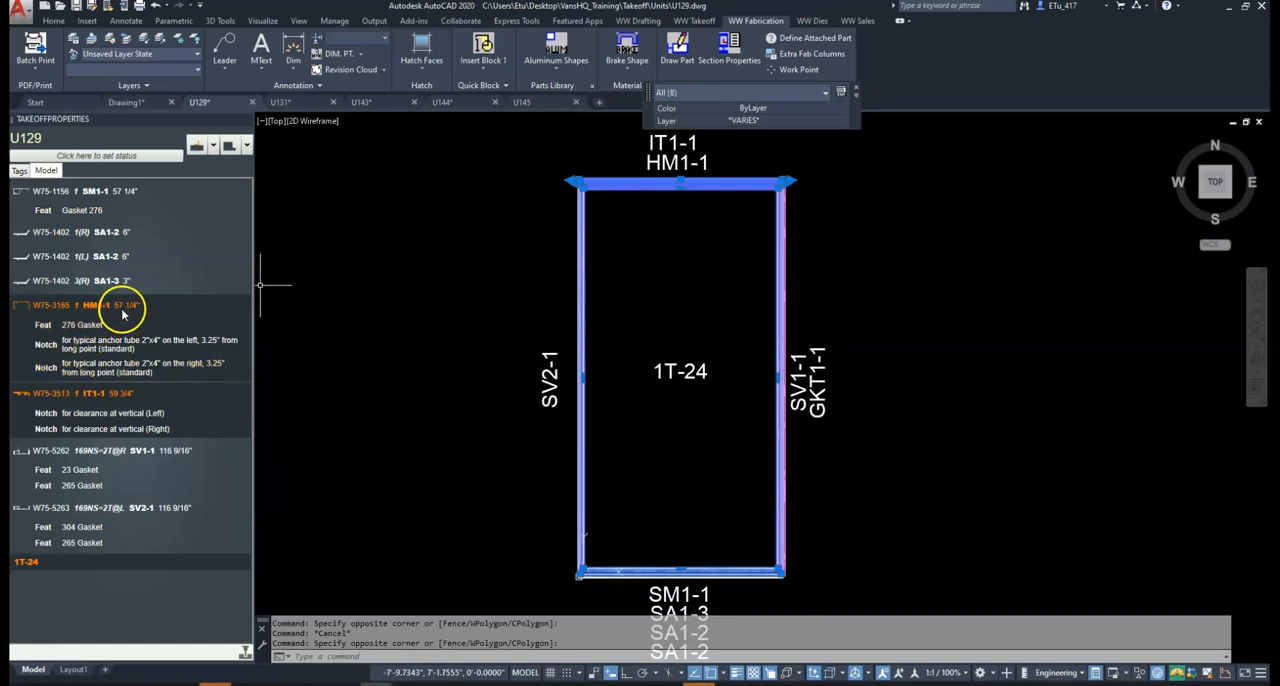
pyautogui.press('Escape')
pyautogui.click(55, 398)
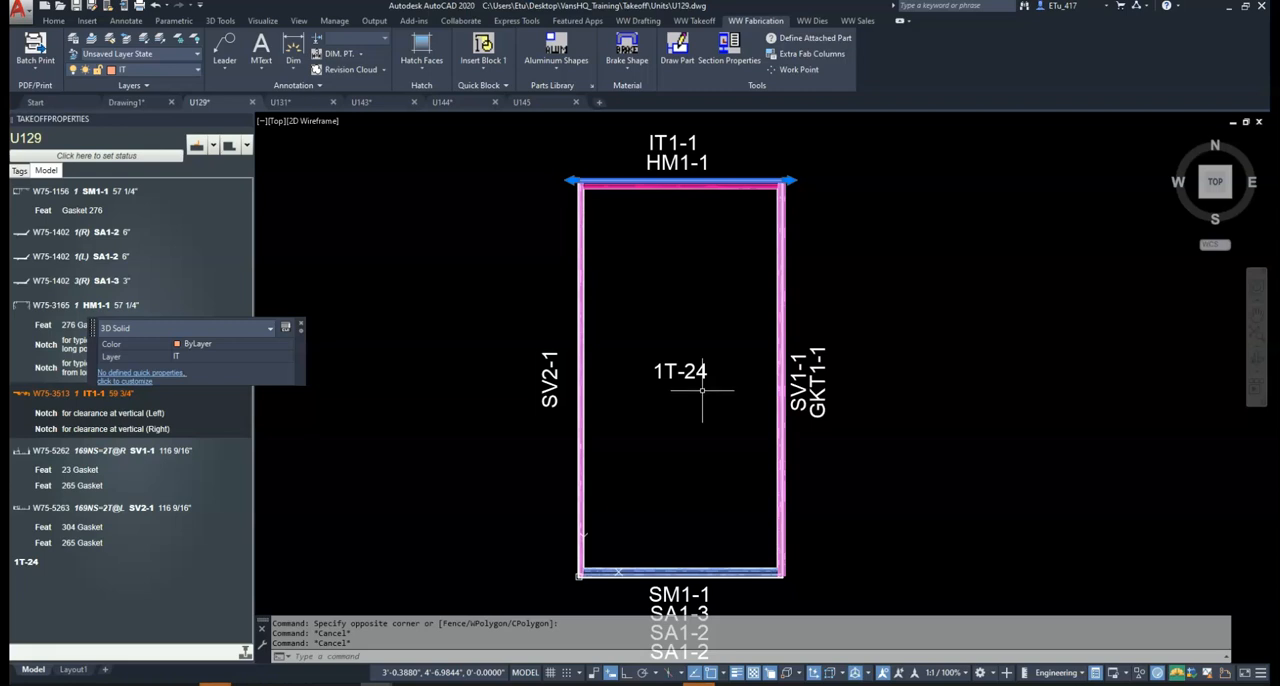
pyautogui.press('Escape')
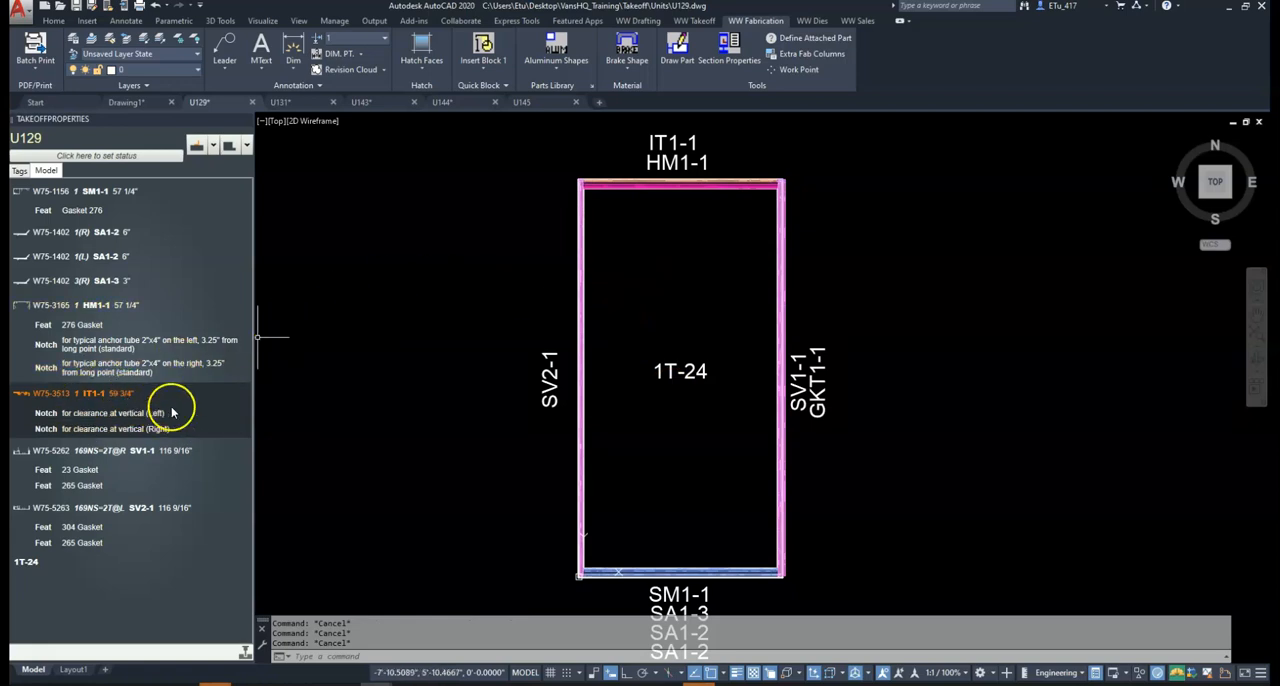
# Switch to Calculator and subtract 0.25 from the unit's 60" width to check the IT1-1 length
pyautogui.click(945, 679)
pyautogui.click(801, 443)
pyautogui.click(736, 526)
pyautogui.click(871, 443)
pyautogui.click(803, 525)
pyautogui.click(735, 484)
pyautogui.click(735, 443)
pyautogui.click(871, 524)
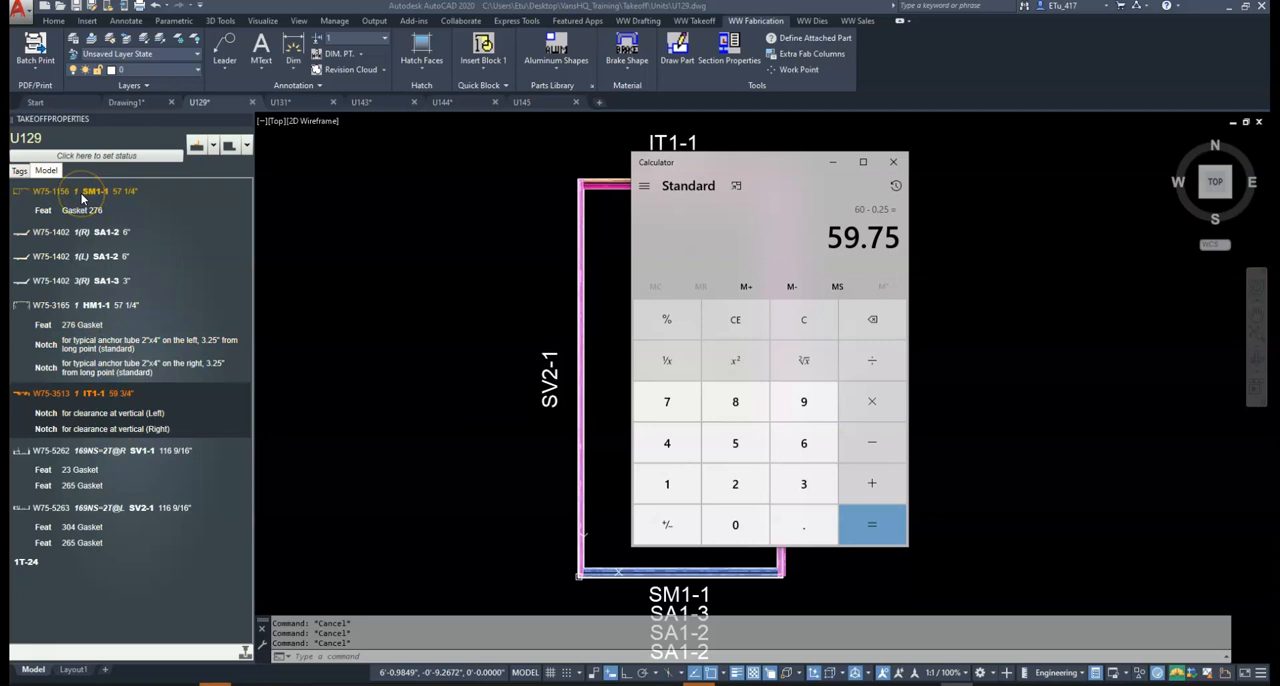
# Return to U129.dwg in AutoCAD and show the unit from its right side with the VPE command
pyautogui.click(407, 395)
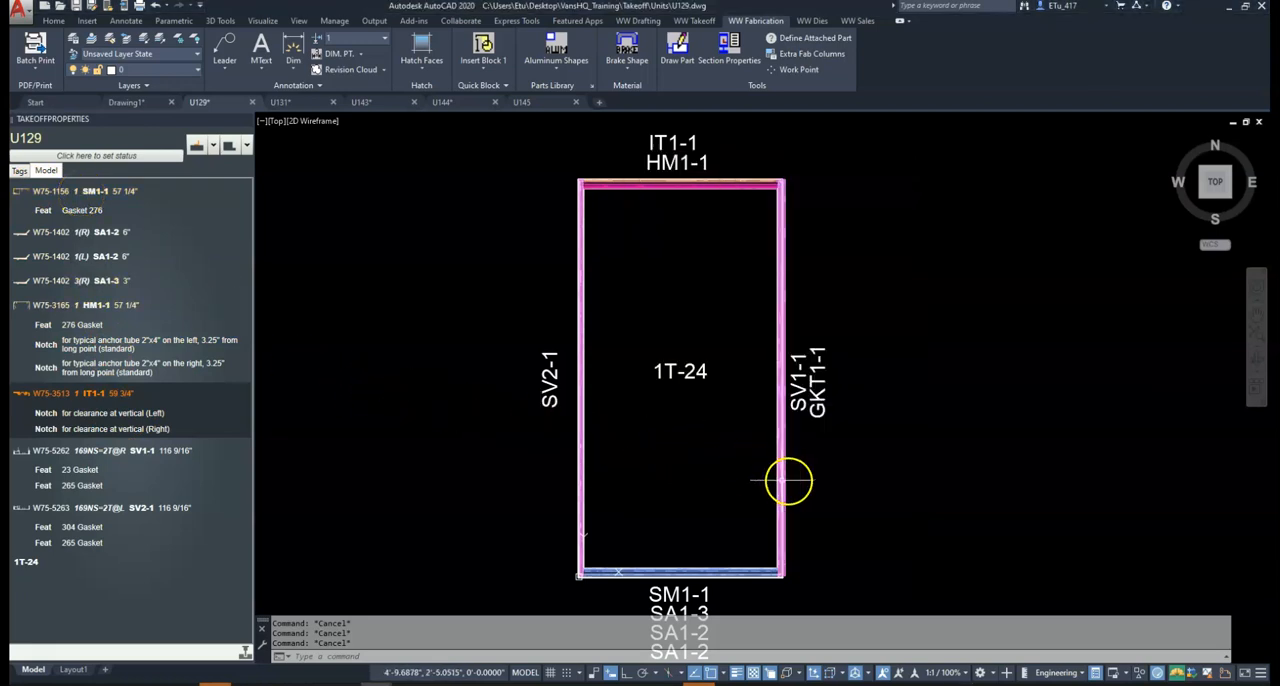
pyautogui.click(852, 482)
pyautogui.write('vr')
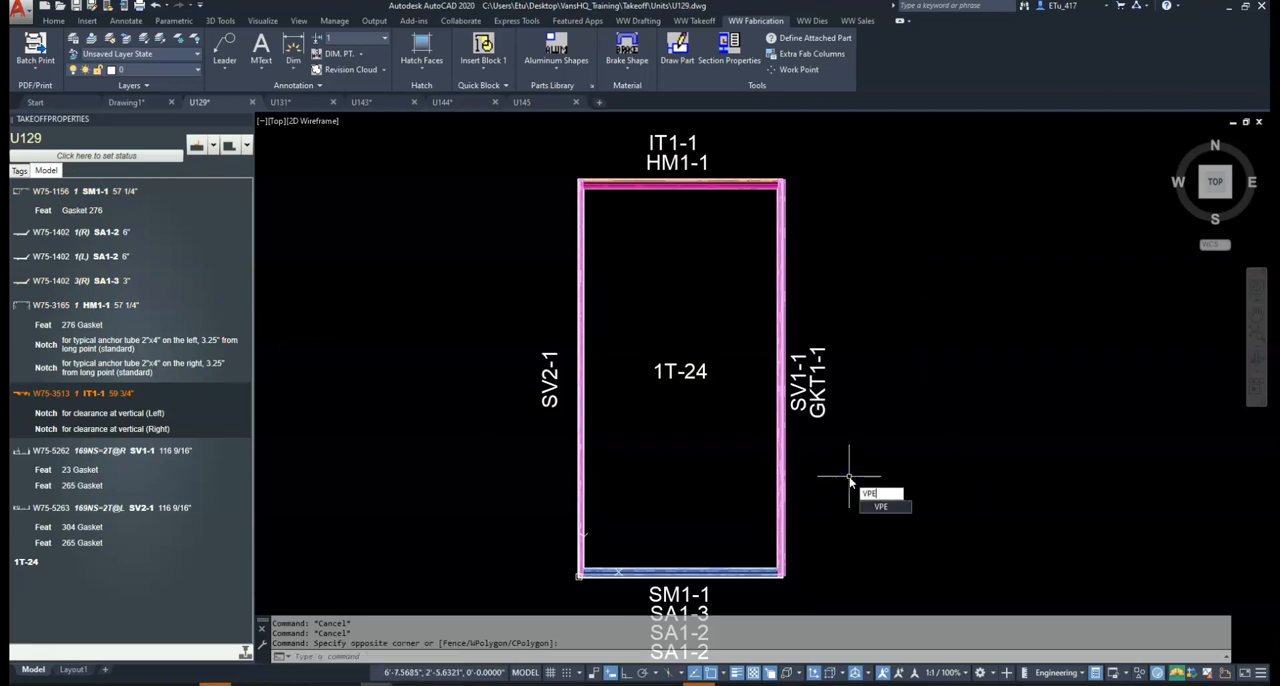
pyautogui.press('Return')
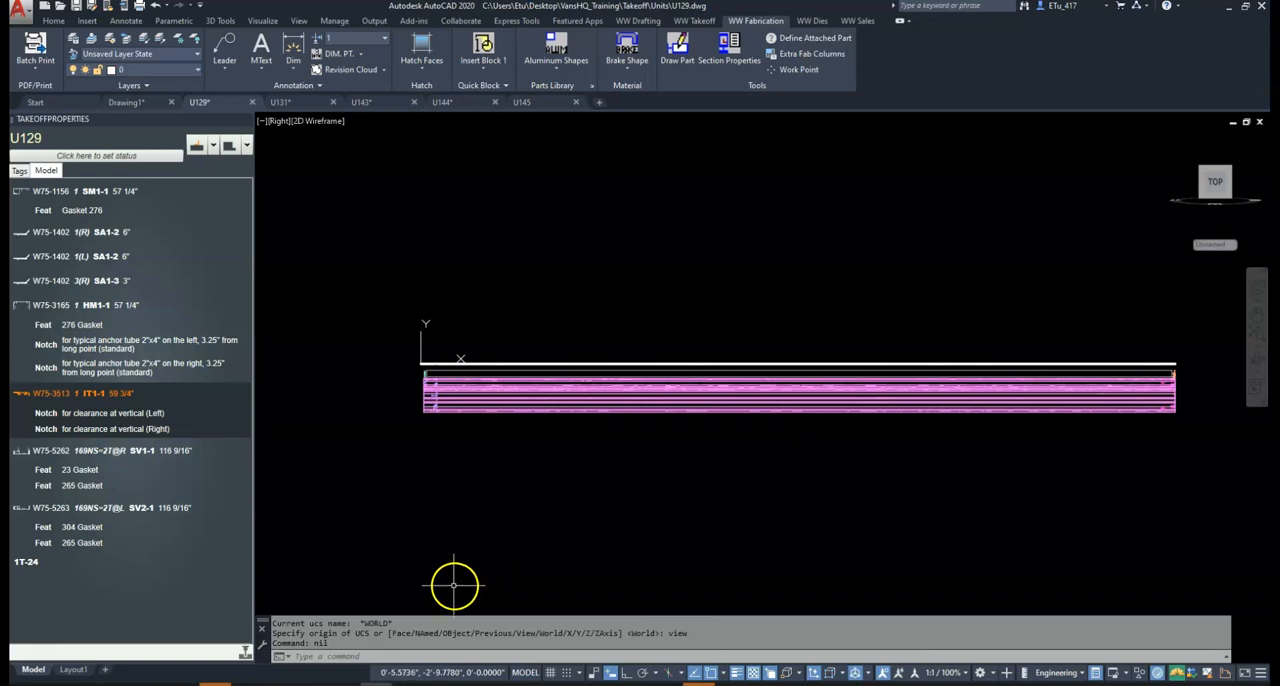
# Switch to the shop drawings in Revu, go to sheet 2.05 and examine the lower North Bridge elevation's DP-DP height
pyautogui.click(312, 662)
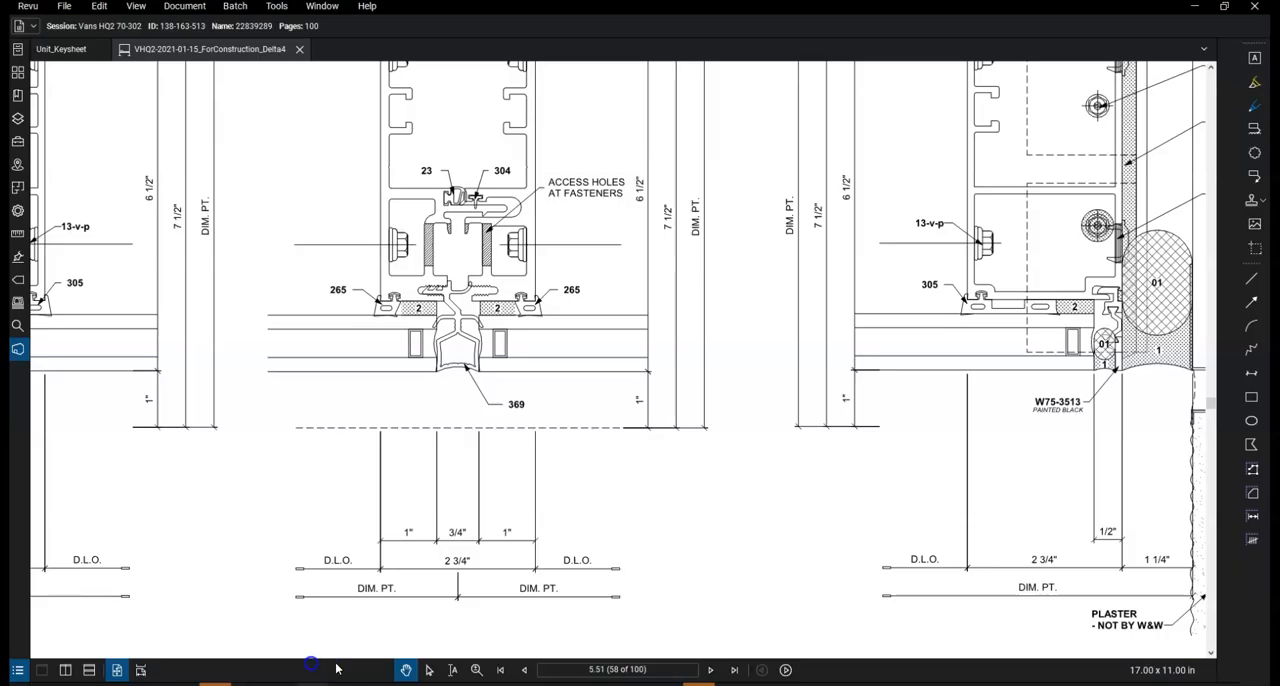
pyautogui.click(664, 669)
pyautogui.write('2.05')
pyautogui.press('Return')
pyautogui.moveTo(823, 595); pyautogui.dragTo(445, 533)
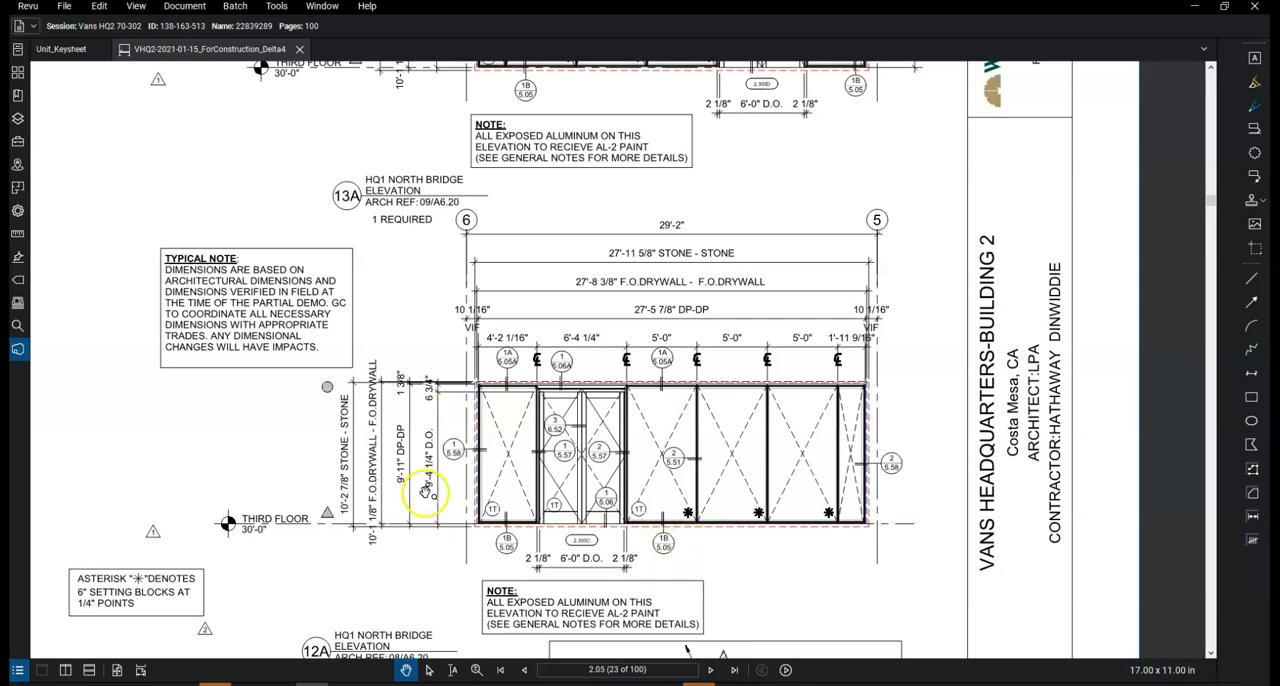
# Bring up Calculator, enter the 119" unit height, and return to the elevation
pyautogui.click(956, 684)
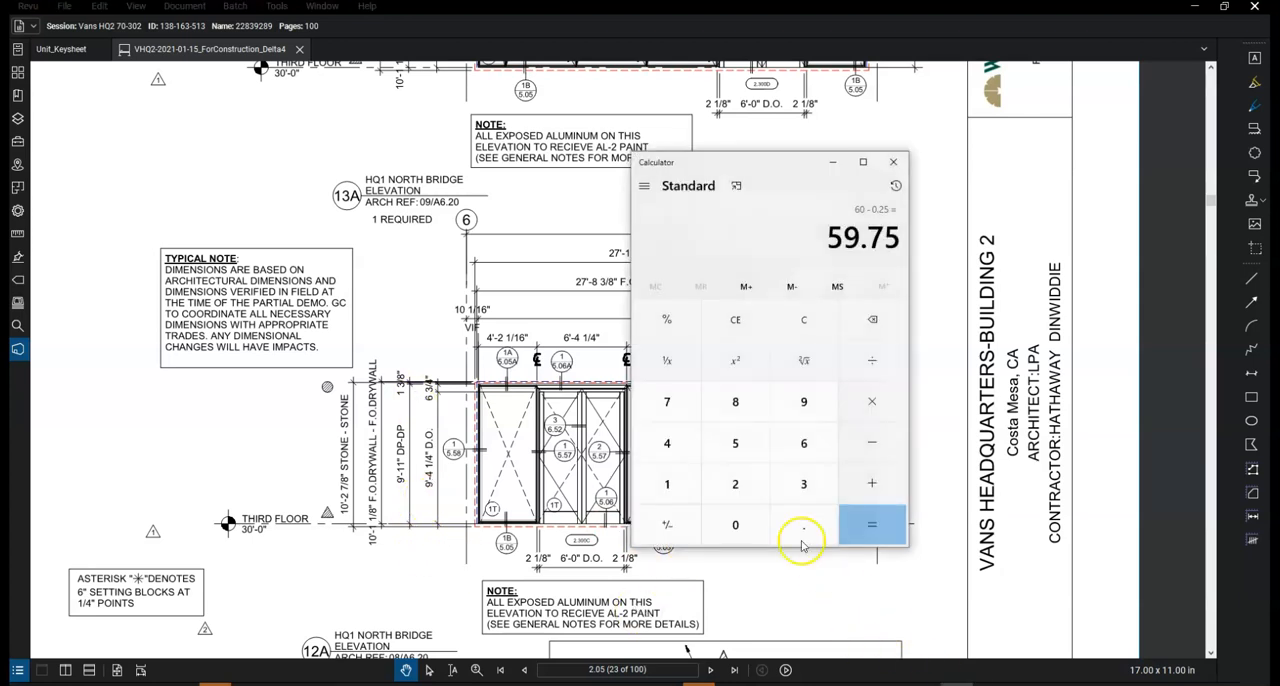
pyautogui.doubleClick(679, 490)
pyautogui.click(803, 401)
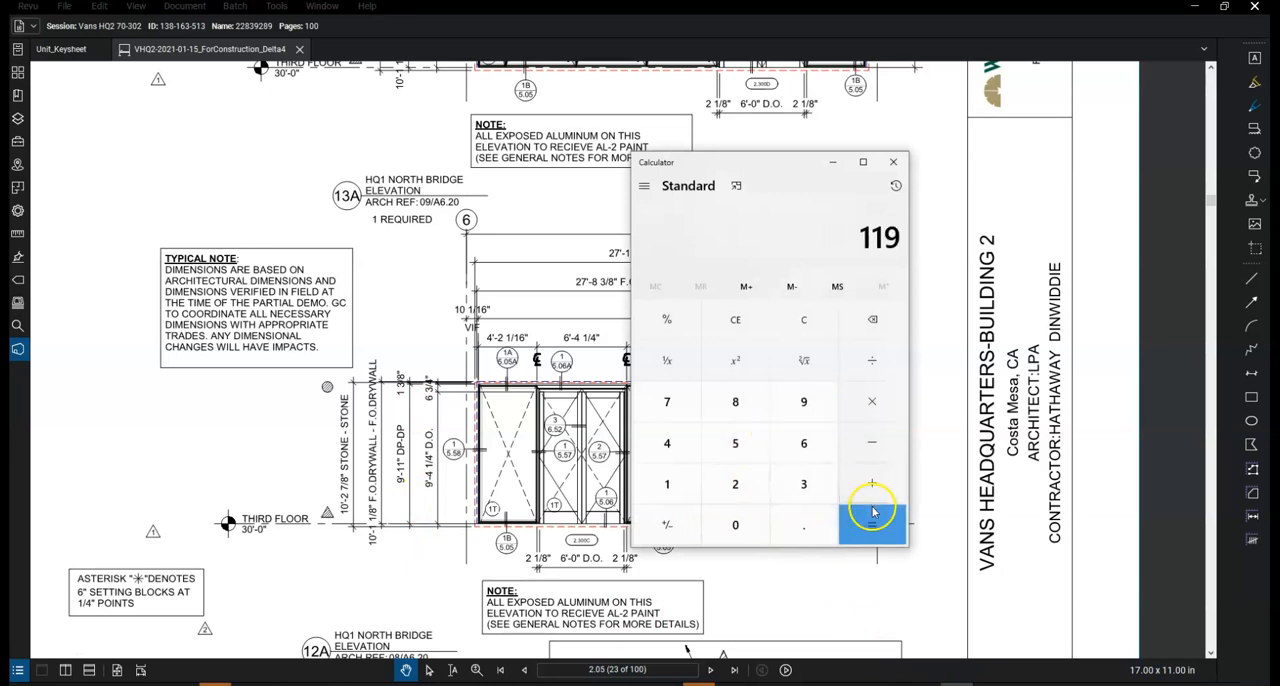
pyautogui.click(871, 530)
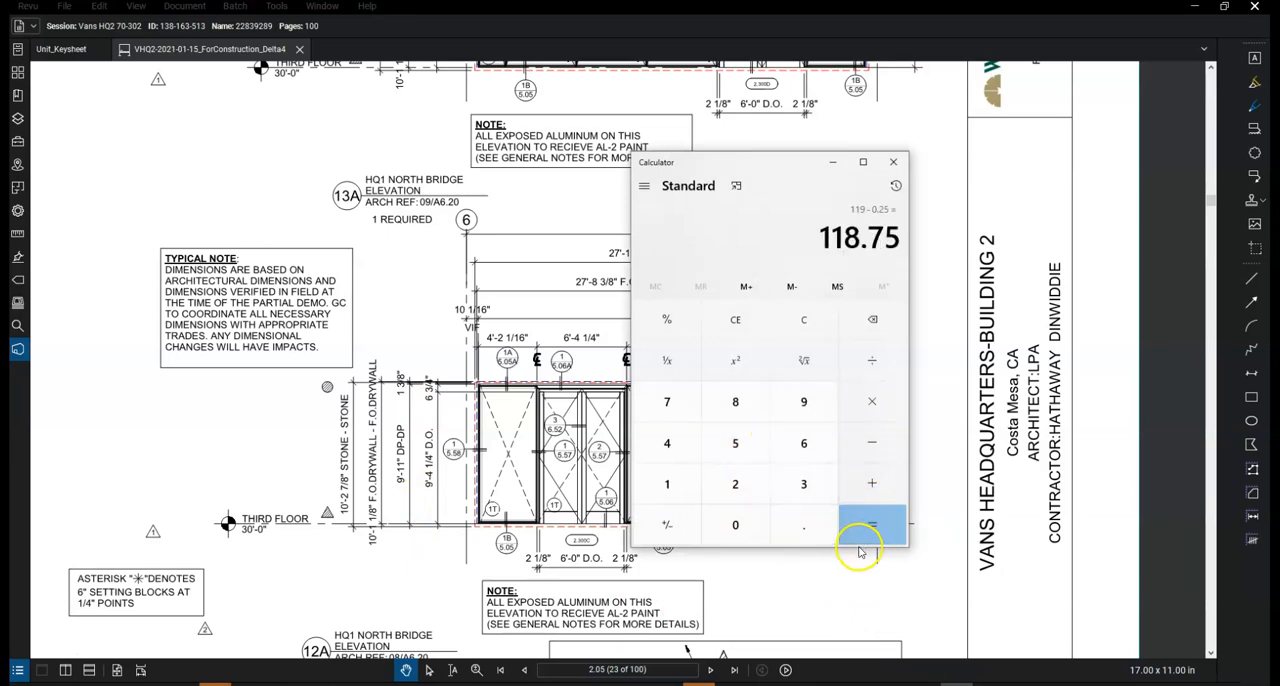
pyautogui.click(786, 340)
pyautogui.doubleClick(684, 474)
pyautogui.click(806, 401)
pyautogui.click(811, 575)
# Open sheet 5.05 from the elevation's 1B callout and draw a horizontal red line between the two 7/16" dimensions in the Bldg 2 sill detail
pyautogui.click(664, 542)
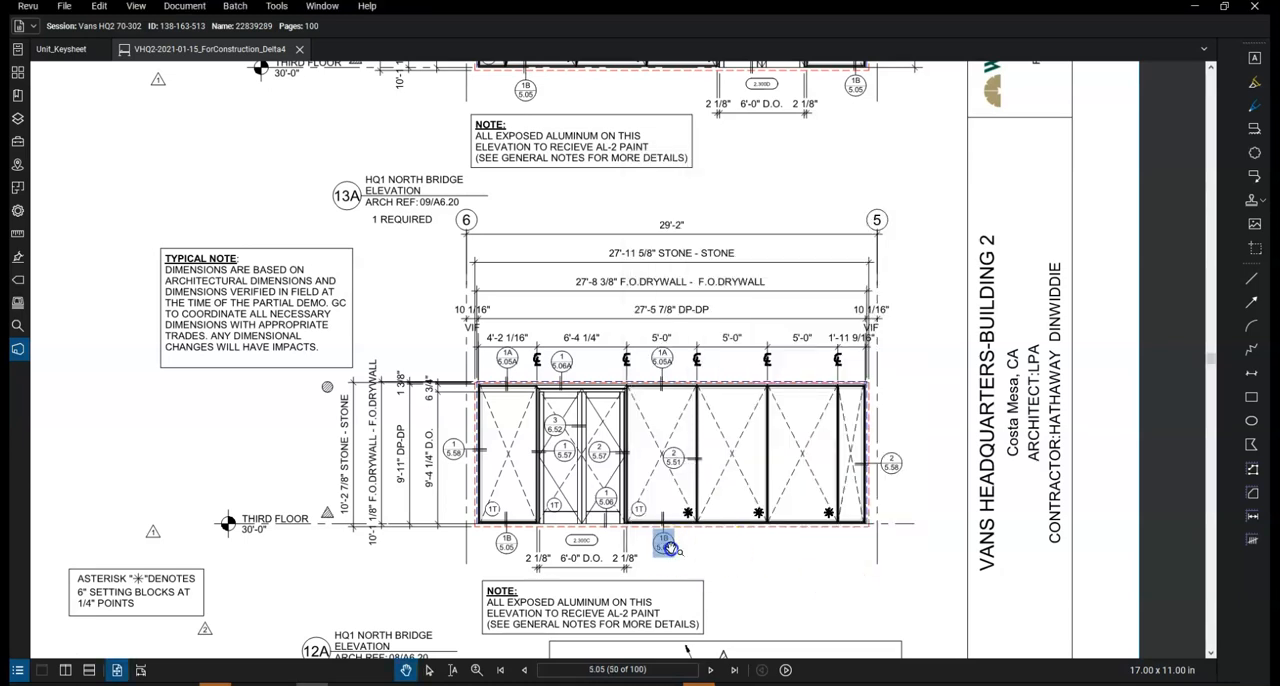
pyautogui.scroll(3, 817, 360)
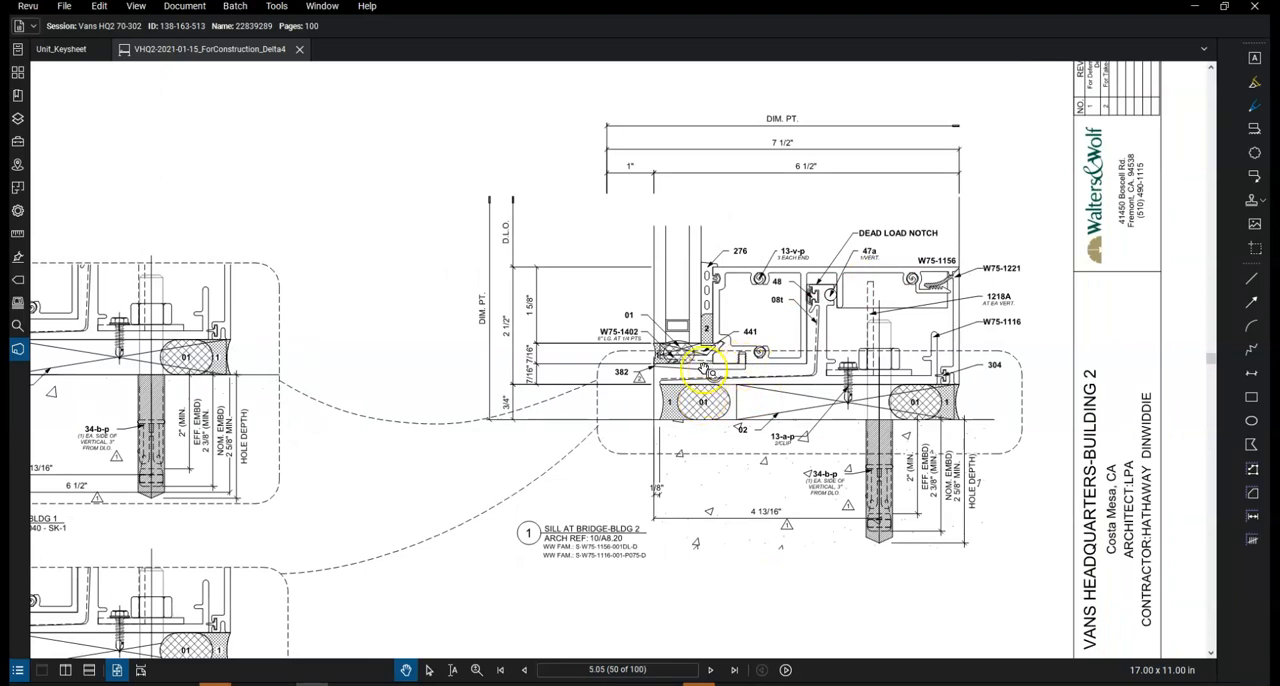
pyautogui.click(1251, 279)
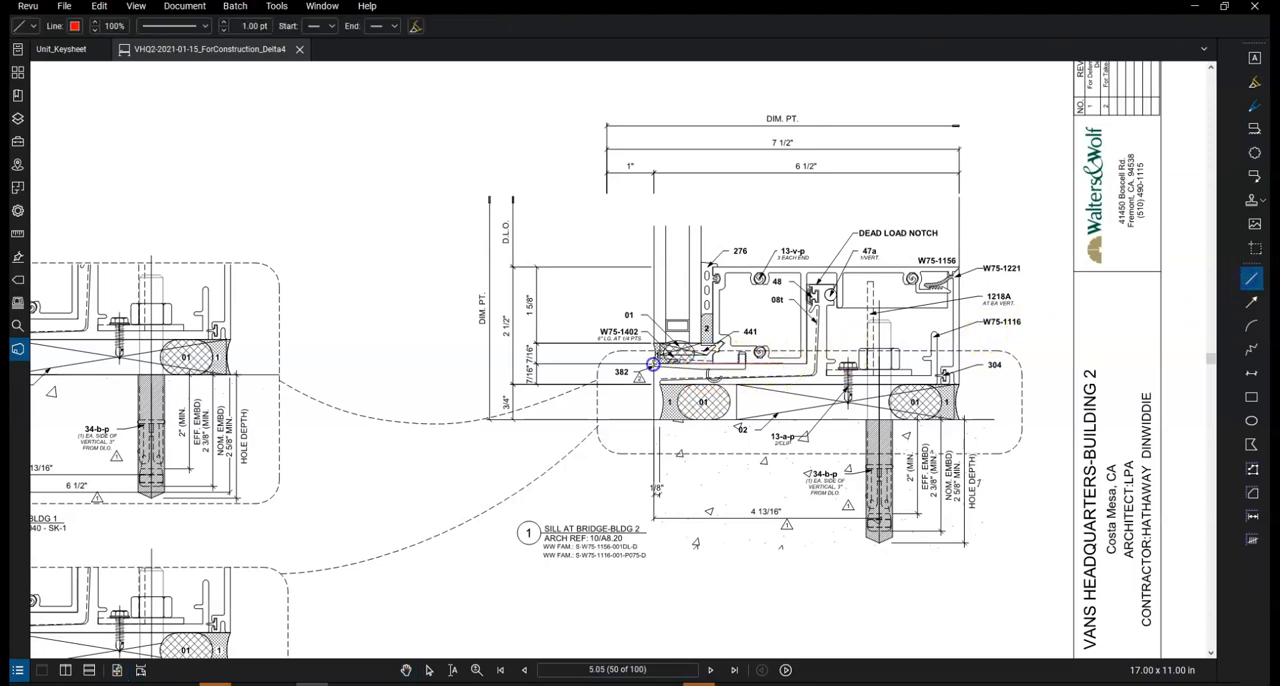
pyautogui.moveTo(633, 364); pyautogui.dragTo(793, 365)
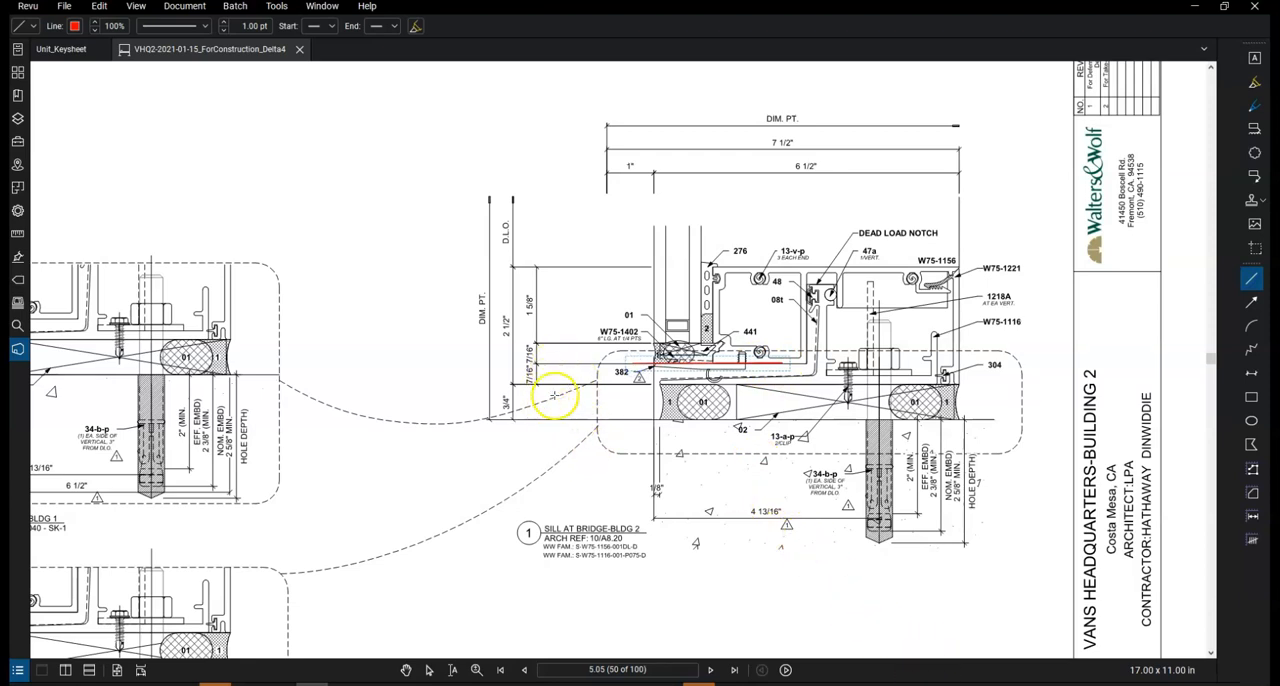
# Place Calculator clear of the sill detail and subtract the 0.75 sill joint from 119
pyautogui.moveTo(957, 683)
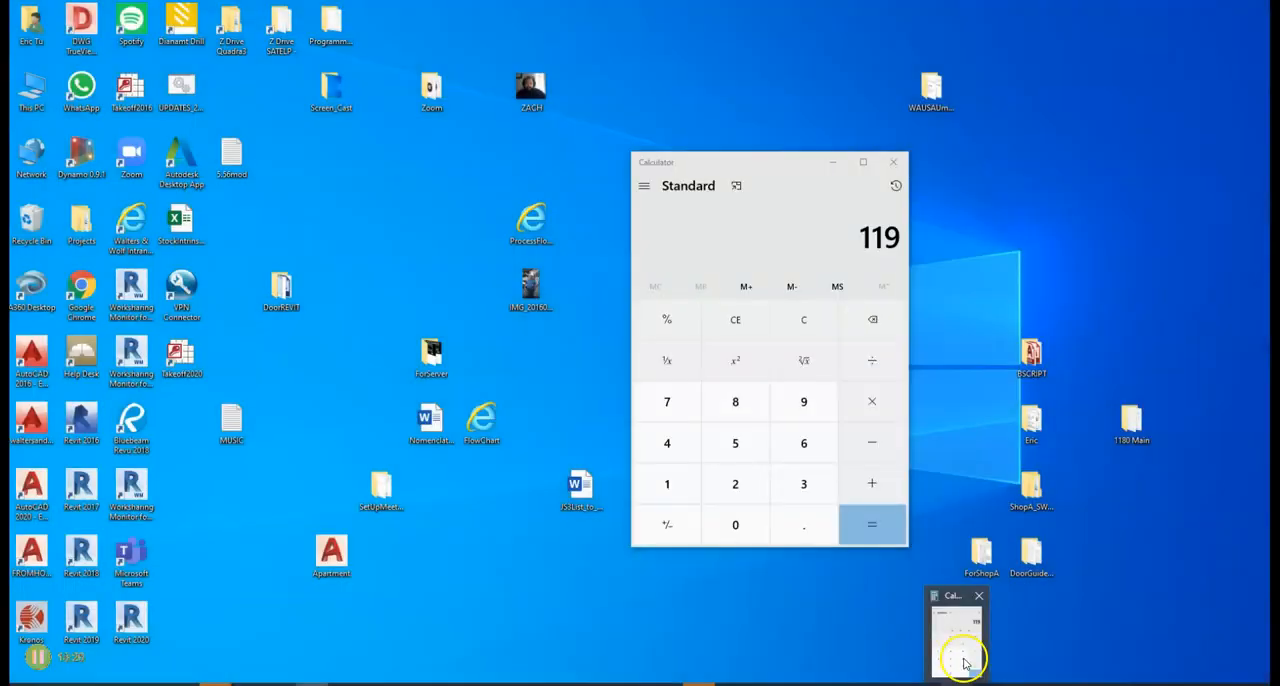
pyautogui.click(964, 658)
pyautogui.moveTo(777, 168)
pyautogui.mouseDown()
pyautogui.moveTo(510, 160)
pyautogui.moveTo(312, 172)
pyautogui.mouseUp()
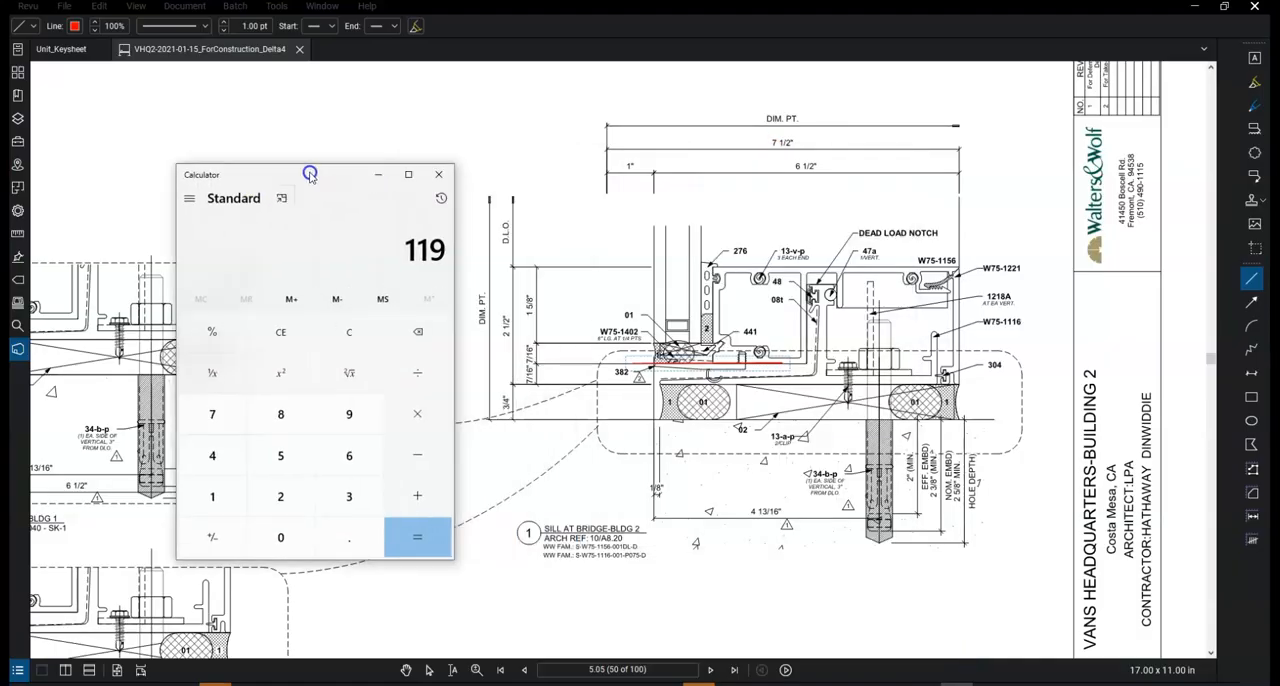
pyautogui.click(415, 456)
pyautogui.click(346, 536)
pyautogui.click(214, 415)
pyautogui.click(280, 455)
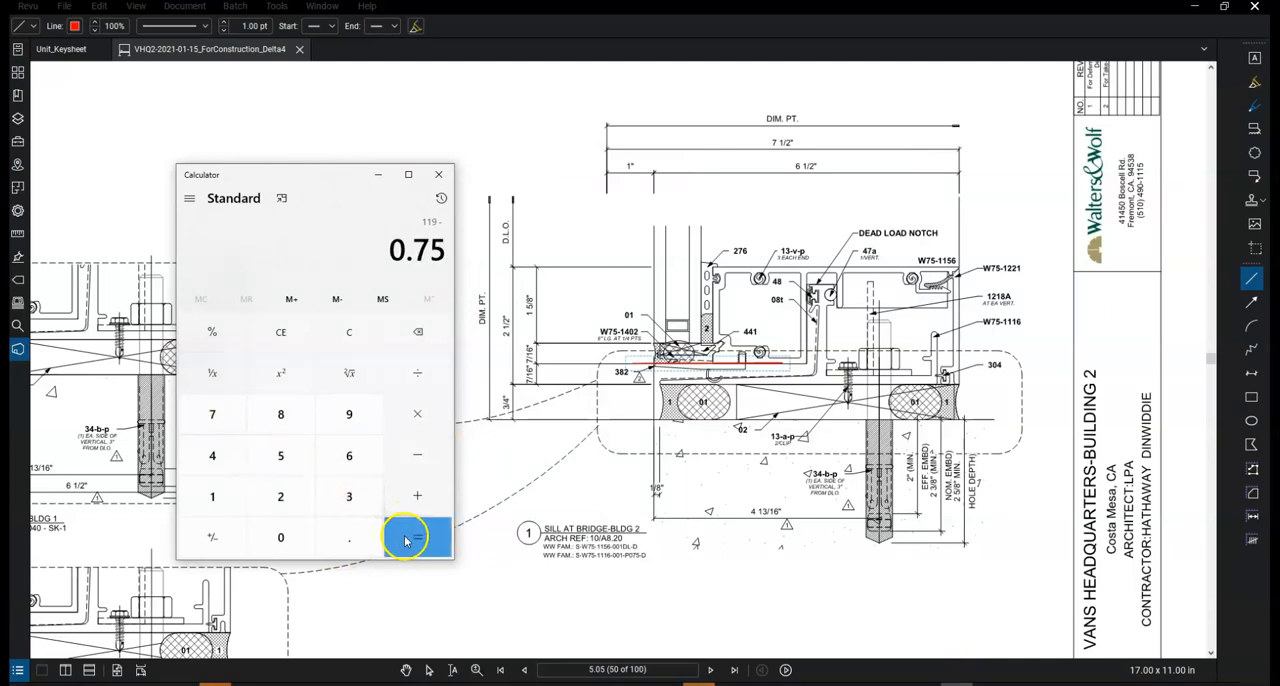
# Subtract another 0.4375 from the Calculator result for the sill's 7/16" offset
pyautogui.click(421, 472)
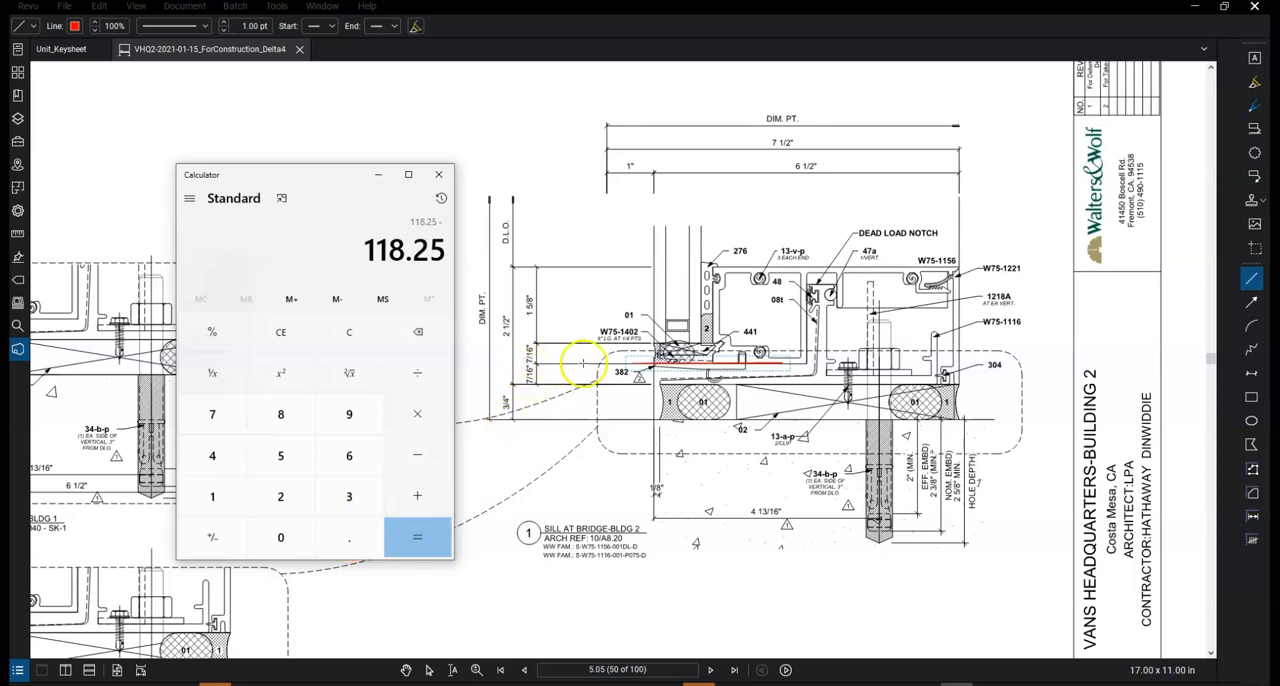
pyautogui.click(350, 538)
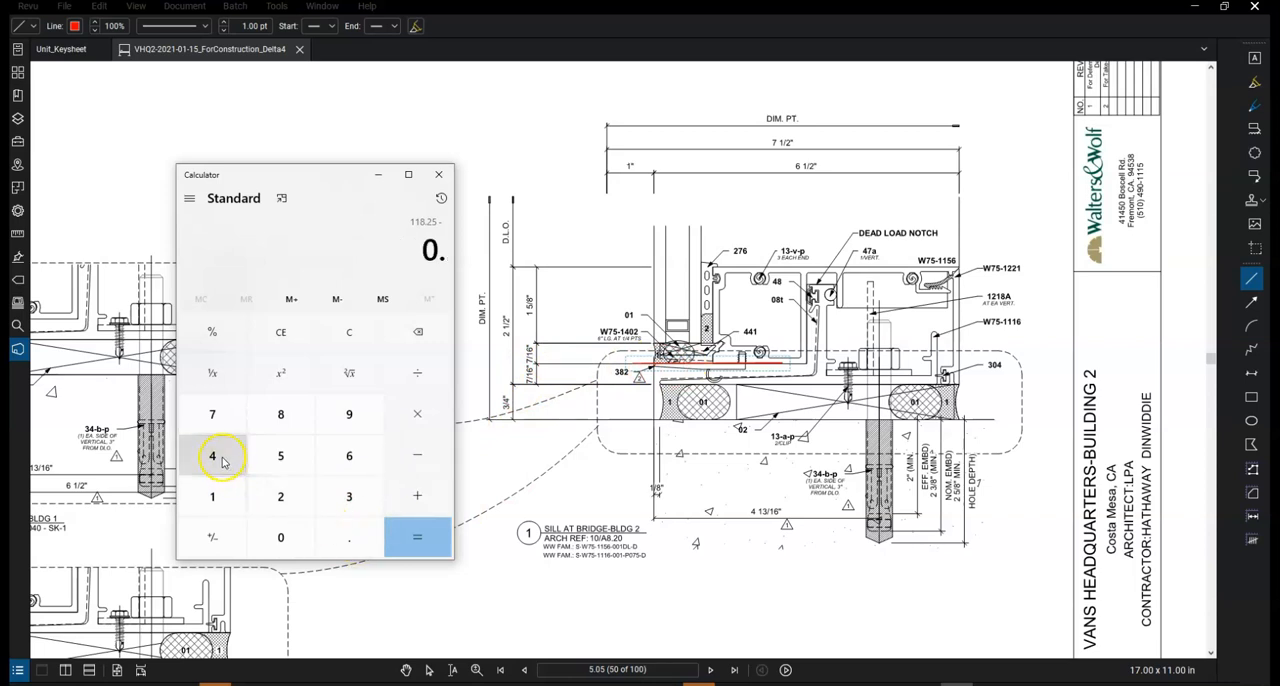
pyautogui.click(223, 461)
pyautogui.click(345, 497)
pyautogui.click(213, 412)
pyautogui.click(279, 453)
pyautogui.click(418, 543)
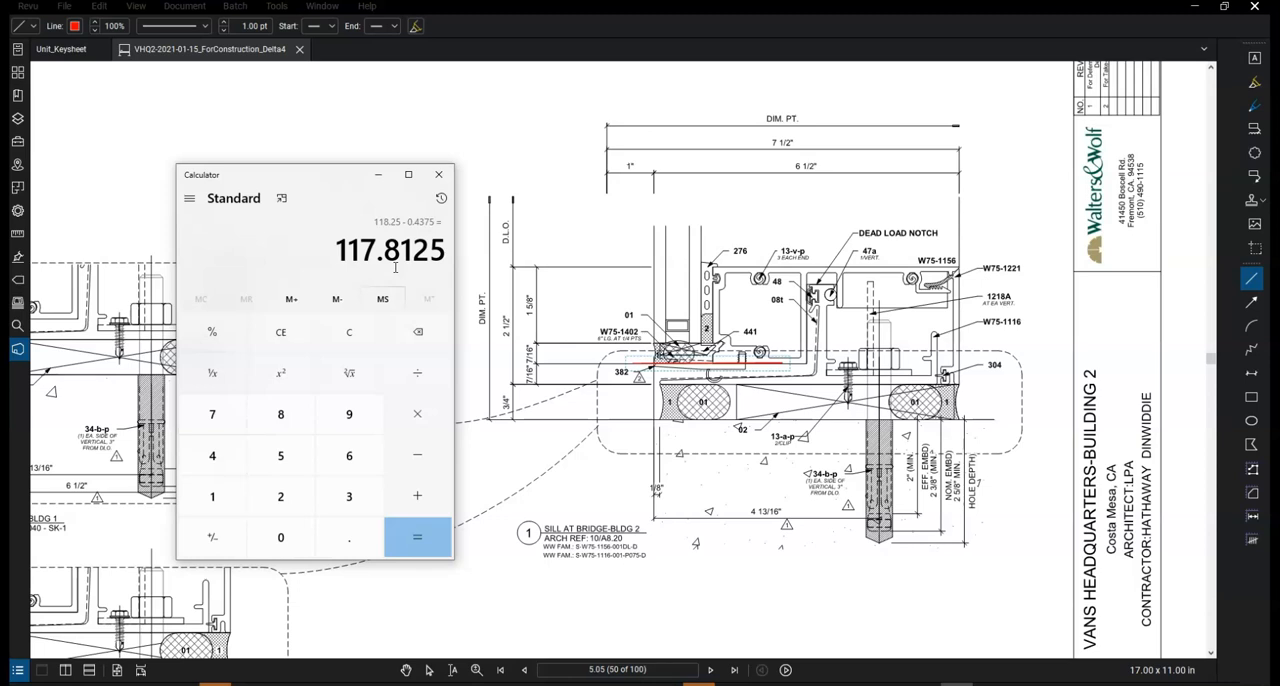
# Return to sheet 2.05, open sheet 5.05A from the elevation's 1A callout, and examine the head detail's height dimensions
pyautogui.click(616, 669)
pyautogui.write('2.05')
pyautogui.press('Return')
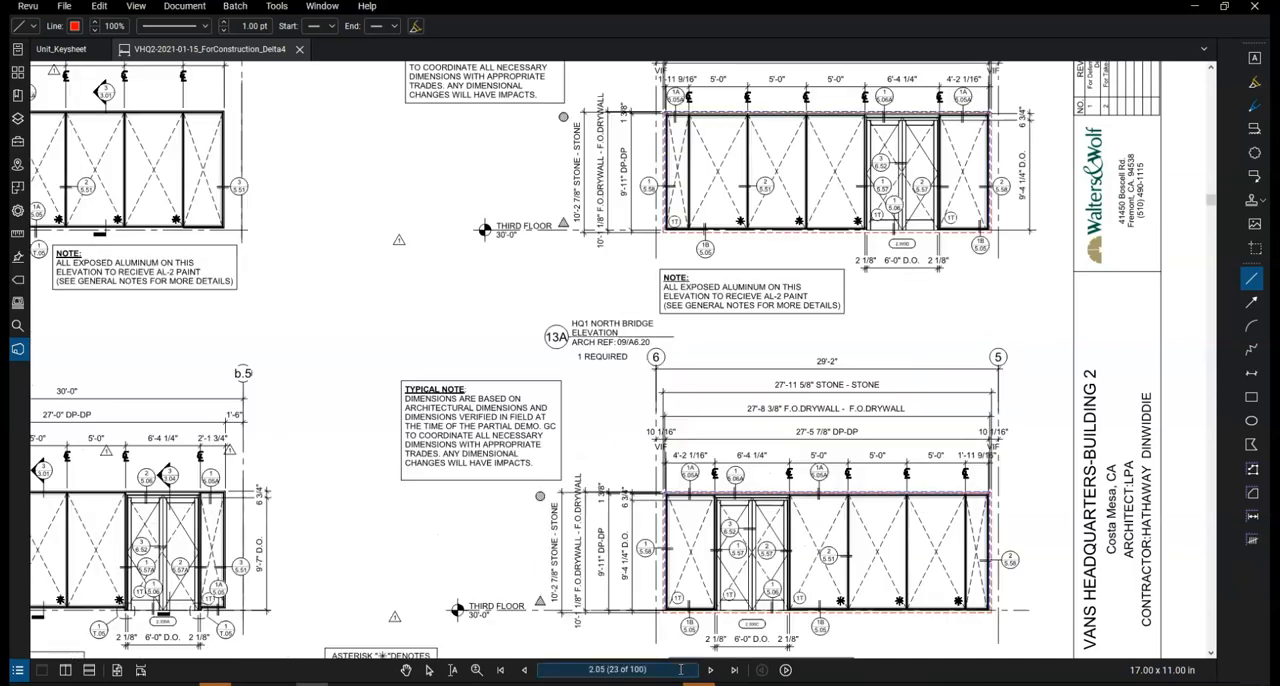
pyautogui.scroll(3, 869, 512)
pyautogui.scroll(1, 869, 512)
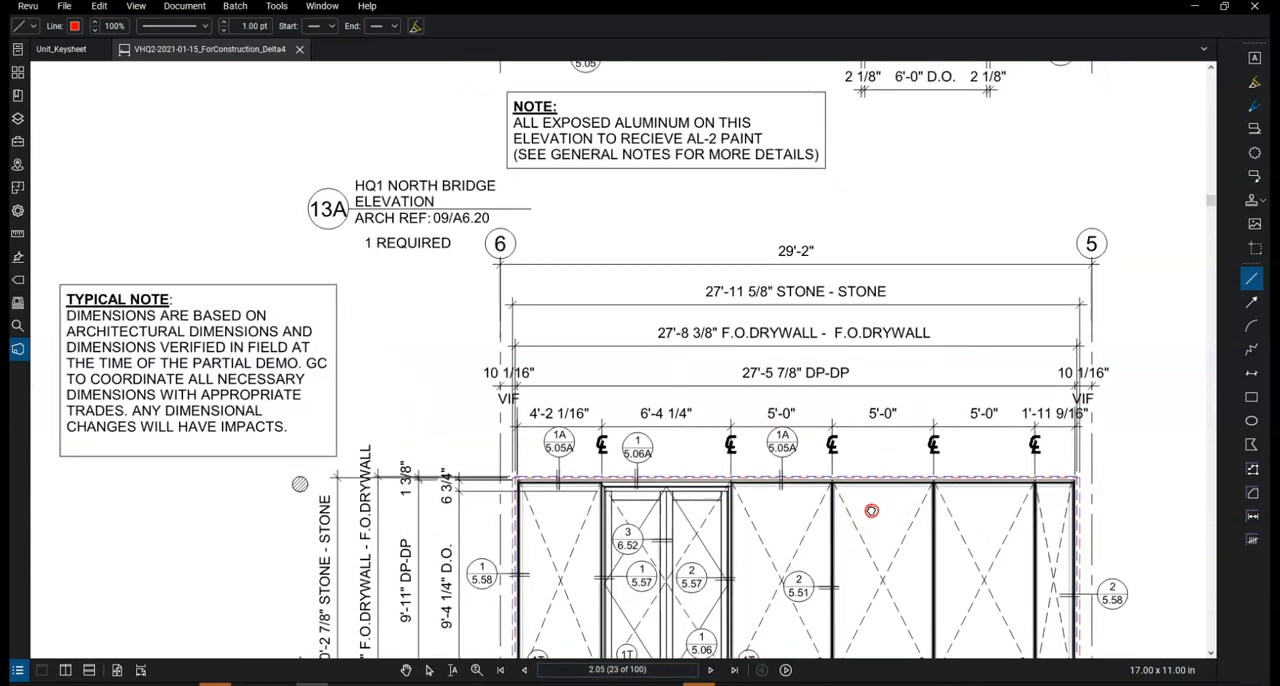
pyautogui.moveTo(870, 511); pyautogui.dragTo(757, 453, button='middle')
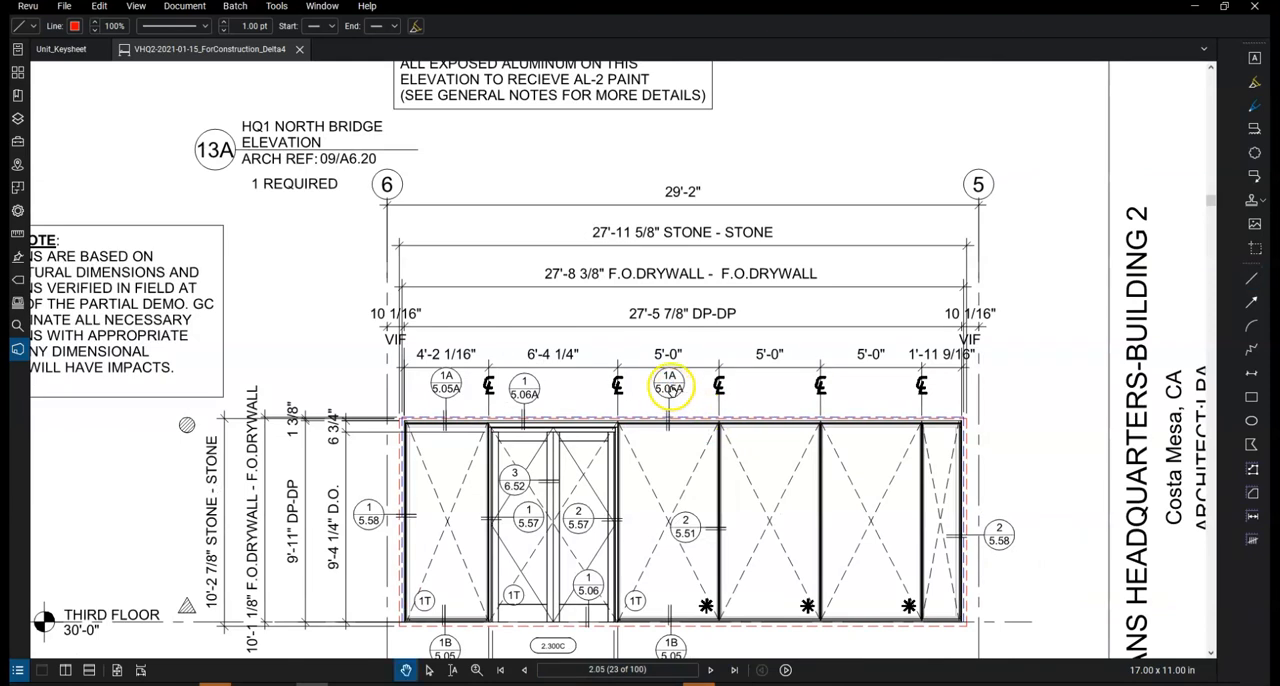
pyautogui.click(669, 387)
pyautogui.scroll(3, 760, 455)
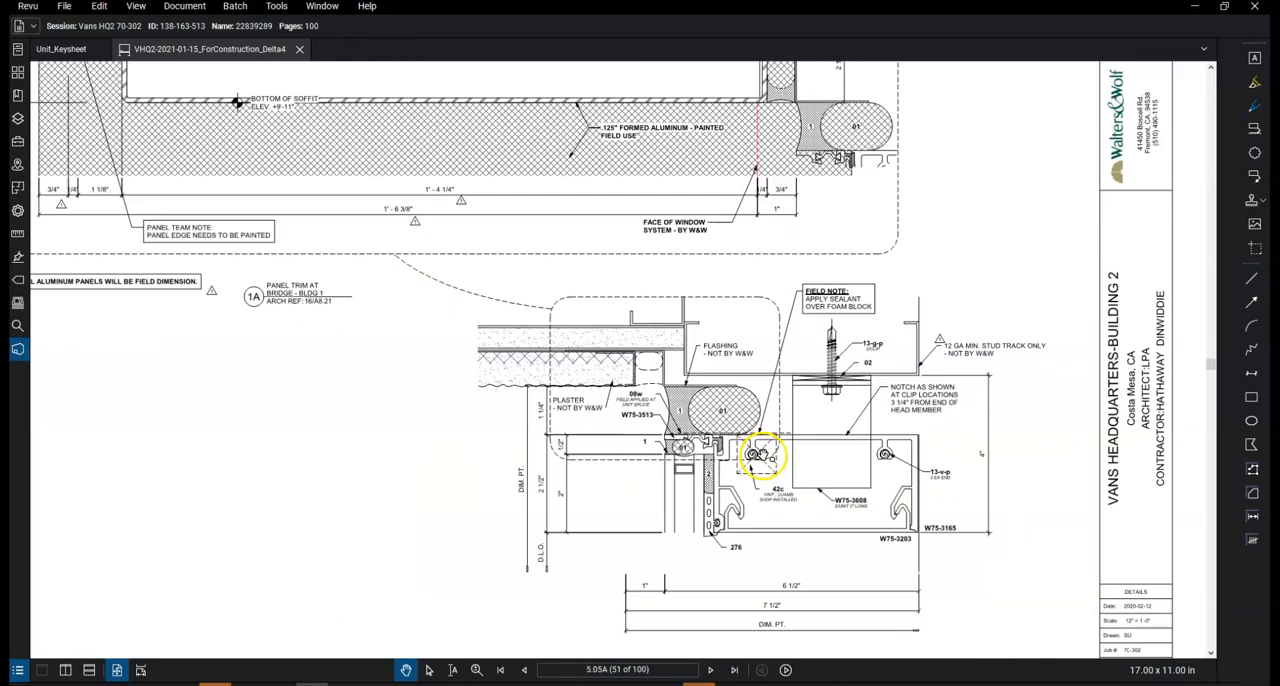
# Place Calculator clear of the head detail and subtract the 1.25 head joint from the current result
pyautogui.hotkey('alt', 'Tab')
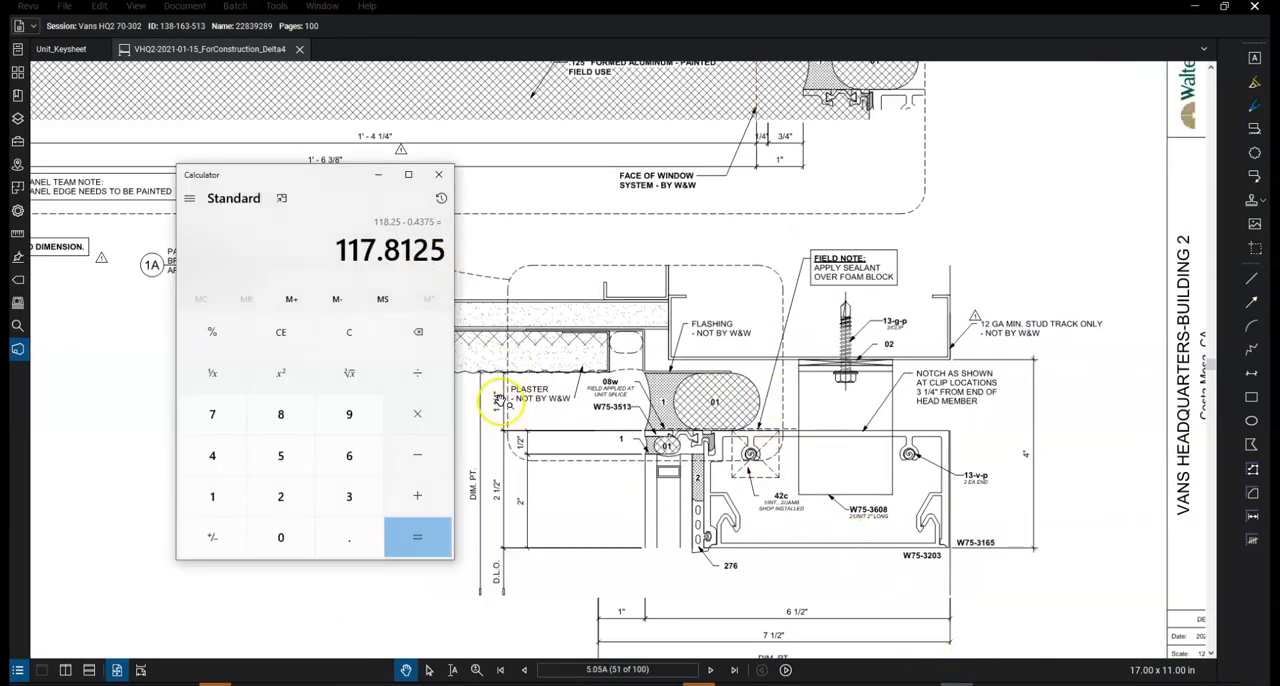
pyautogui.moveTo(343, 172); pyautogui.dragTo(269, 177)
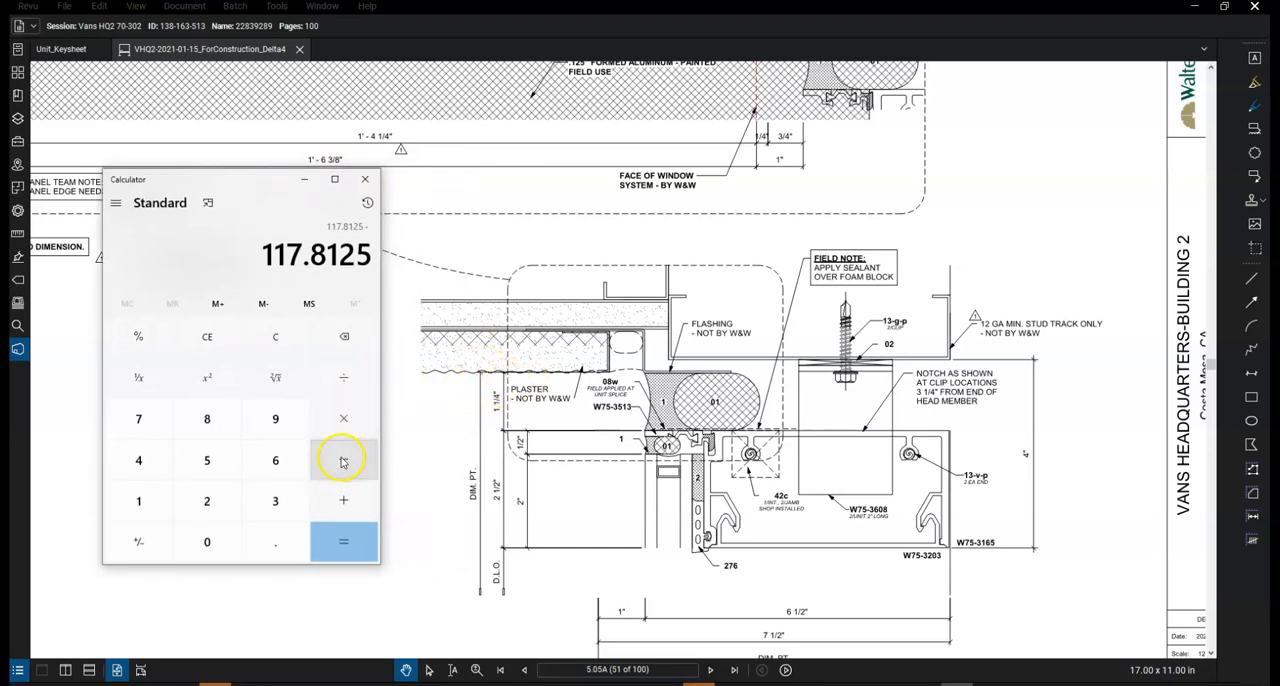
pyautogui.click(141, 505)
pyautogui.click(275, 542)
pyautogui.click(207, 500)
pyautogui.click(207, 460)
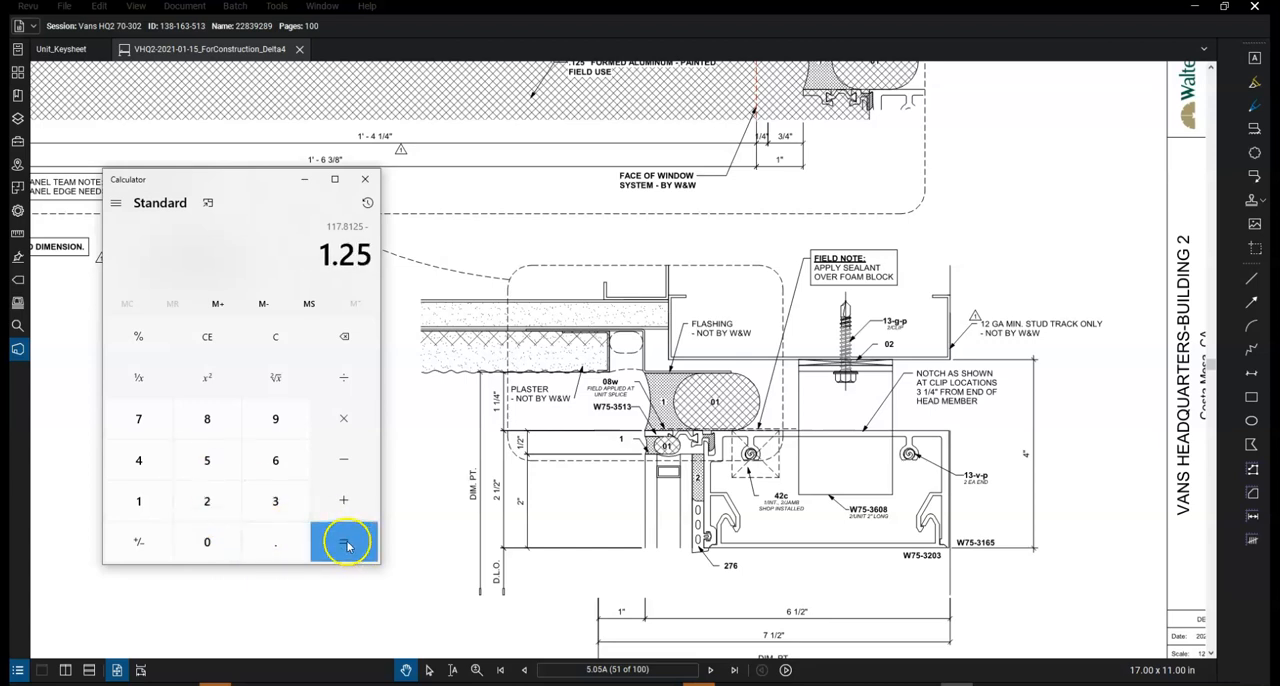
pyautogui.click(346, 543)
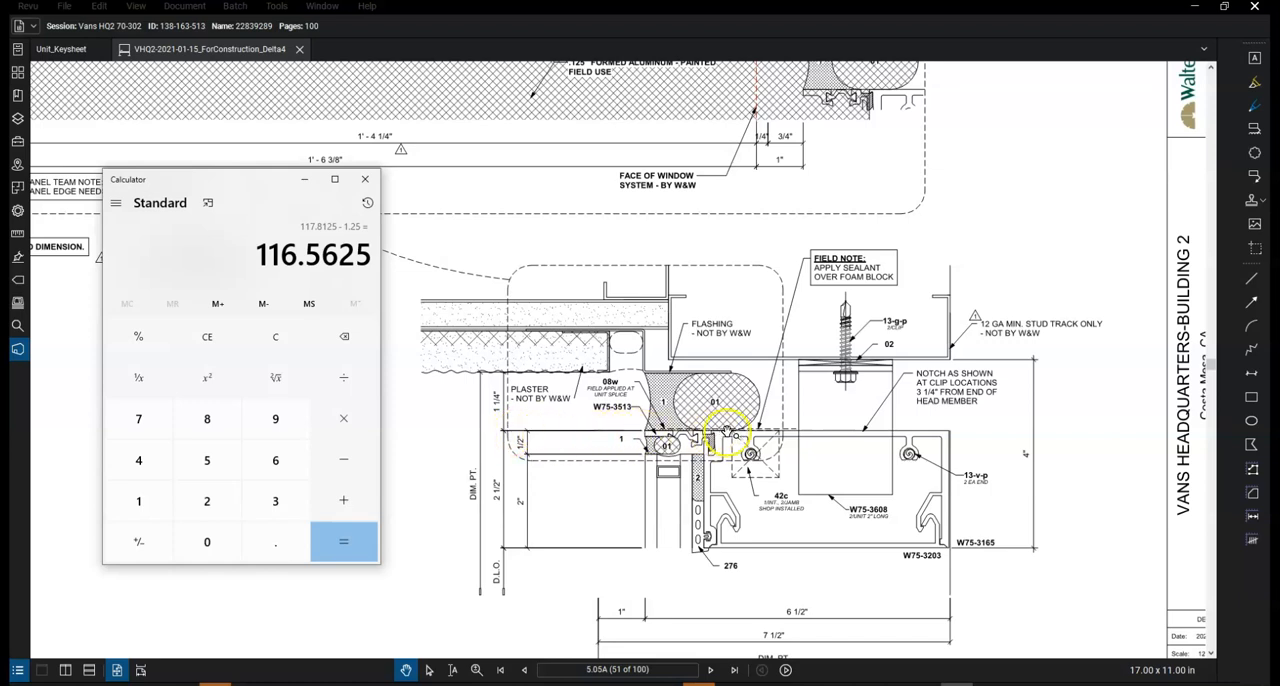
# Draw a short horizontal red line along the upper edge of the W75-3165 head member, extending past its outer end
pyautogui.click(1249, 283)
pyautogui.click(980, 430)
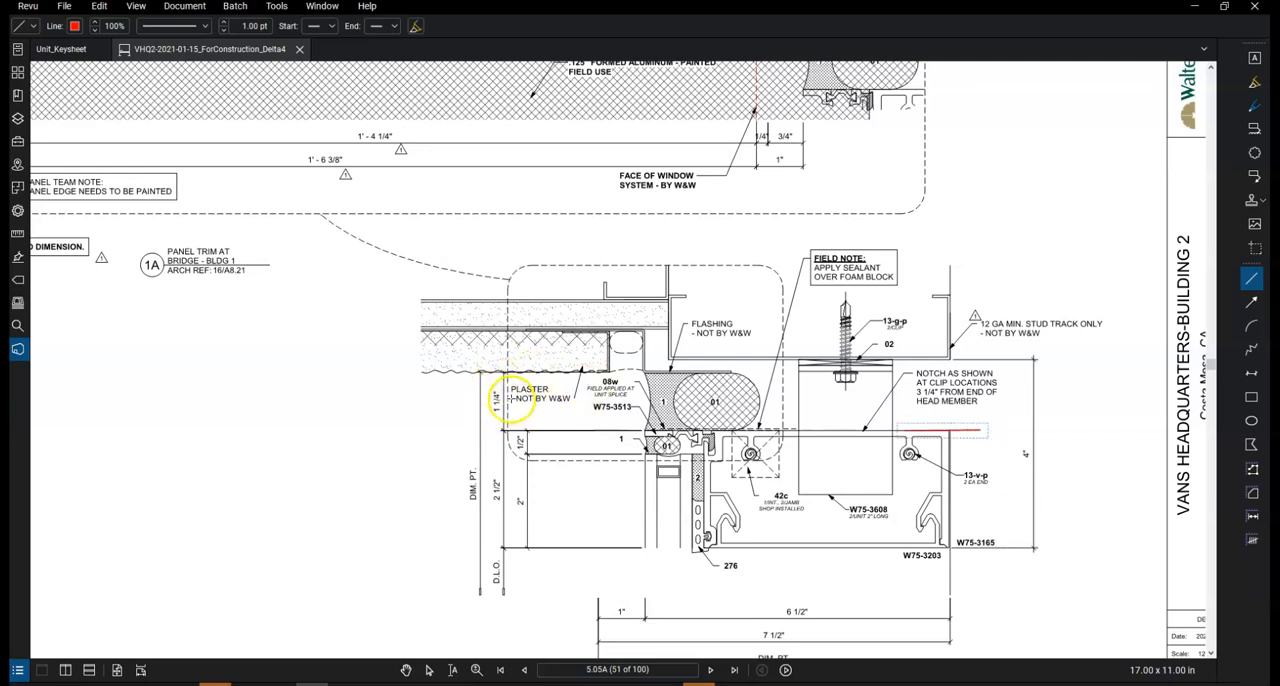
# Switch to U129.dwg in AutoCAD and select the two vertical members to check their lengths against the Calculator result
pyautogui.click(957, 685)
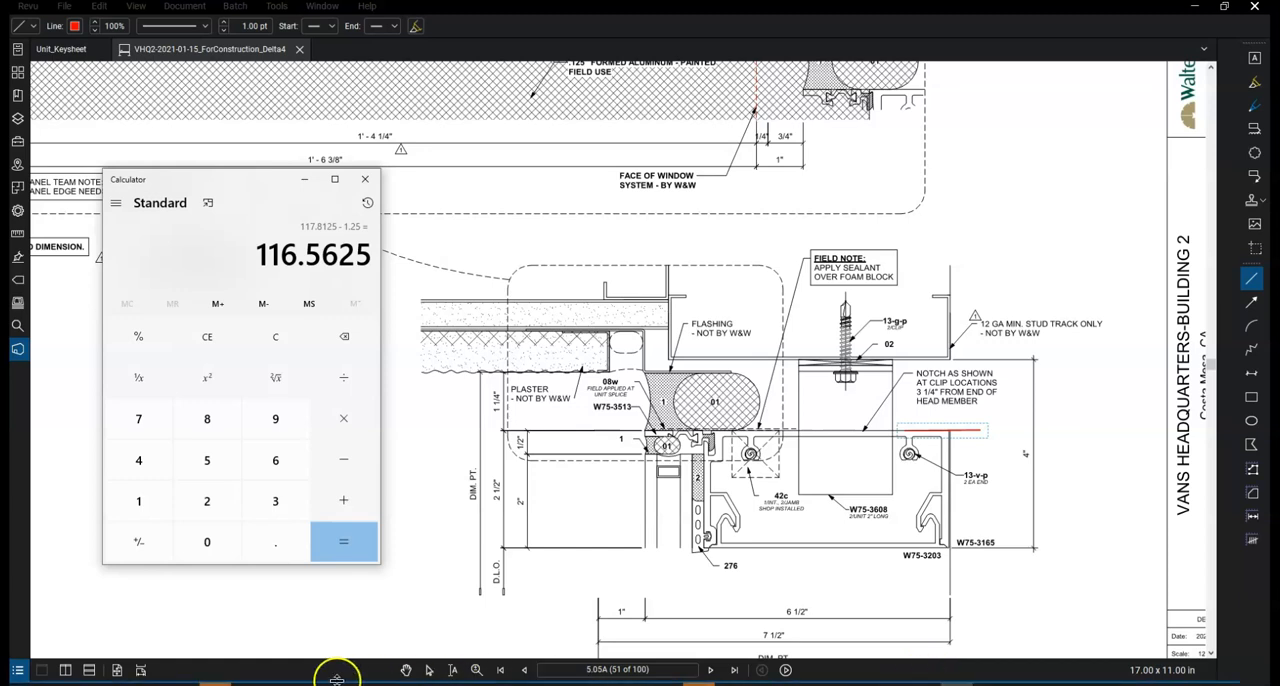
pyautogui.click(376, 684)
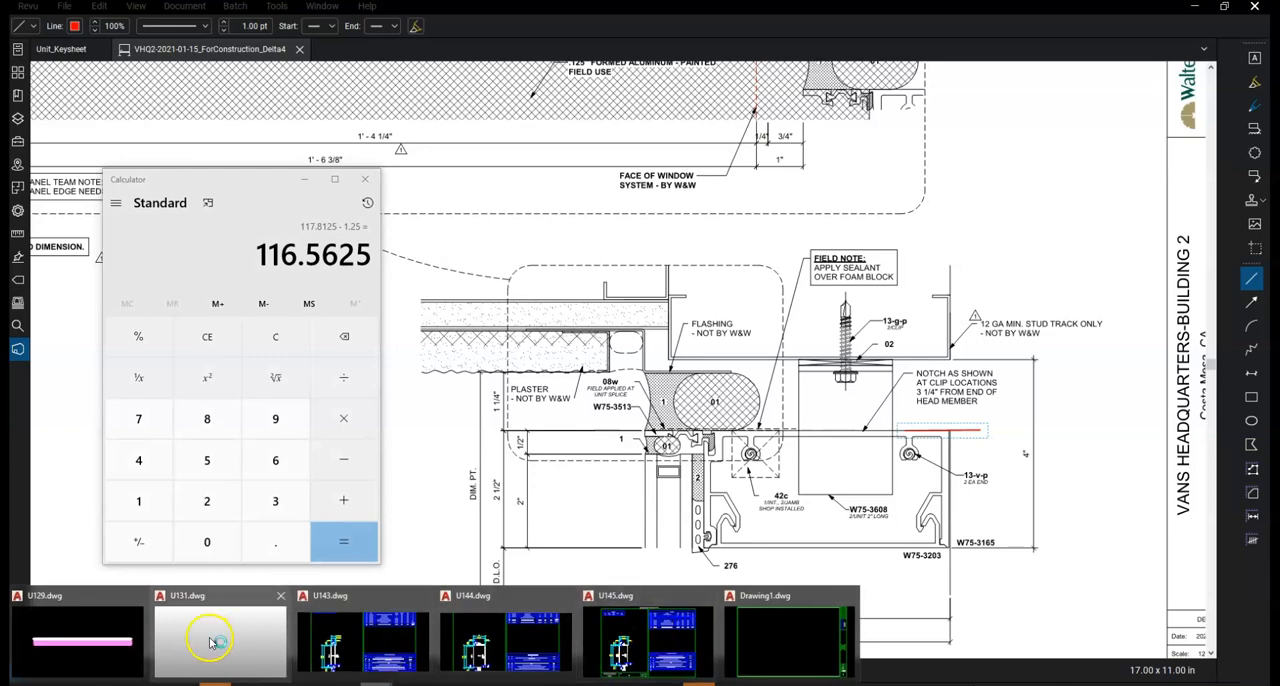
pyautogui.click(76, 640)
pyautogui.click(590, 466)
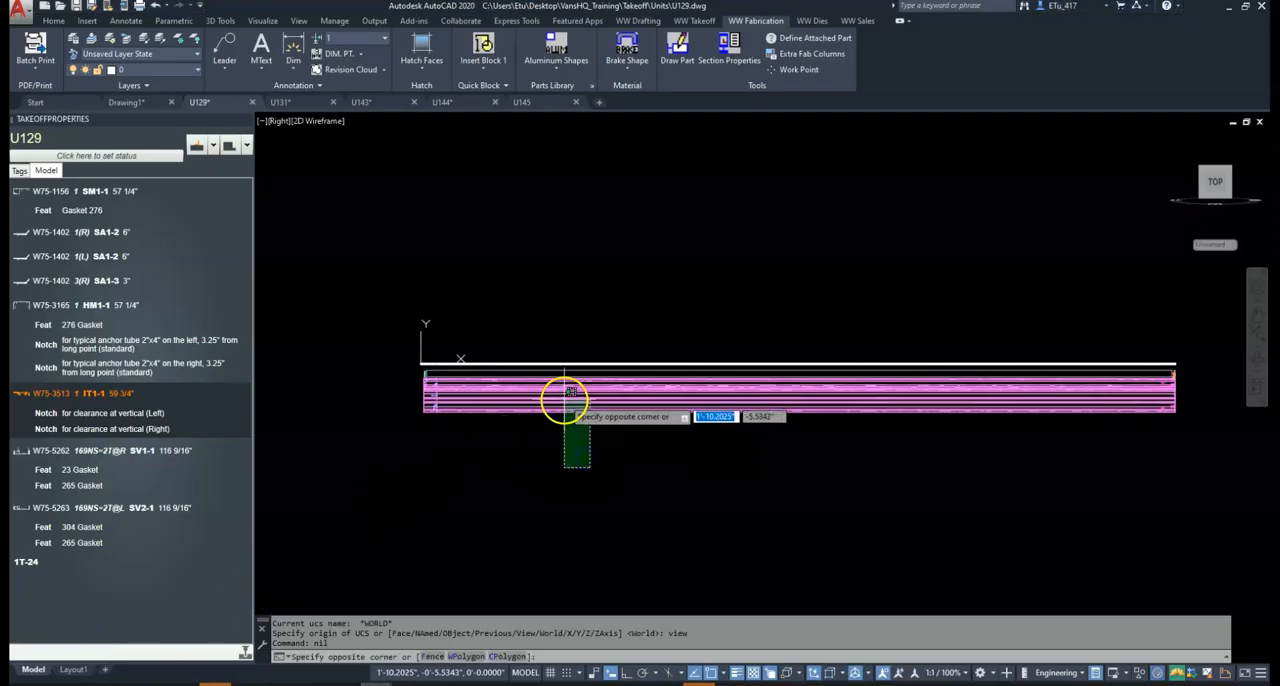
pyautogui.click(563, 400)
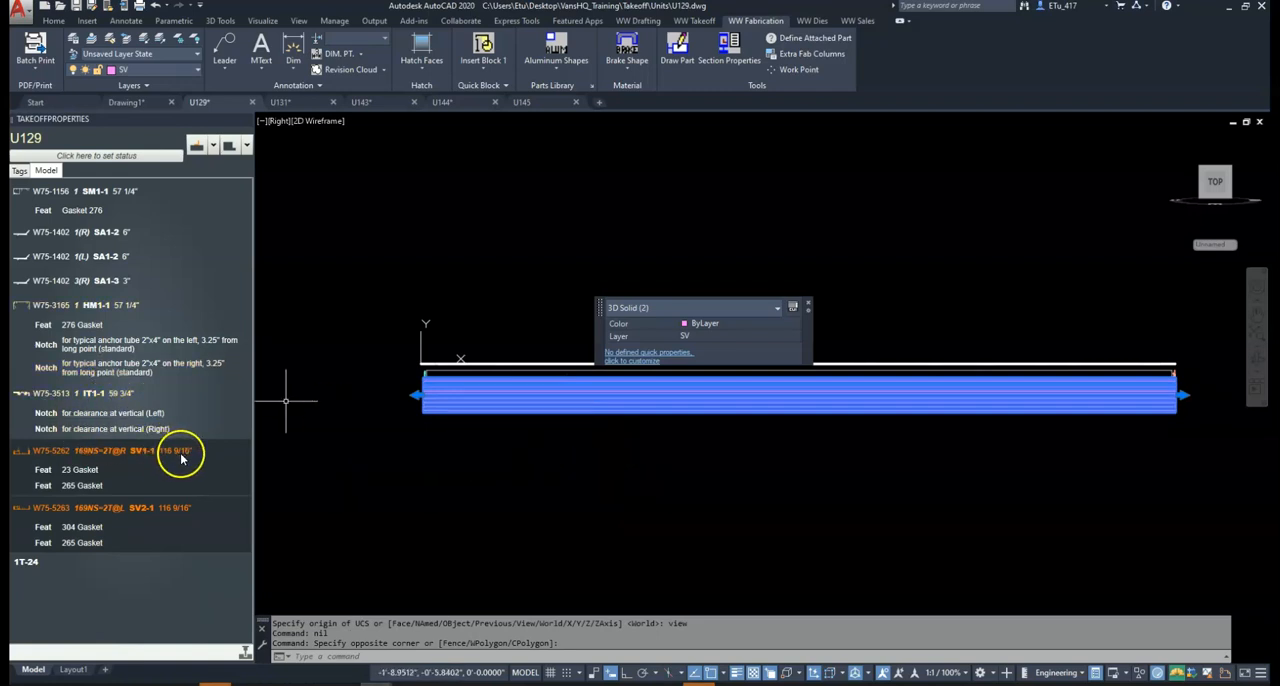
# Return the U129 model to its top view with the vpp command and clear the selection
pyautogui.click(543, 488)
pyautogui.click(543, 488)
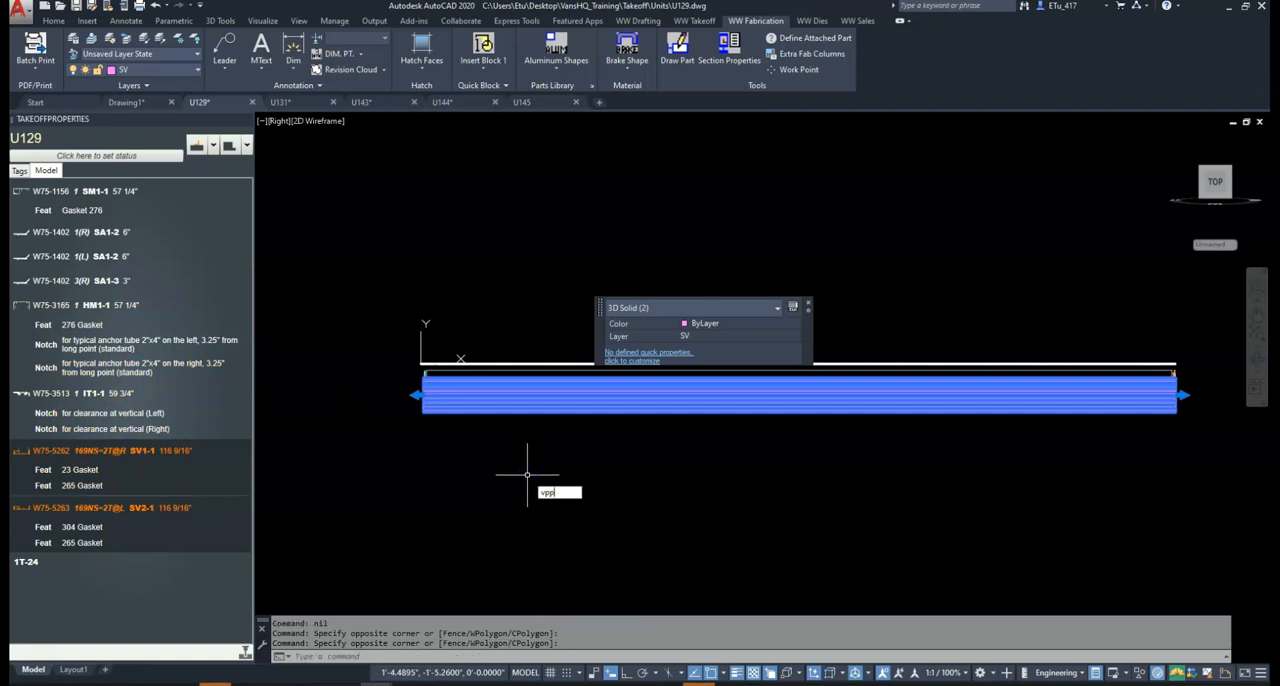
pyautogui.press('Return')
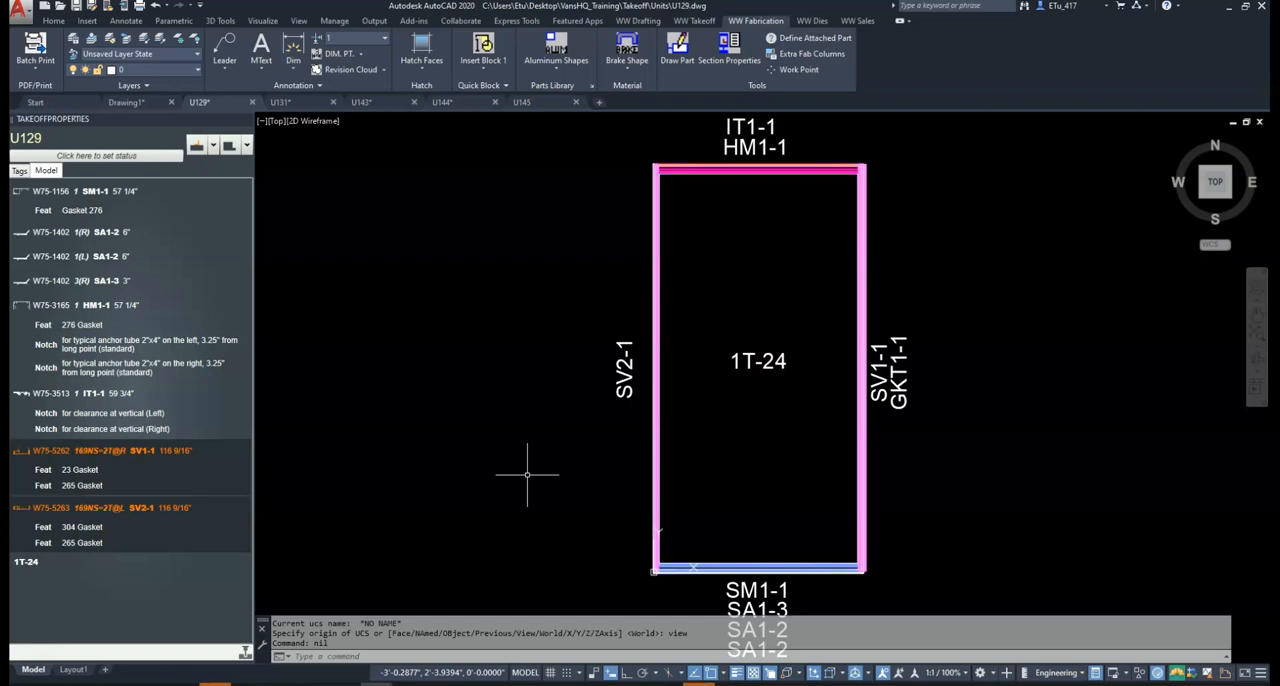
pyautogui.click(527, 474)
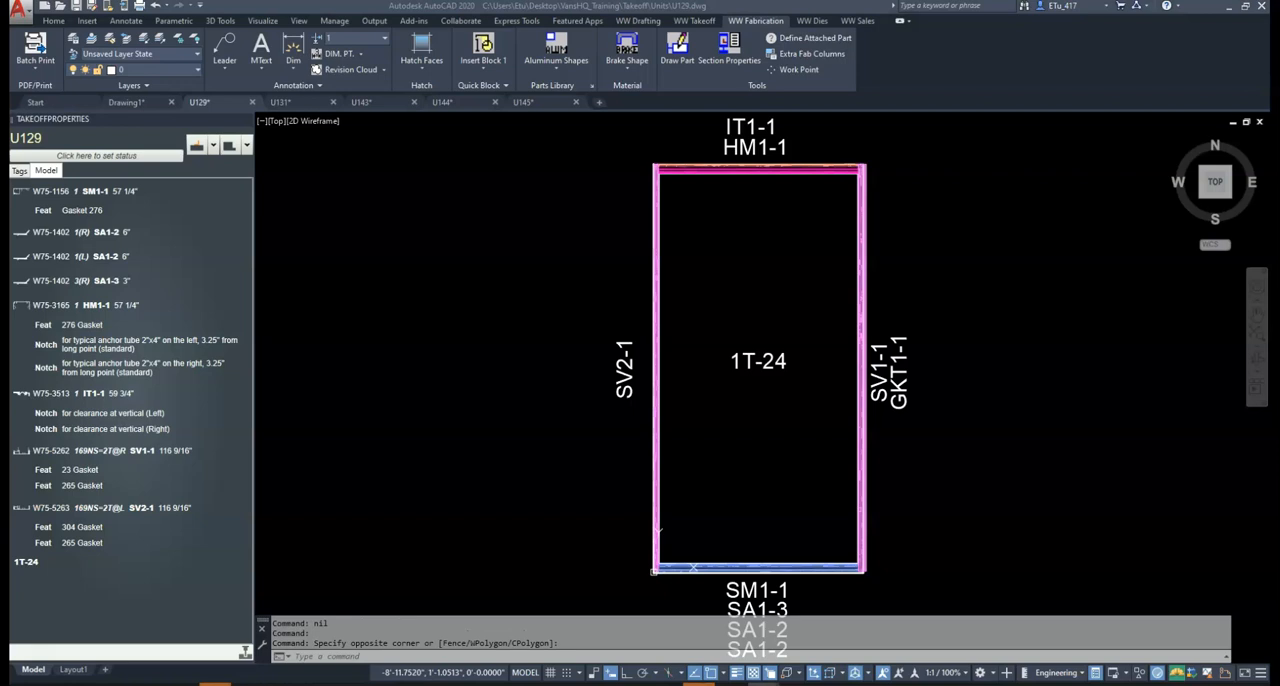